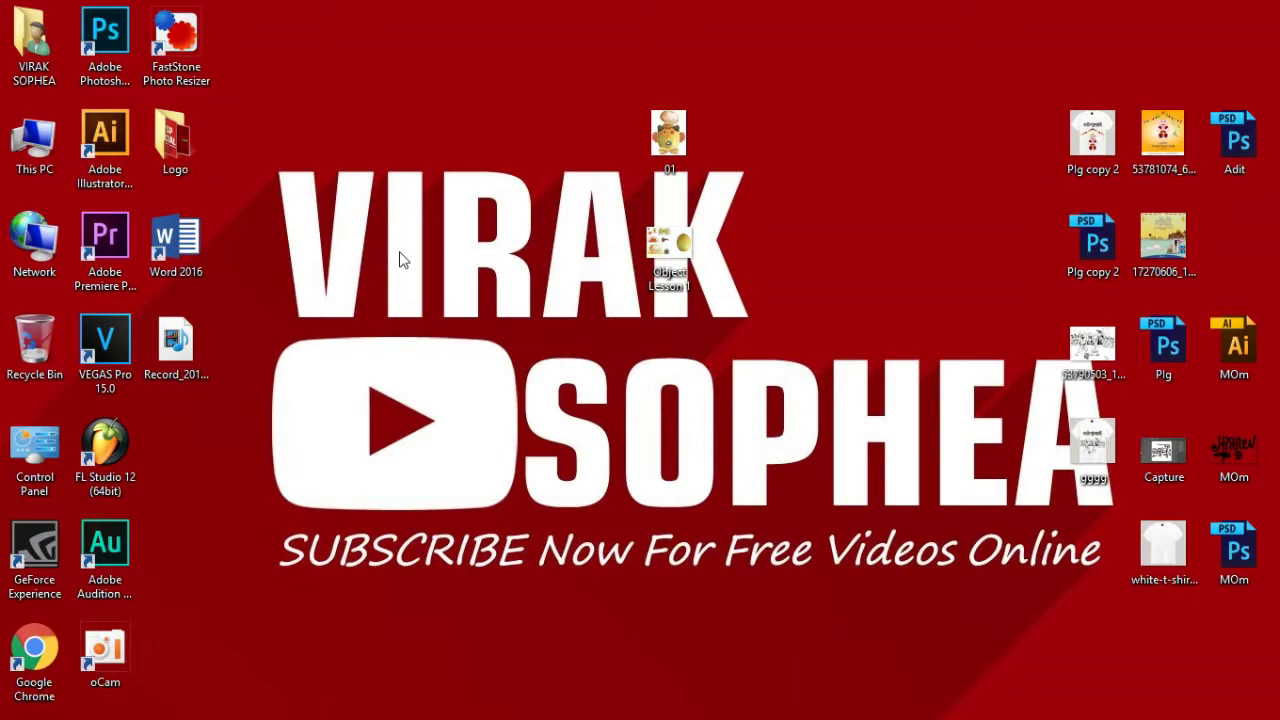
Step: Launch Photoshop from its desktop shortcut and minimize it
double_click(108, 38)
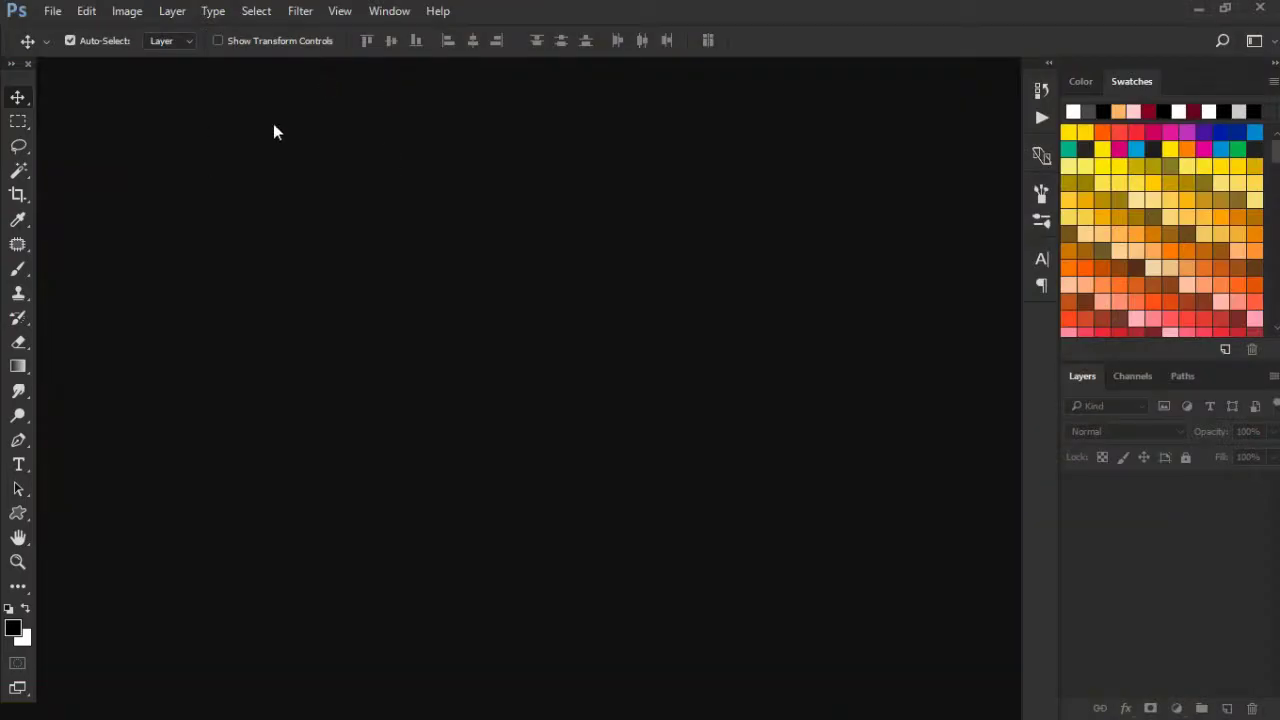
left_click(18, 122)
left_click(18, 97)
left_click(1198, 8)
Step: Refresh the desktop and preview the Object Lesson 1 image
right_click(568, 115)
left_click(612, 167)
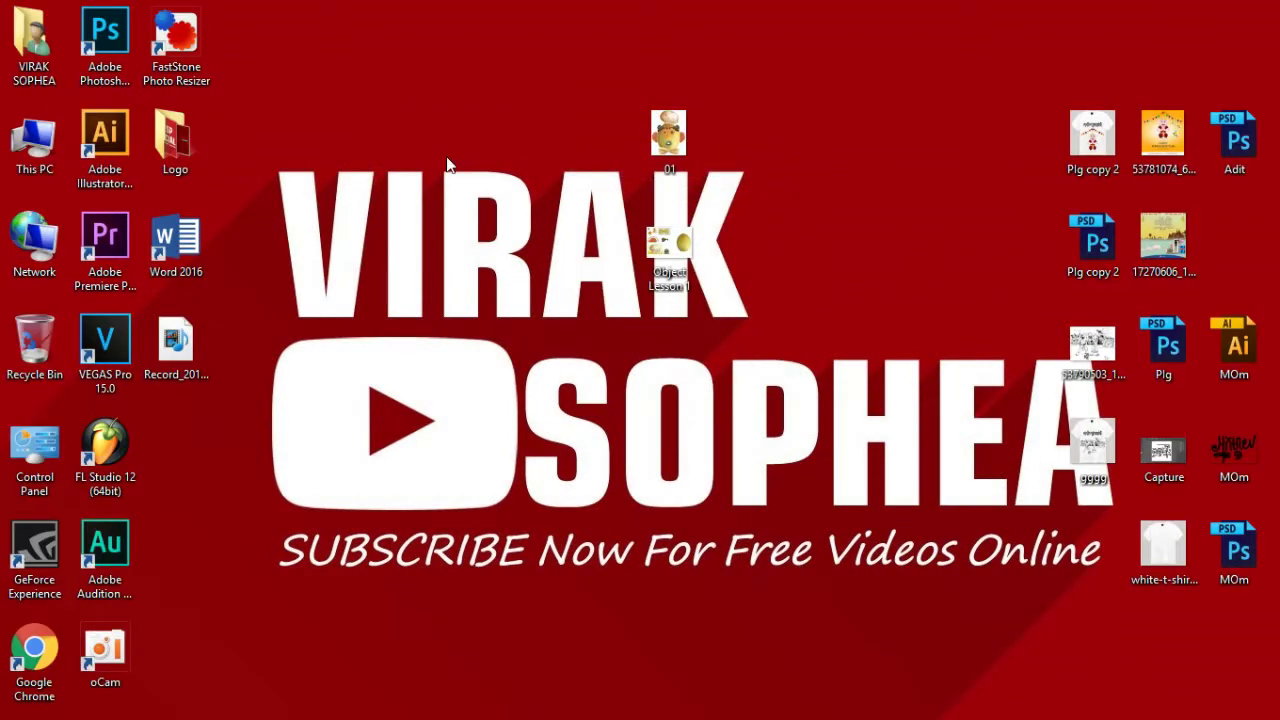
double_click(672, 245)
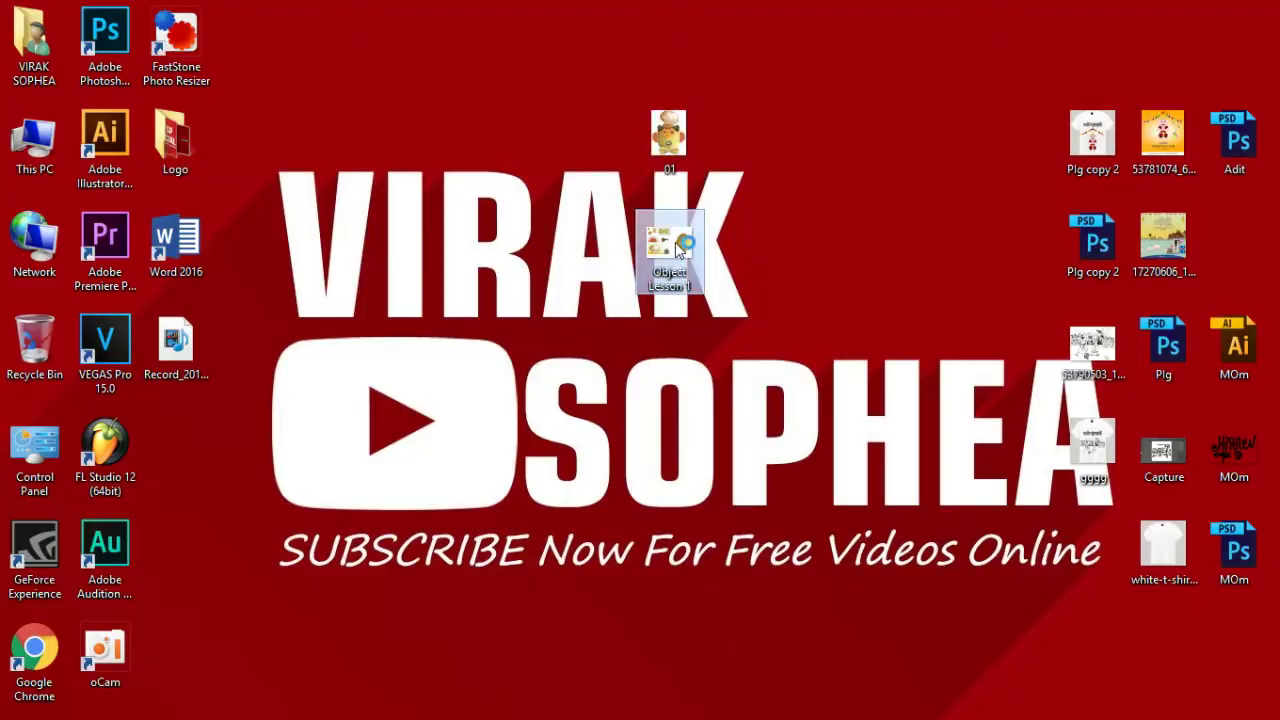
scroll(646, 286, "up", 2)
scroll(646, 298, "down", 2)
scroll(646, 298, "up", 2)
scroll(590, 300, "down", 2)
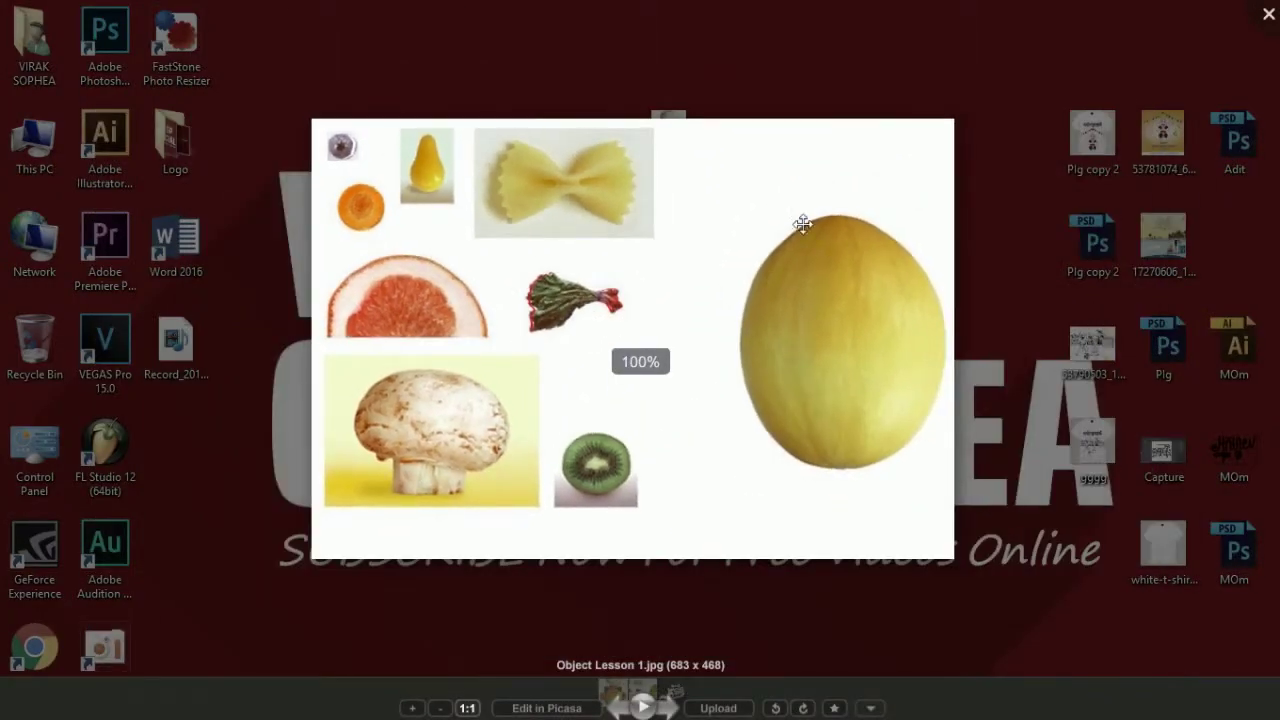
key("Escape")
double_click(666, 175)
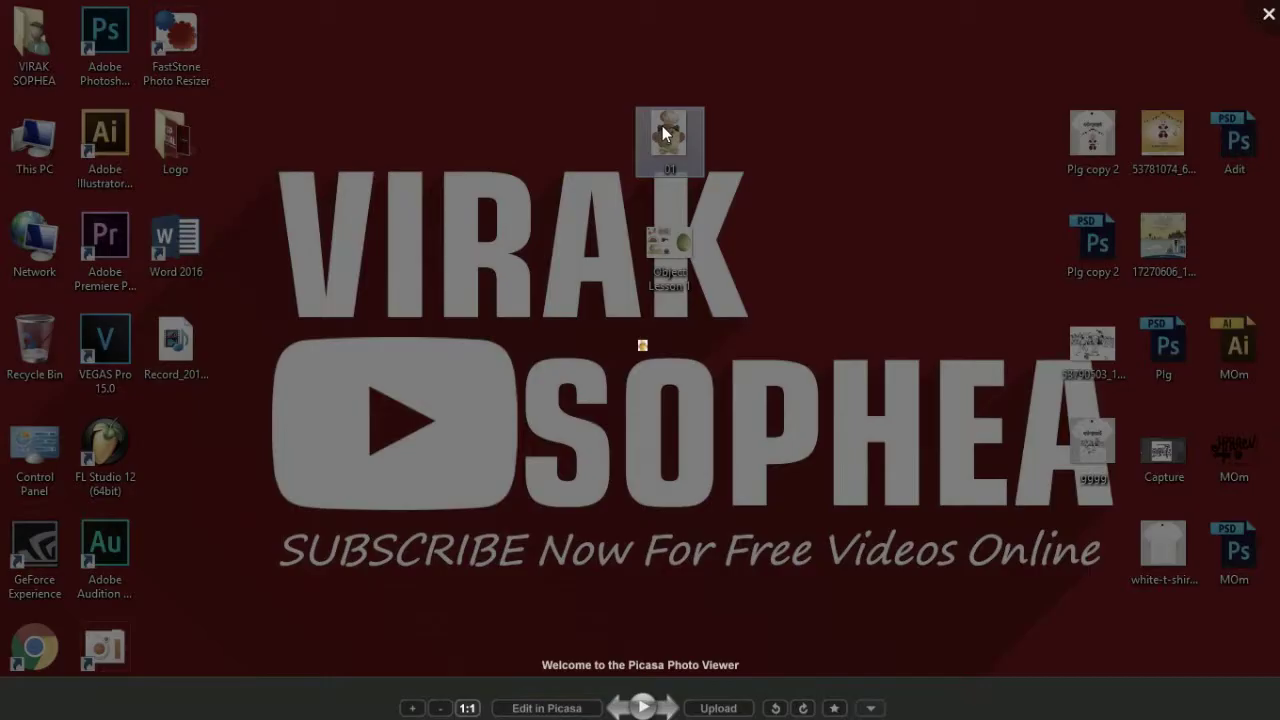
scroll(660, 250, "up", 2)
scroll(640, 320, "down", 1)
scroll(638, 326, "down", 1)
scroll(638, 326, "down", 1)
scroll(638, 326, "up", 1)
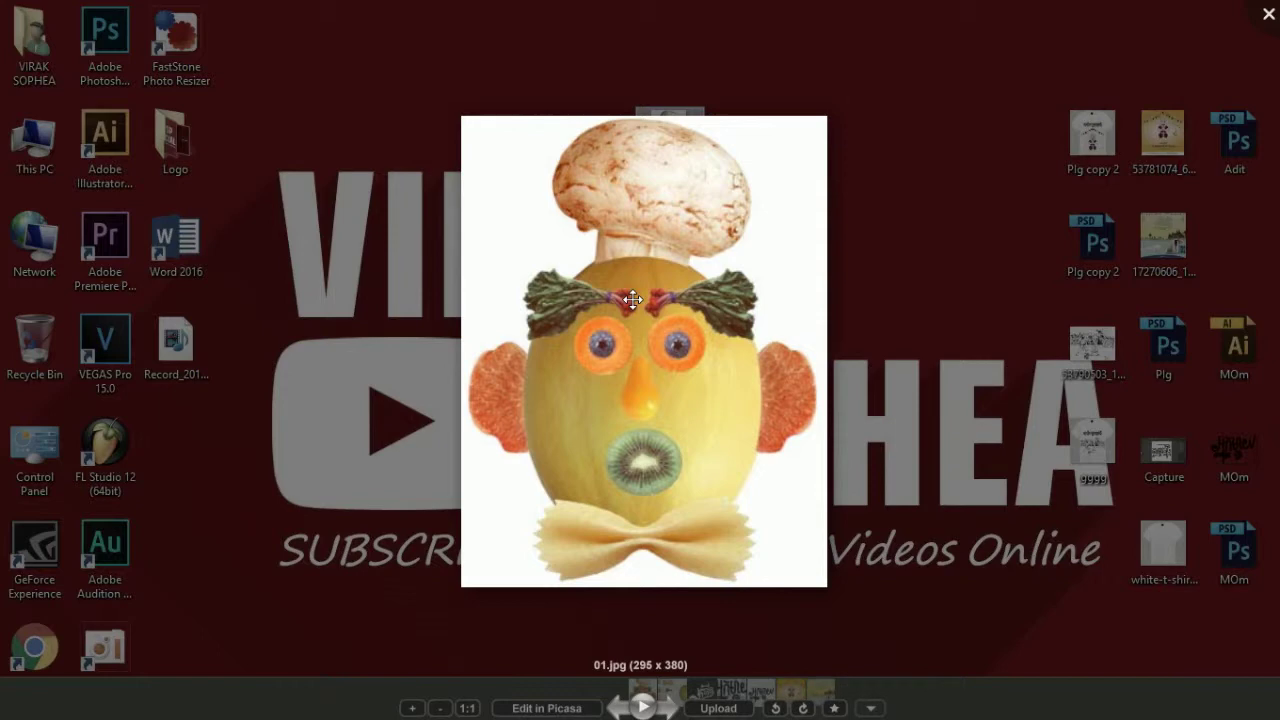
key("Escape")
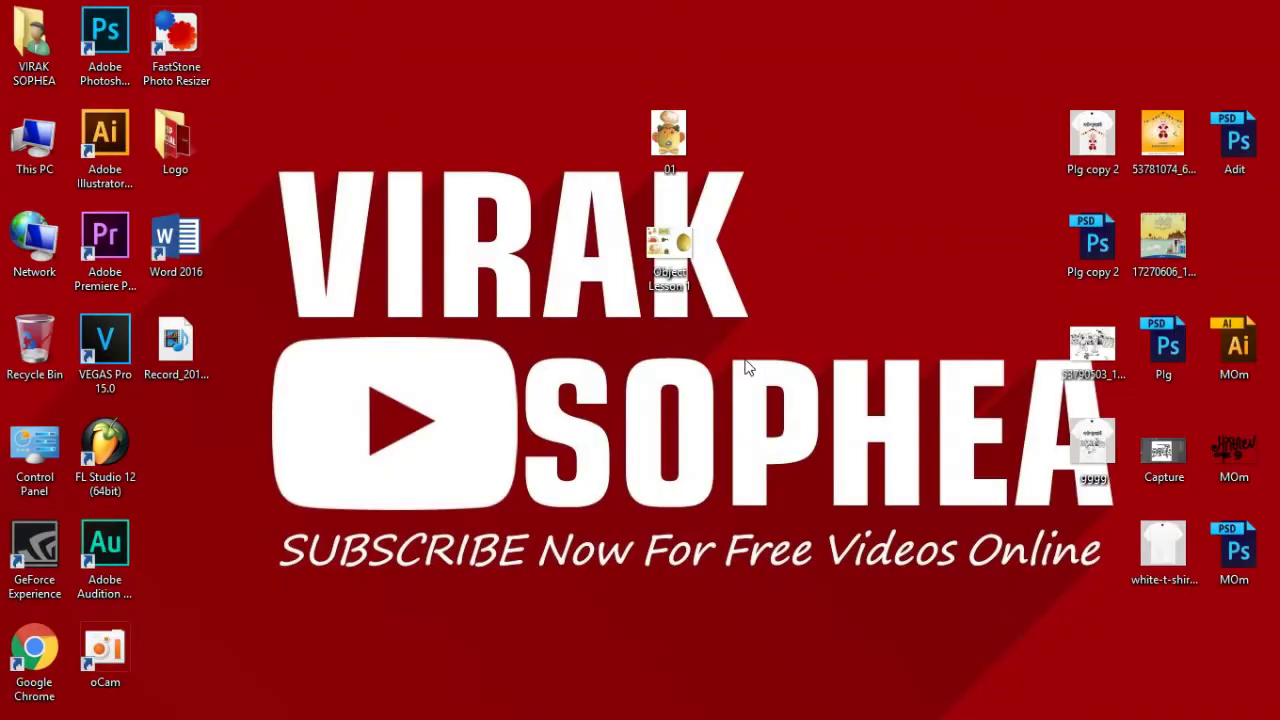
Step: Open 01.jpg and Object Lesson 1.jpg in Photoshop and float the ingredient sheet
left_click_drag(744, 360, 628, 104)
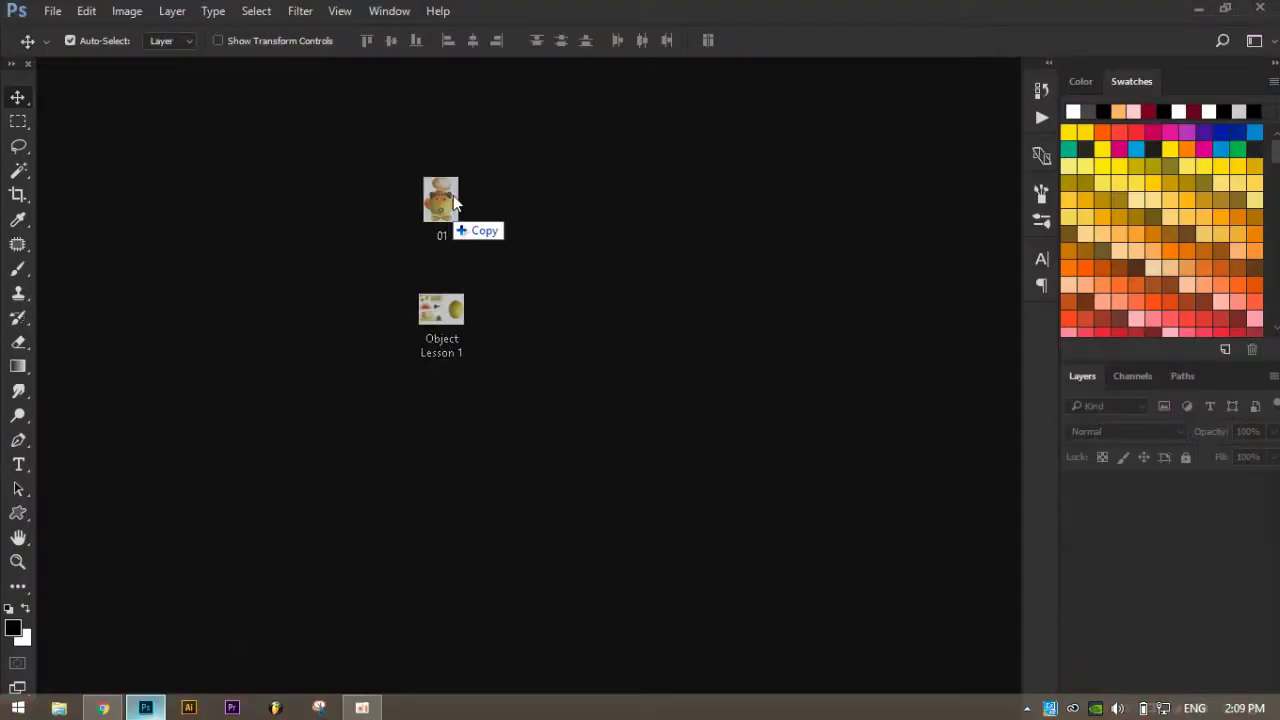
left_click_drag(152, 707, 457, 217)
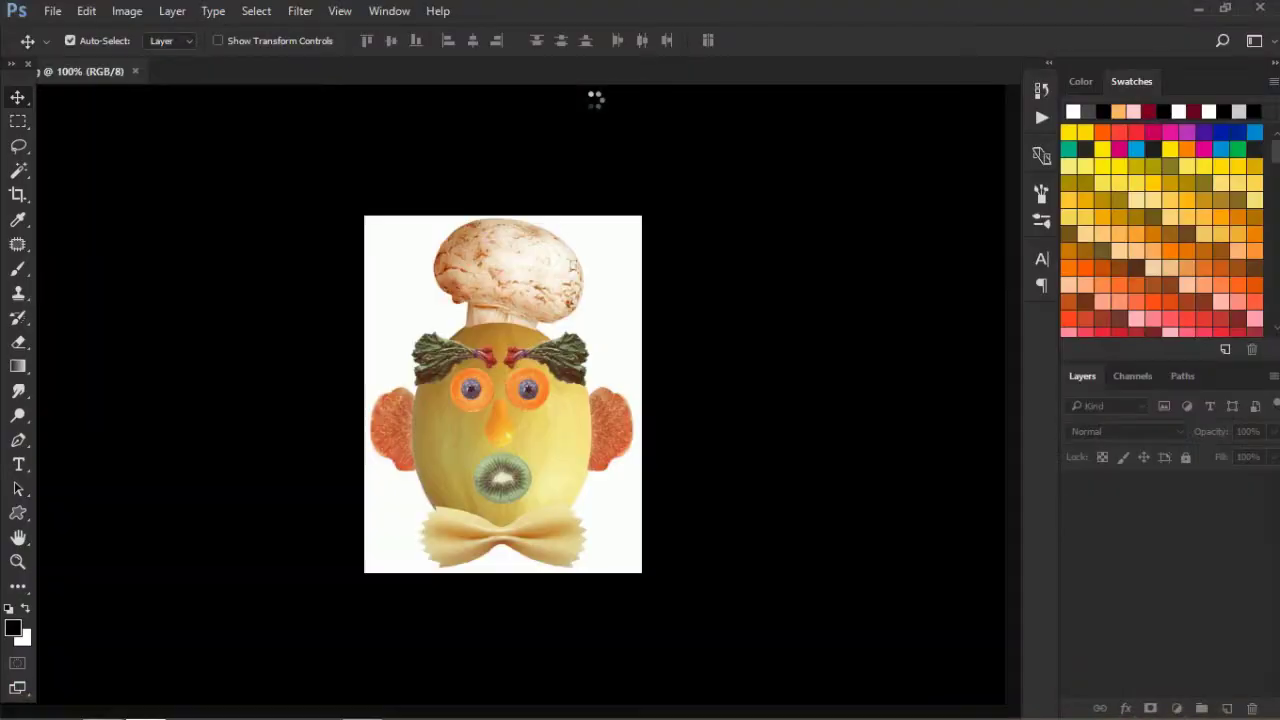
left_click_drag(288, 92, 322, 94)
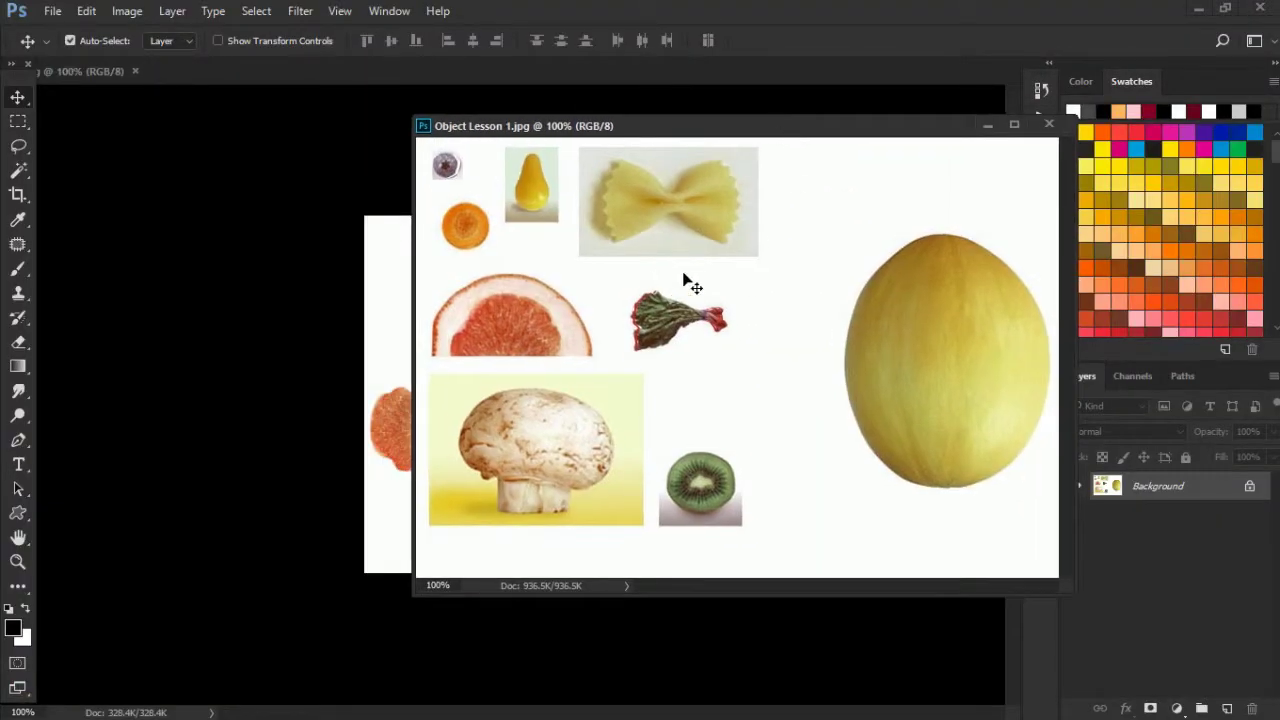
Step: Re-dock 01.jpg and move the floating ingredient sheet window left
mouse_move(100, 71)
left_mouse_down()
mouse_move(109, 168)
mouse_move(235, 194)
left_mouse_up()
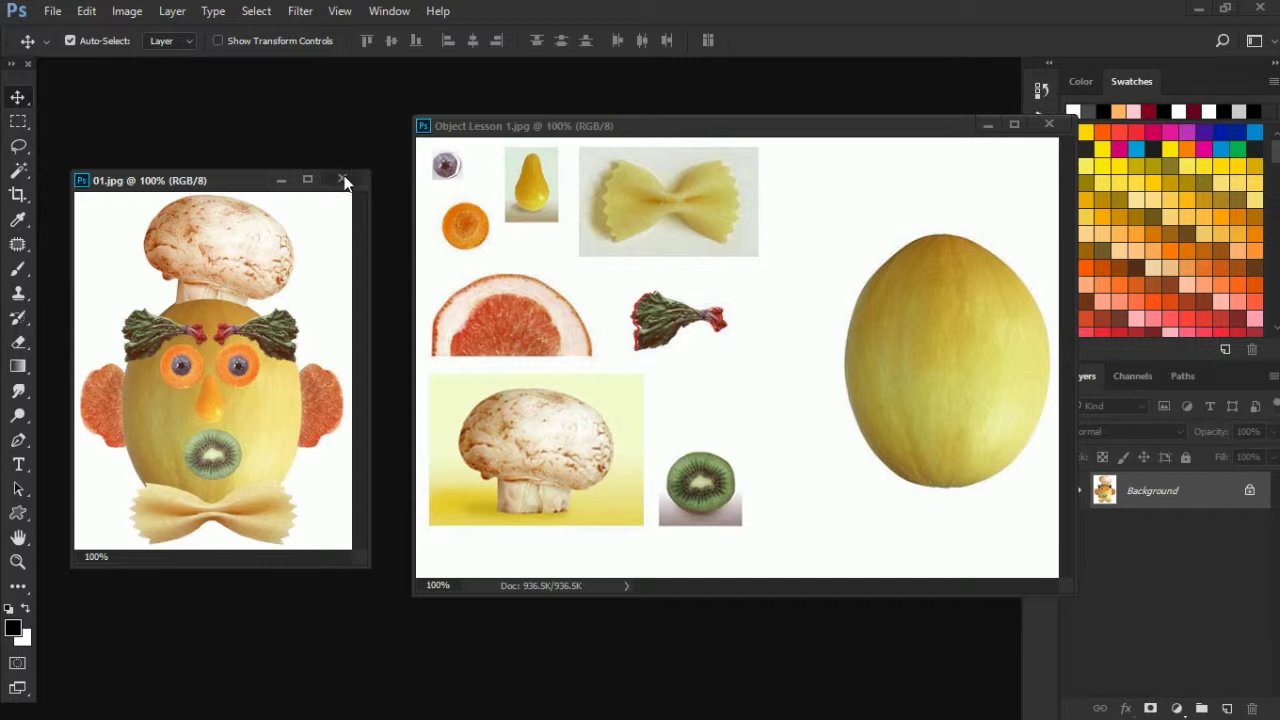
left_click_drag(232, 192, 230, 72)
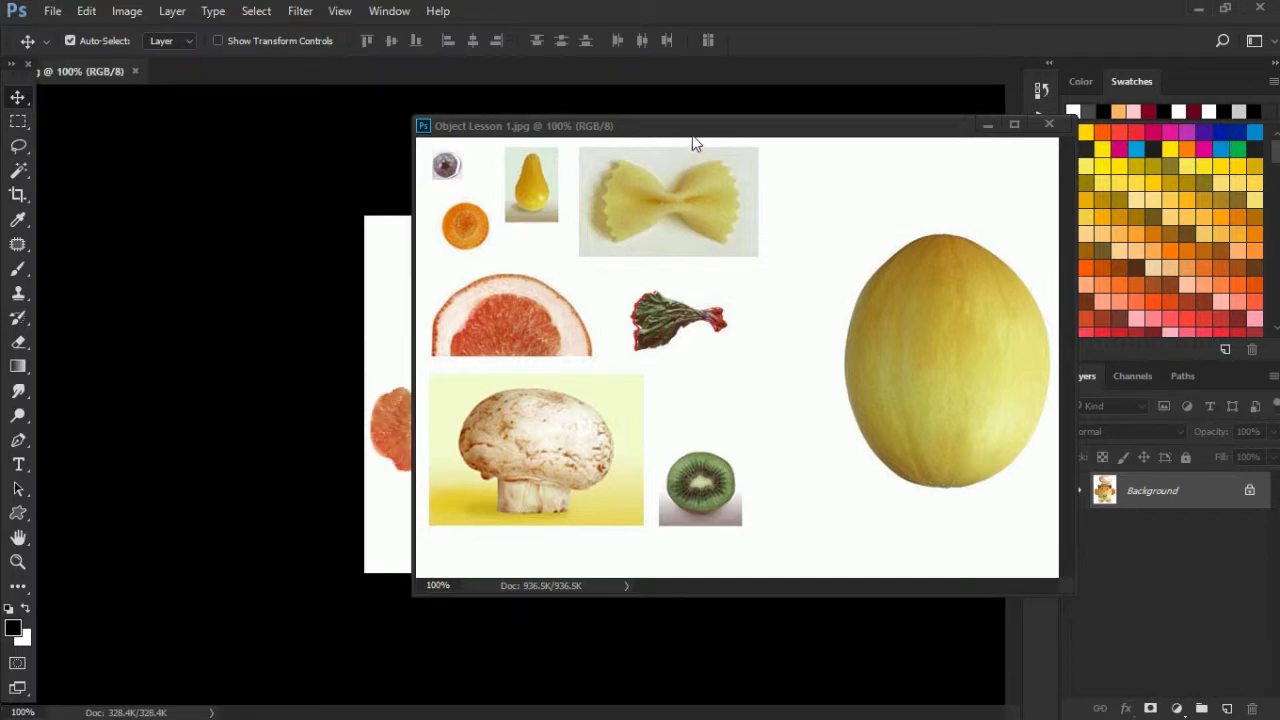
left_click_drag(694, 132, 380, 132)
right_click(380, 132)
Step: Duplicate the ingredient sheet as 'Object Lesson 1 copy' and dock all three documents as tabs
left_click(420, 134)
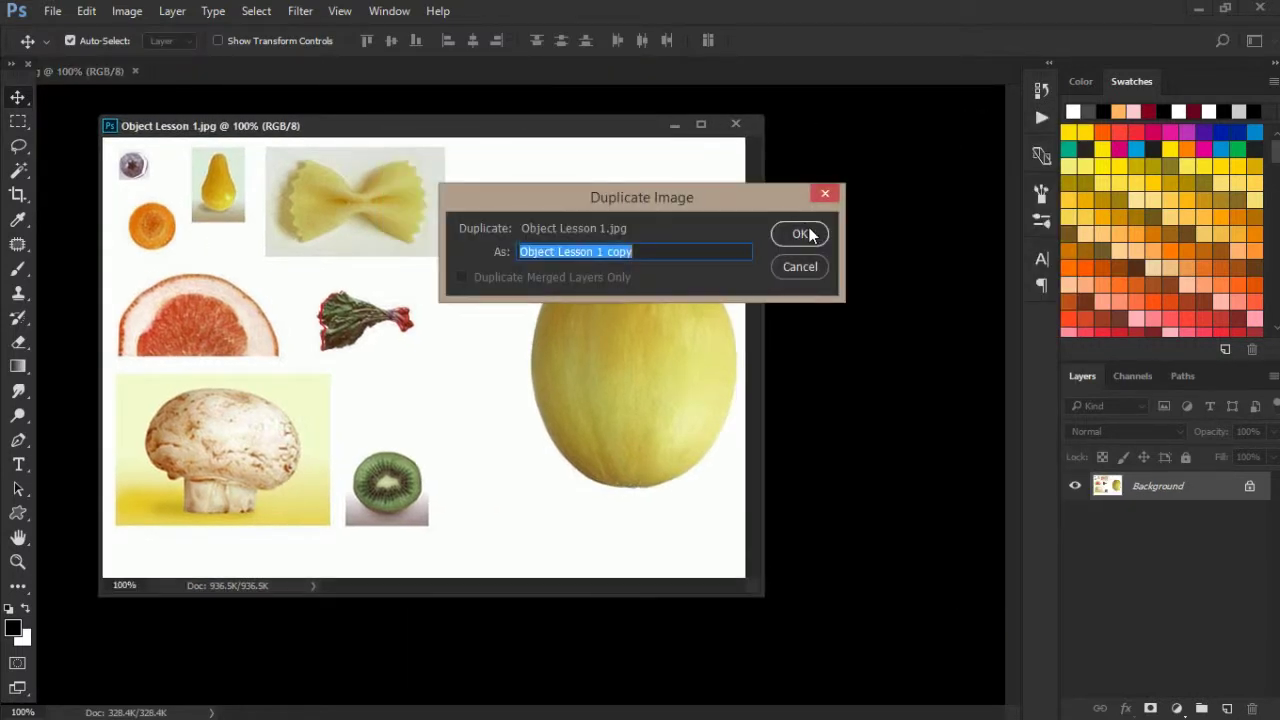
key("Return")
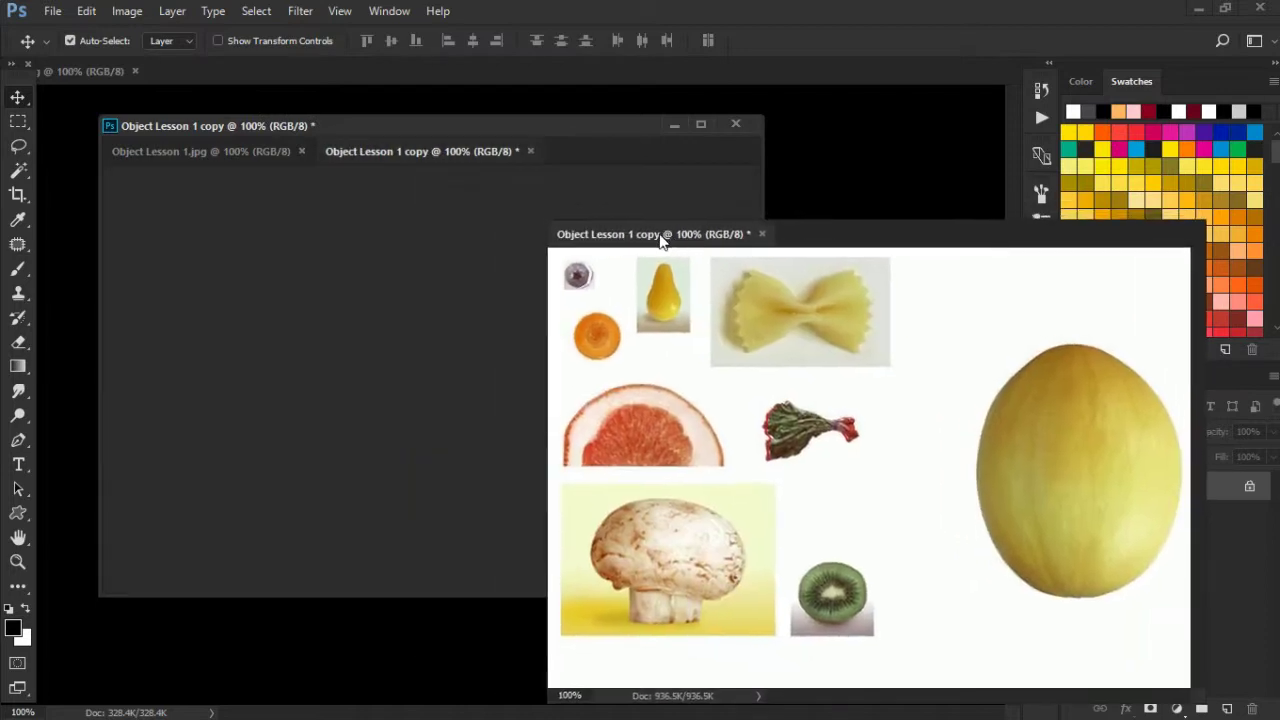
left_click_drag(435, 157, 672, 219)
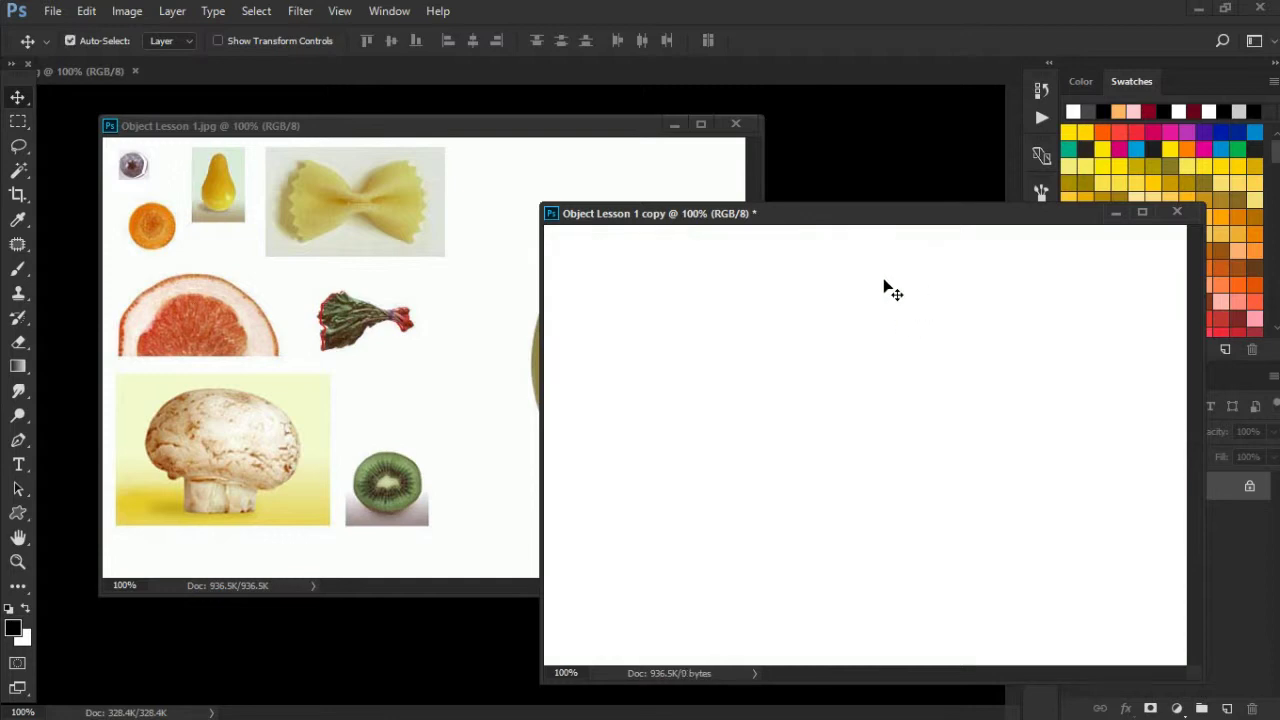
left_click_drag(770, 220, 820, 65)
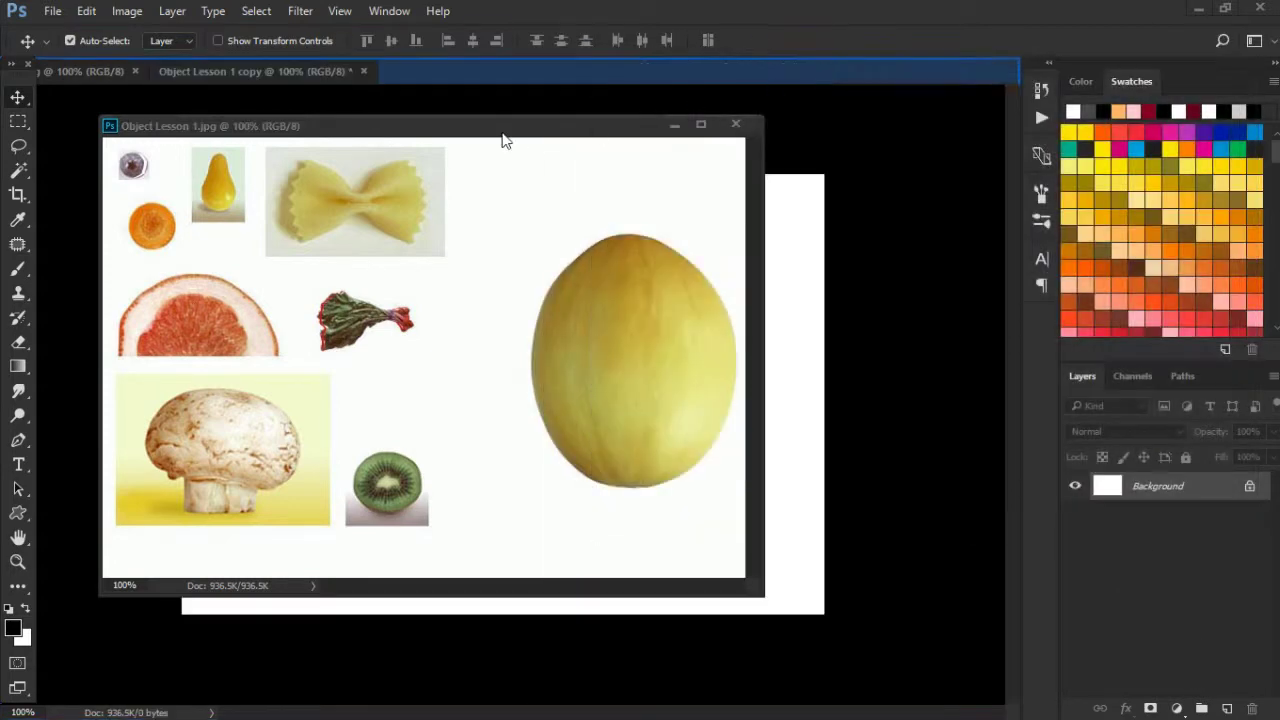
mouse_move(503, 128)
left_mouse_down()
mouse_move(690, 63)
mouse_move(701, 82)
left_mouse_up()
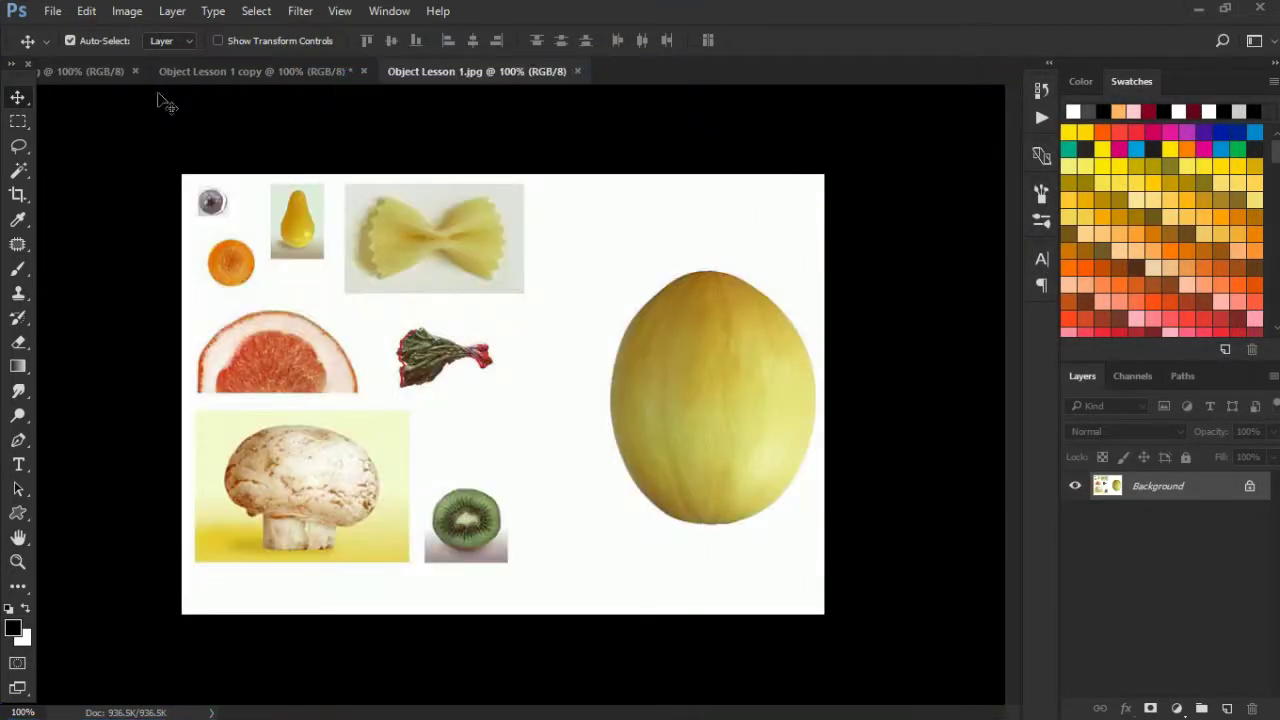
Step: Compare the fruit-face image with the ingredient sheet, ending on the ingredient sheet
left_click(117, 72)
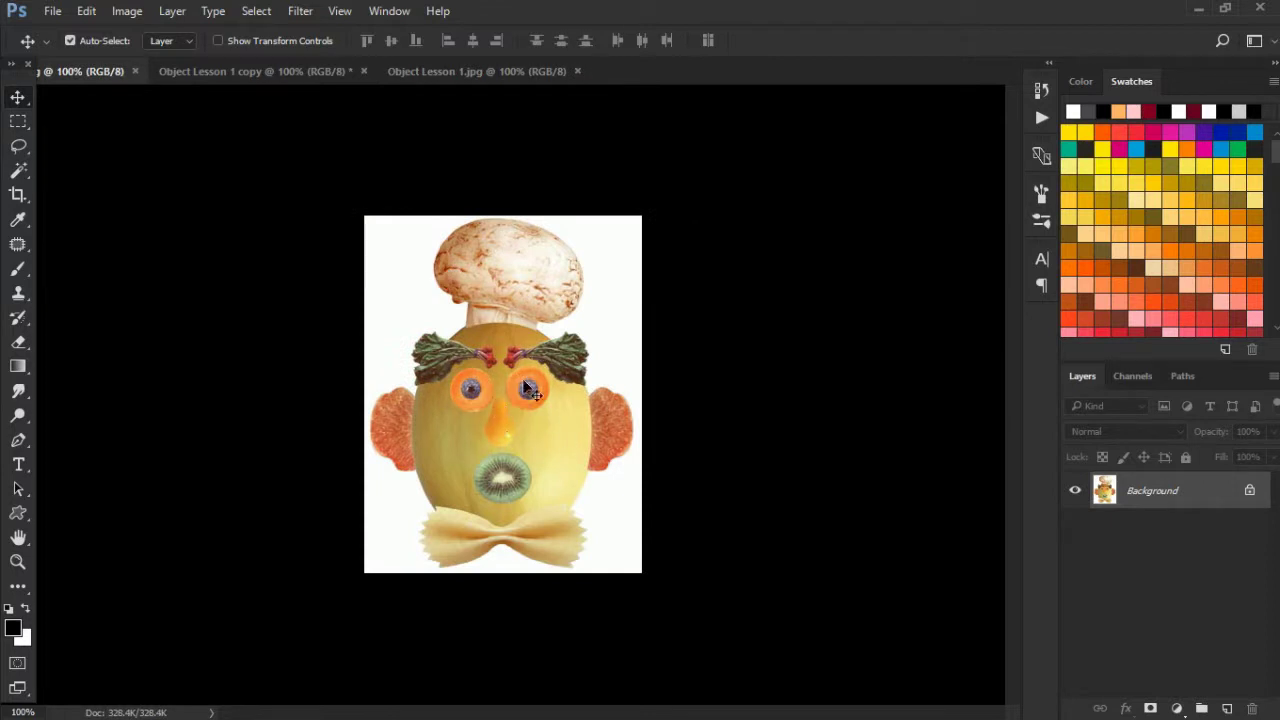
left_click(495, 72)
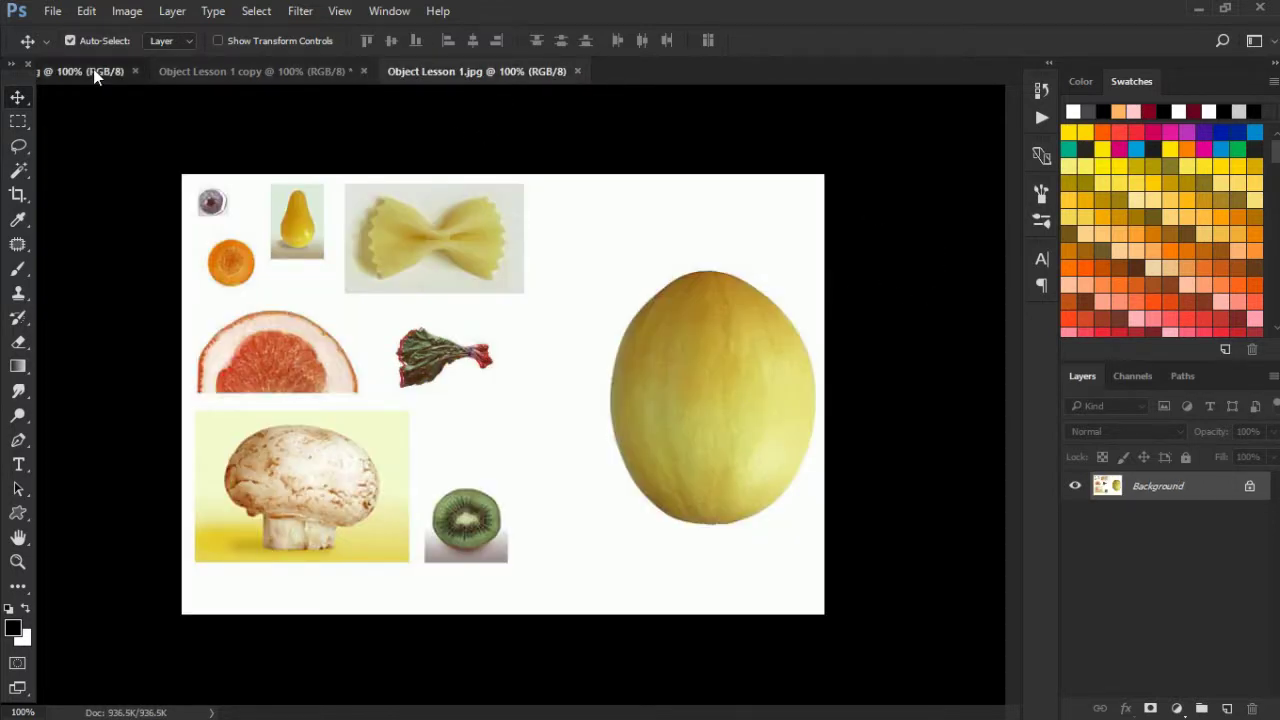
left_click(93, 71)
left_click(488, 74)
key("w")
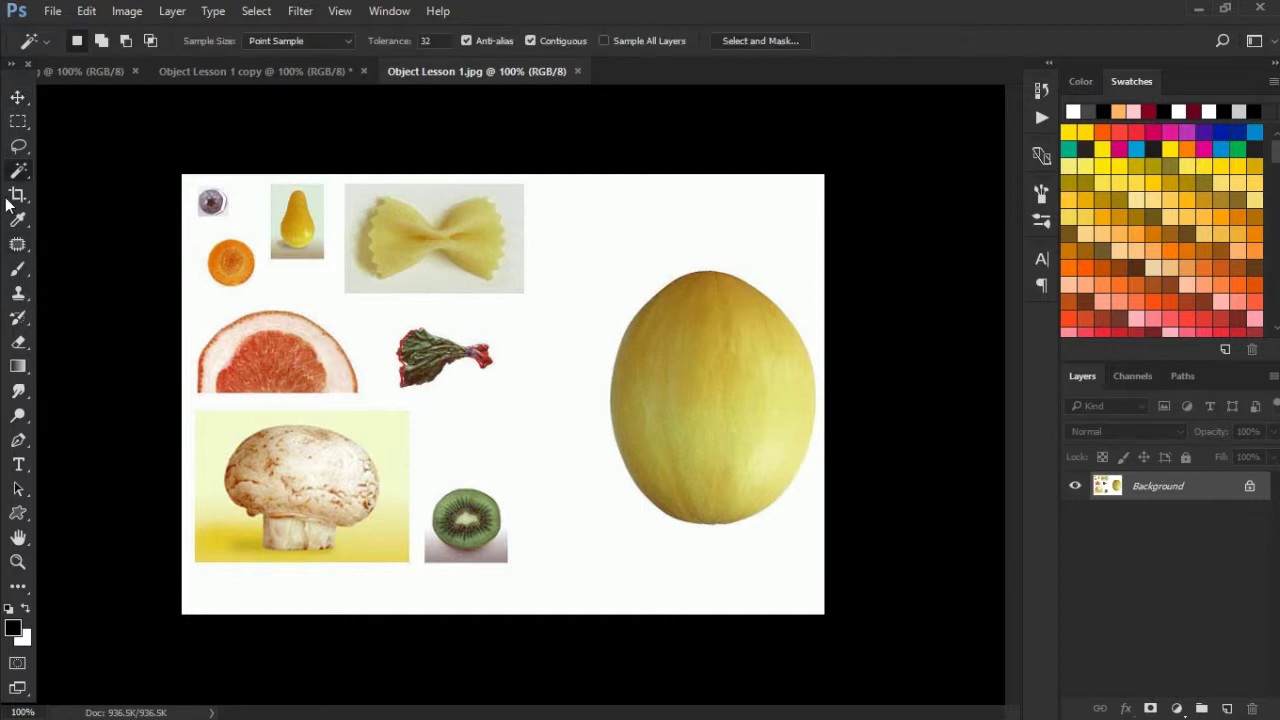
Step: Try selecting the ingredient sheet's white background with the Magic Wand, then deselect
right_click(15, 170)
left_click(46, 188)
right_click(30, 178)
left_click(49, 186)
right_click(23, 171)
left_click(49, 188)
left_click(558, 343)
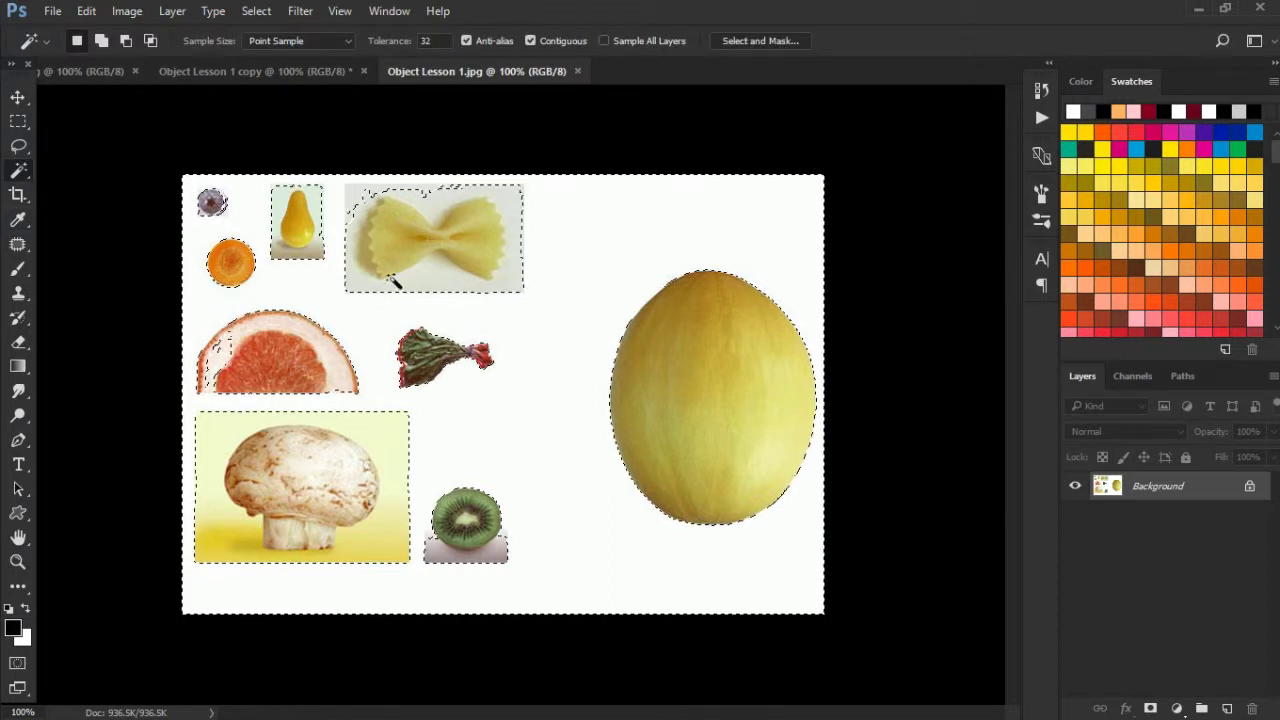
key("ctrl+d")
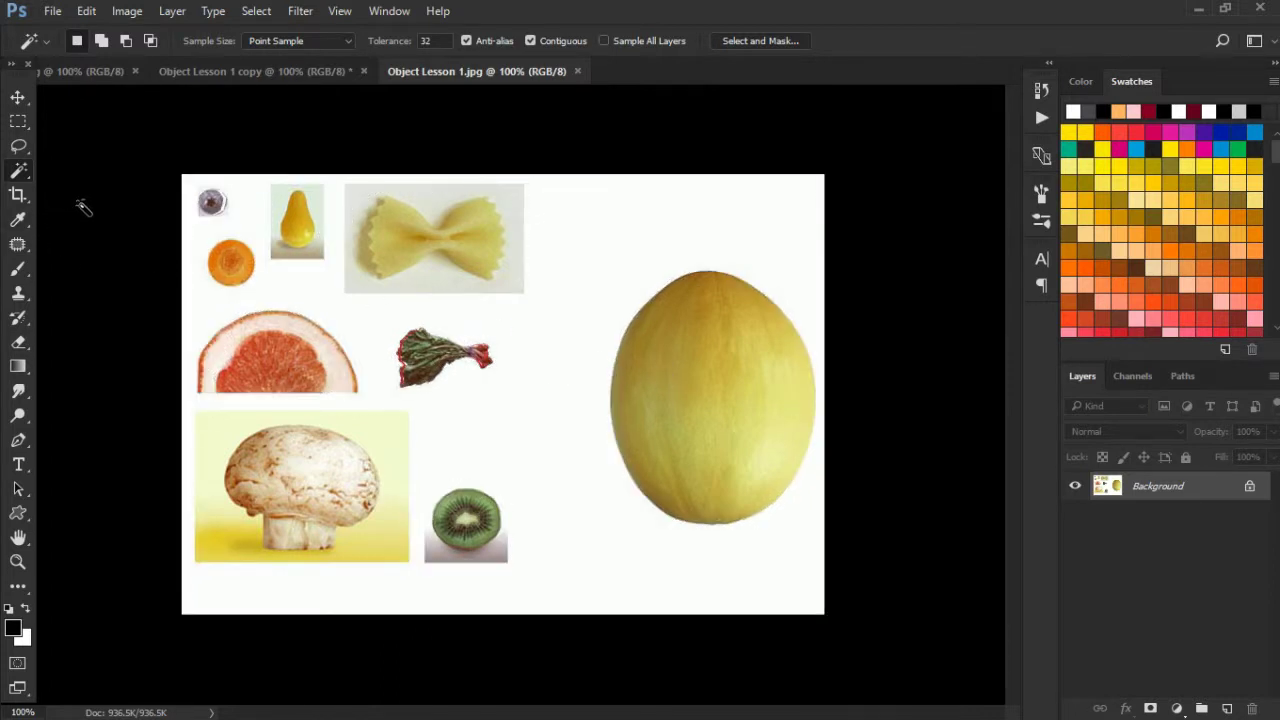
Step: Switch to the Quick Selection tool with a brush size of 80
right_click(17, 177)
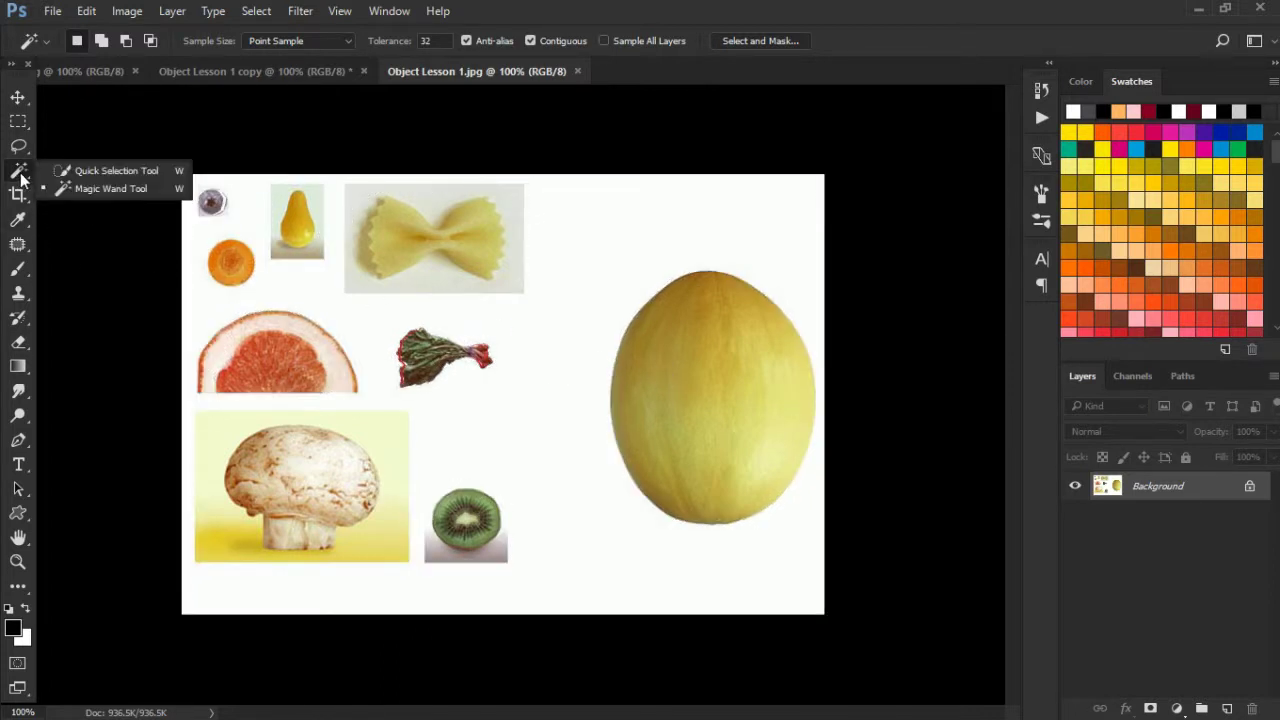
right_click(22, 177)
left_click(68, 170)
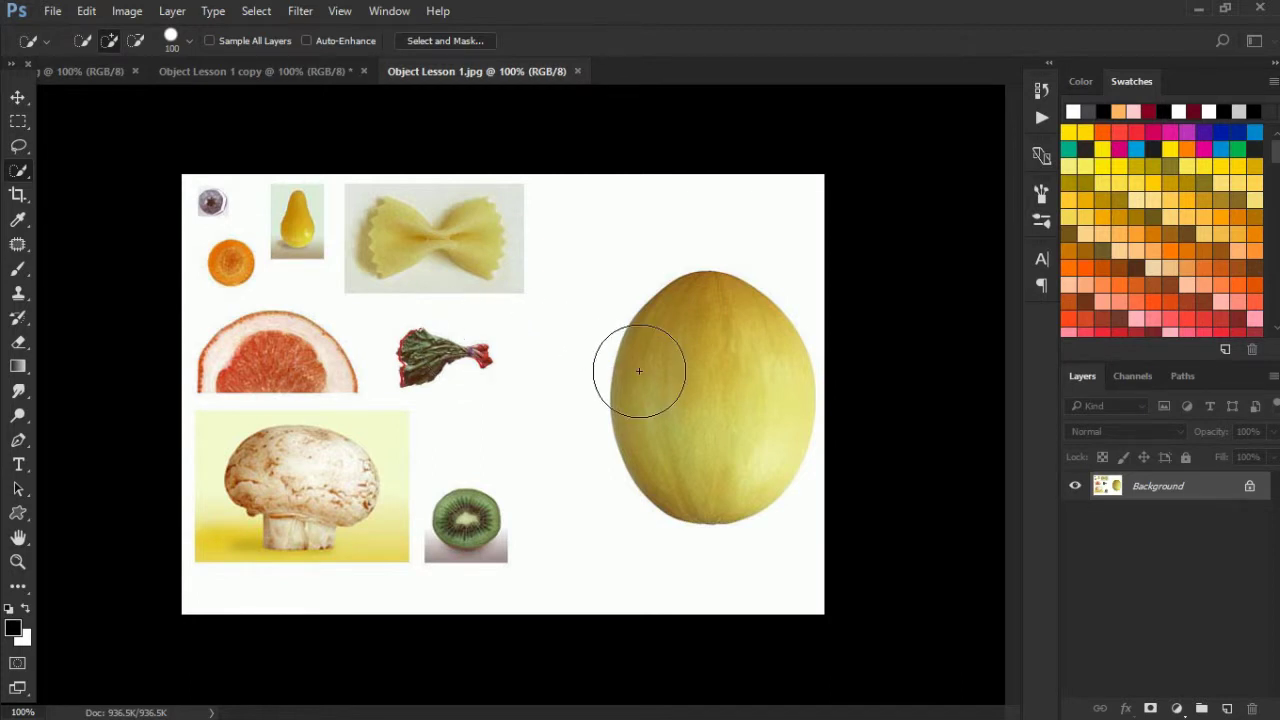
key("bracketright")
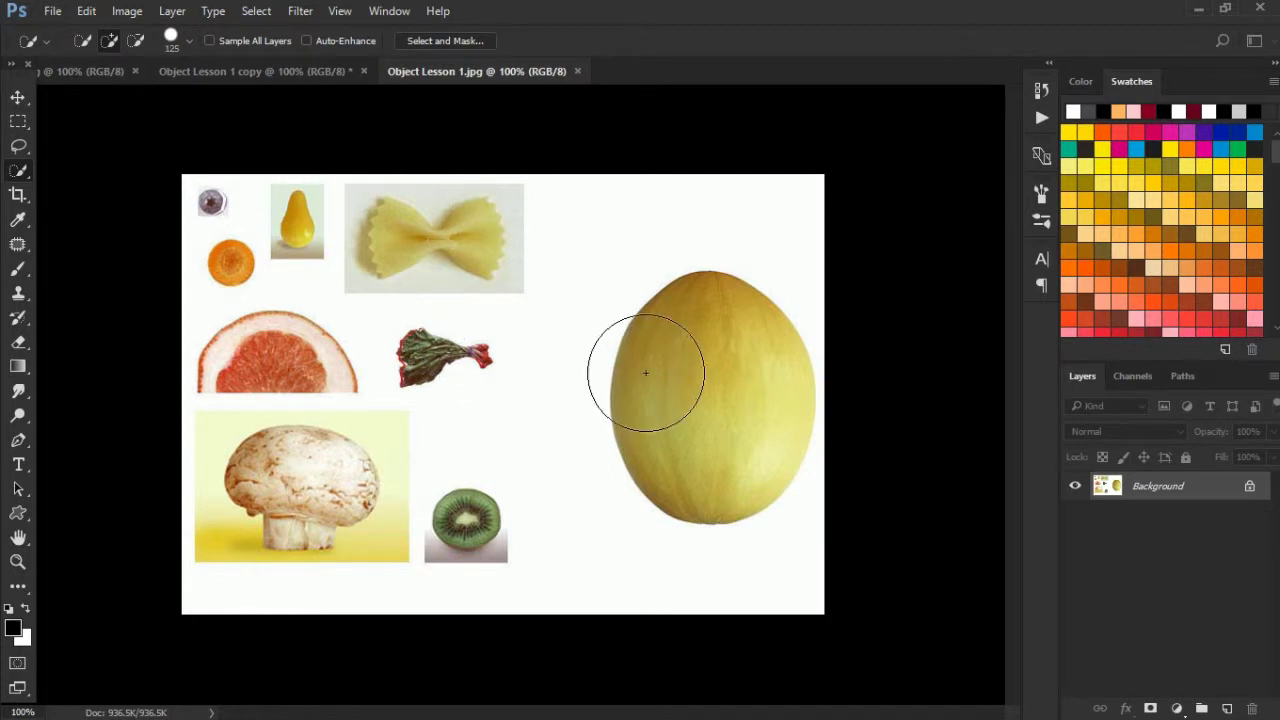
key("bracketright")
key("bracketright")
key("bracketright")
key("bracketright")
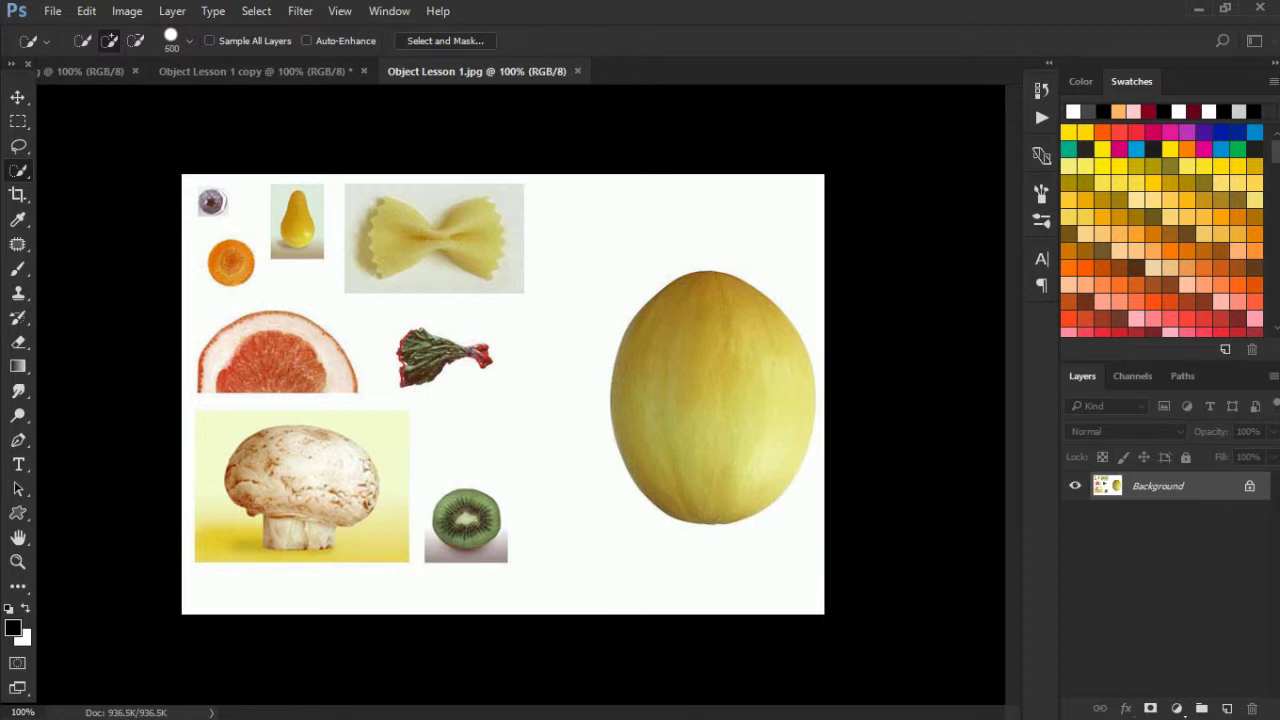
key("bracketleft")
key("bracketleft")
key("bracketleft")
key("bracketleft")
key("bracketleft")
key("bracketleft")
key("bracketleft")
key("bracketleft")
Step: Move the selected melon centred into Object Lesson 1 copy, then deselect the sheet
left_click(708, 395)
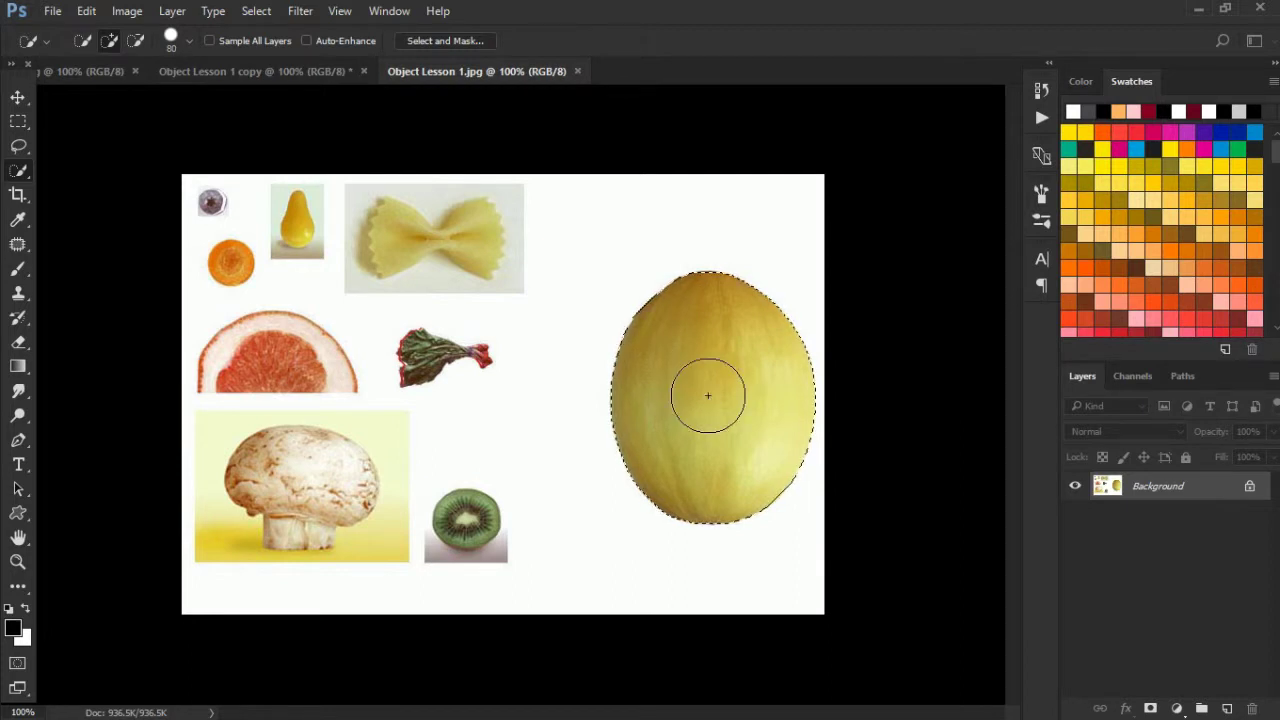
left_click(18, 97)
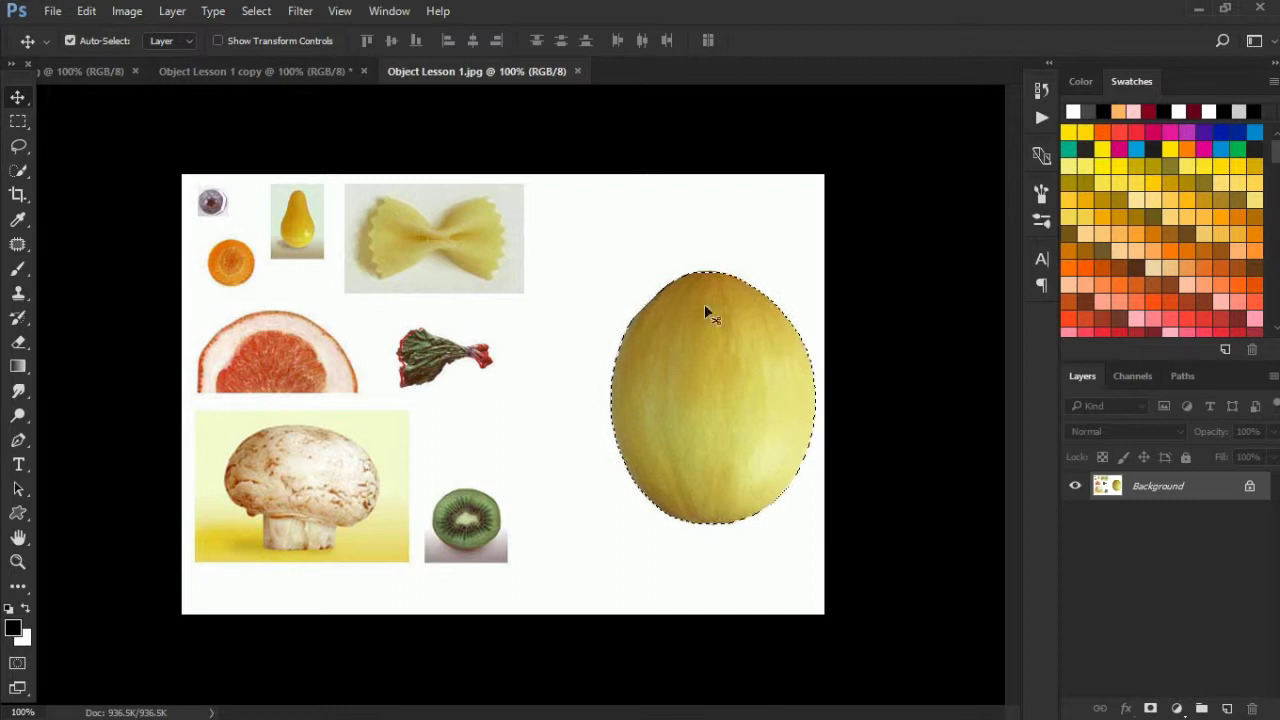
mouse_move(737, 386)
left_mouse_down()
mouse_move(449, 428)
mouse_move(428, 368)
mouse_move(525, 385)
left_mouse_up()
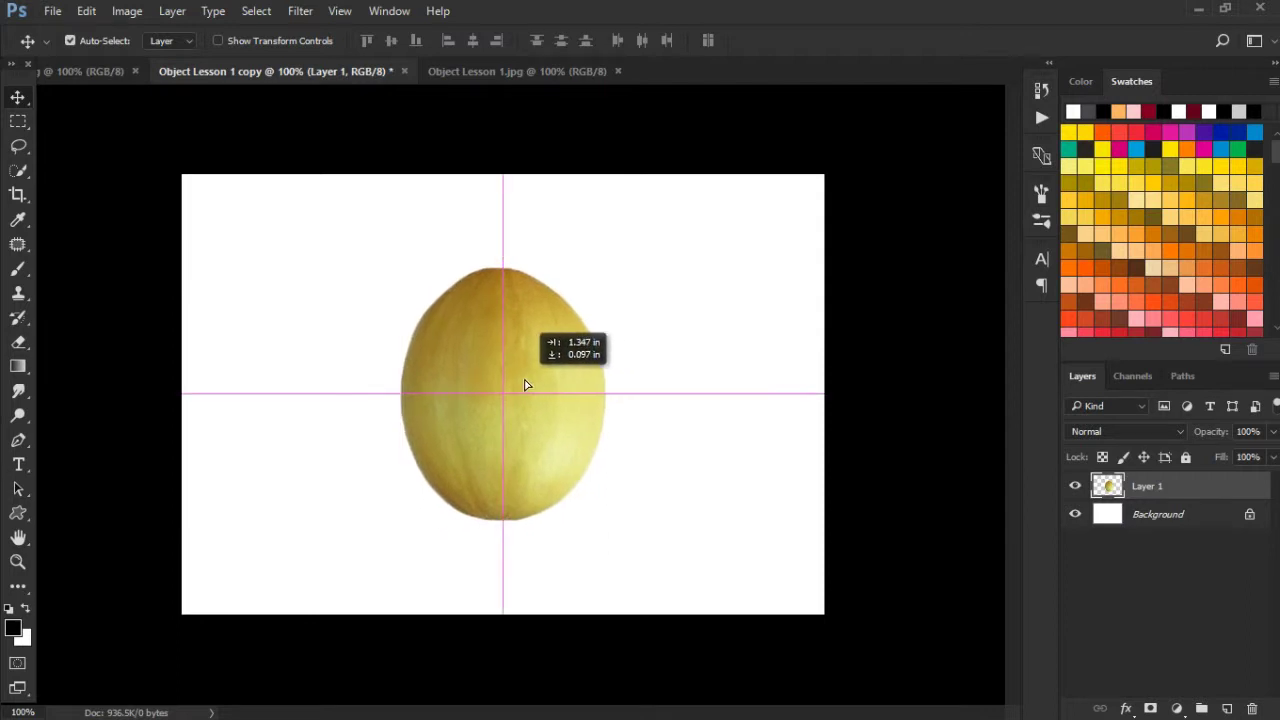
left_click(515, 71)
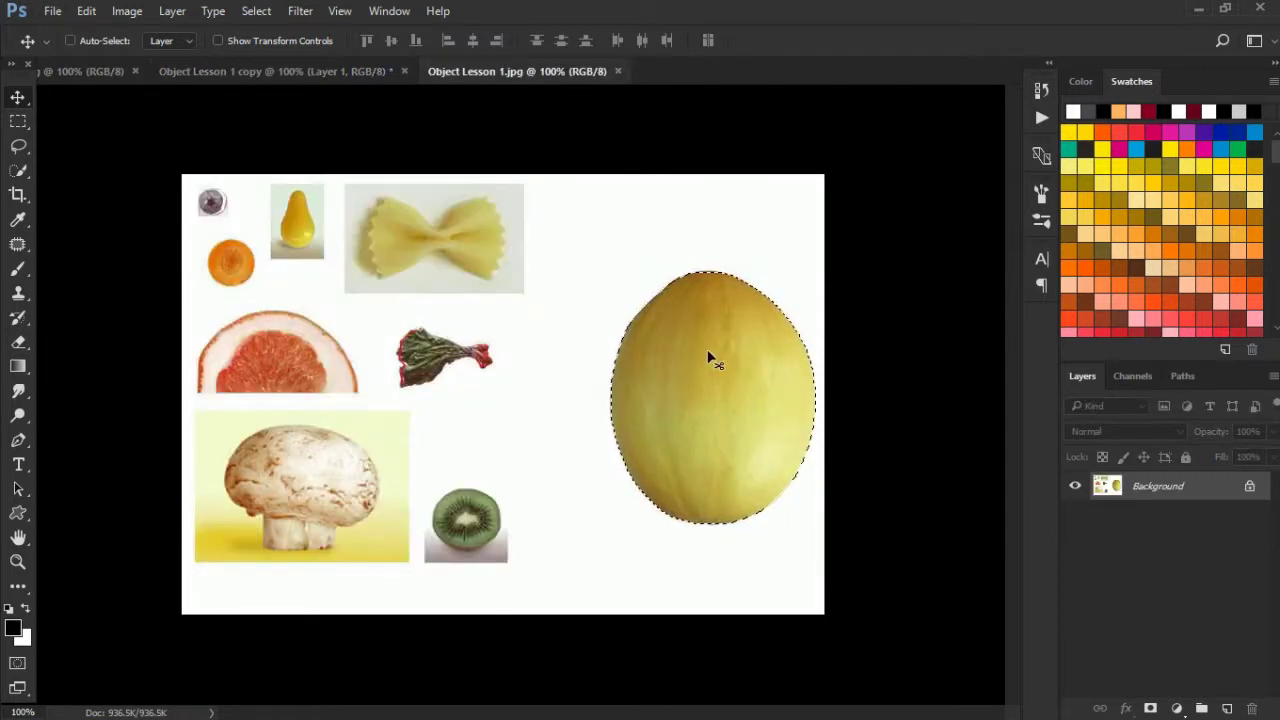
key("ctrl+d")
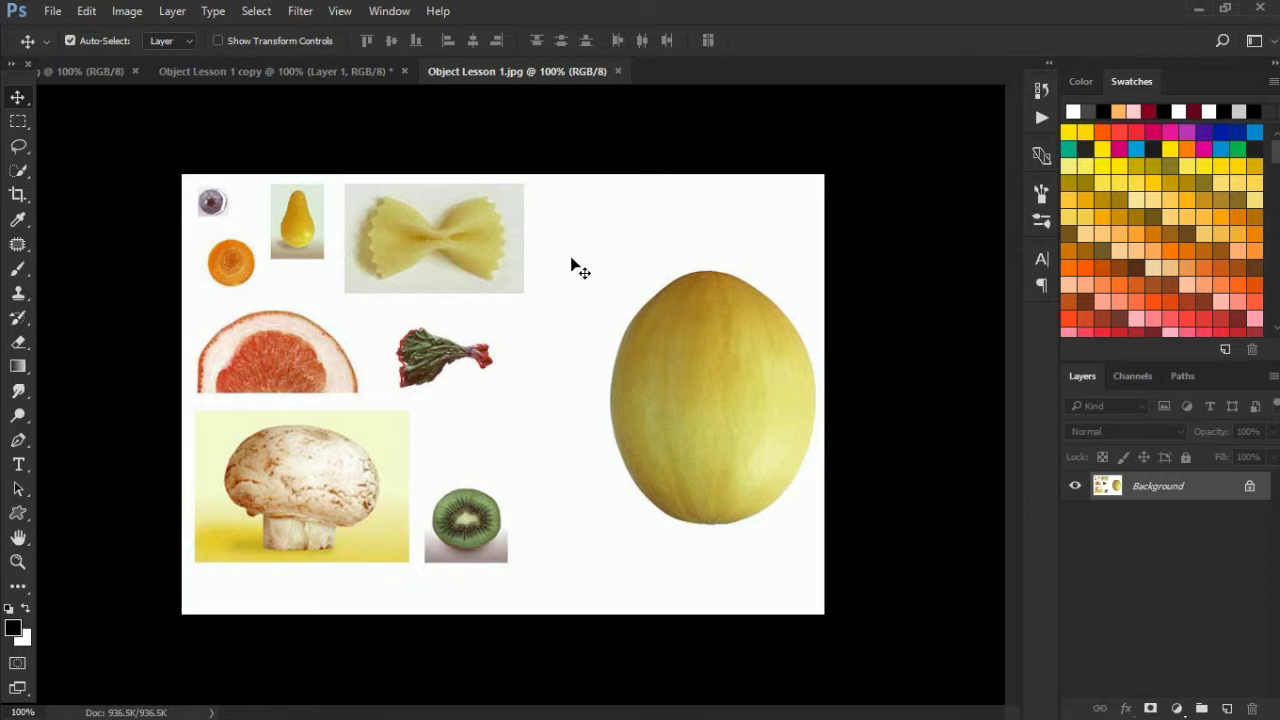
Step: Copy the grapefruit flesh, selected with a size-40 brush, to the left of the melon
key("w")
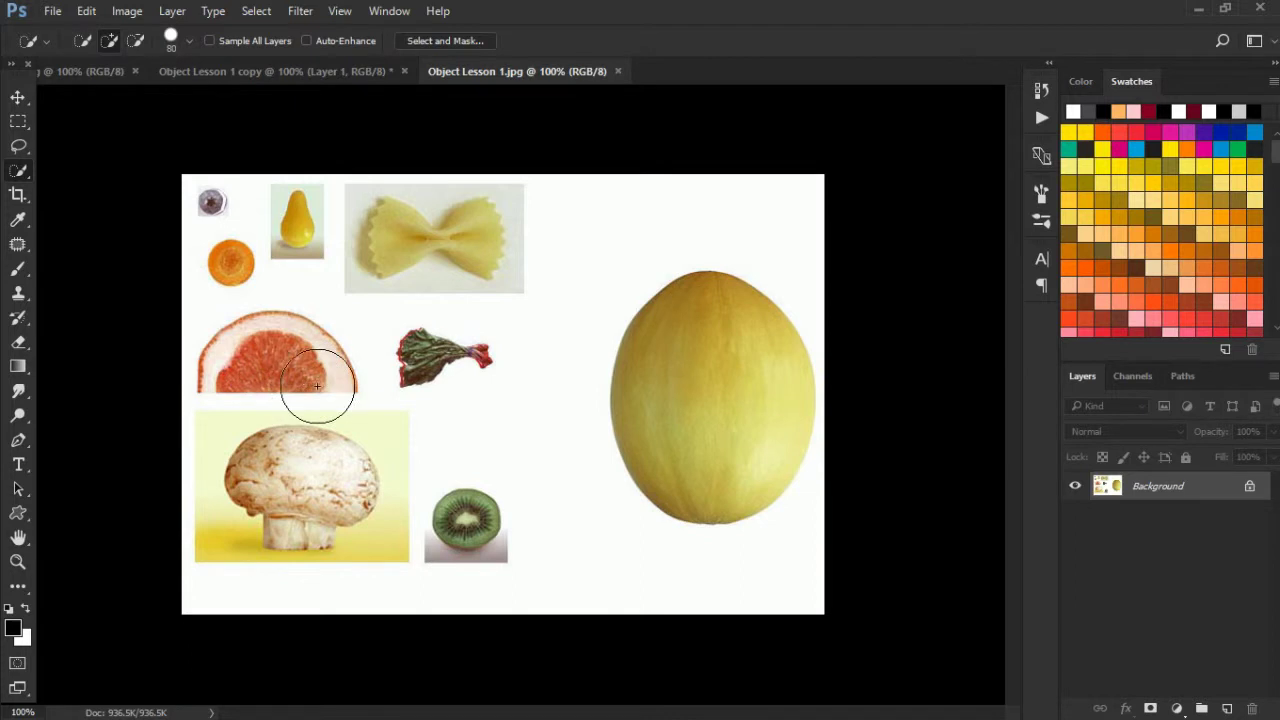
key("bracketleft")
key("bracketleft")
key("bracketleft")
key("bracketleft")
left_click(276, 364)
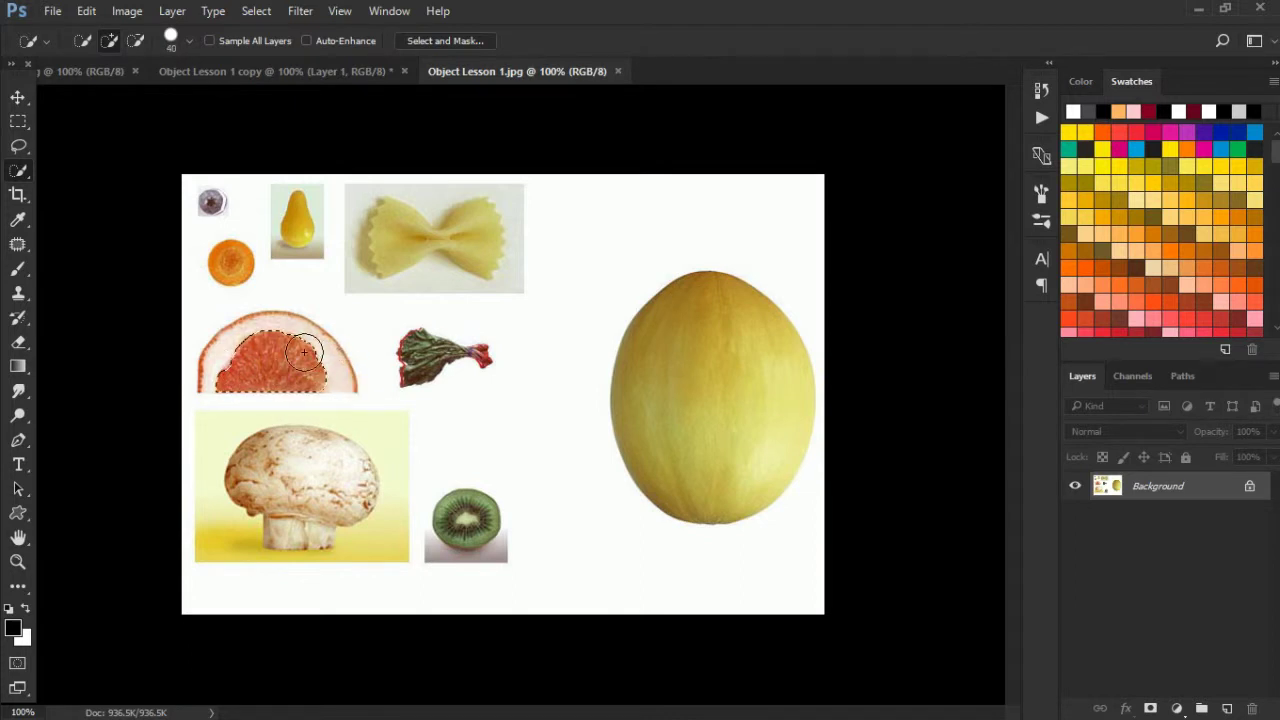
key("v")
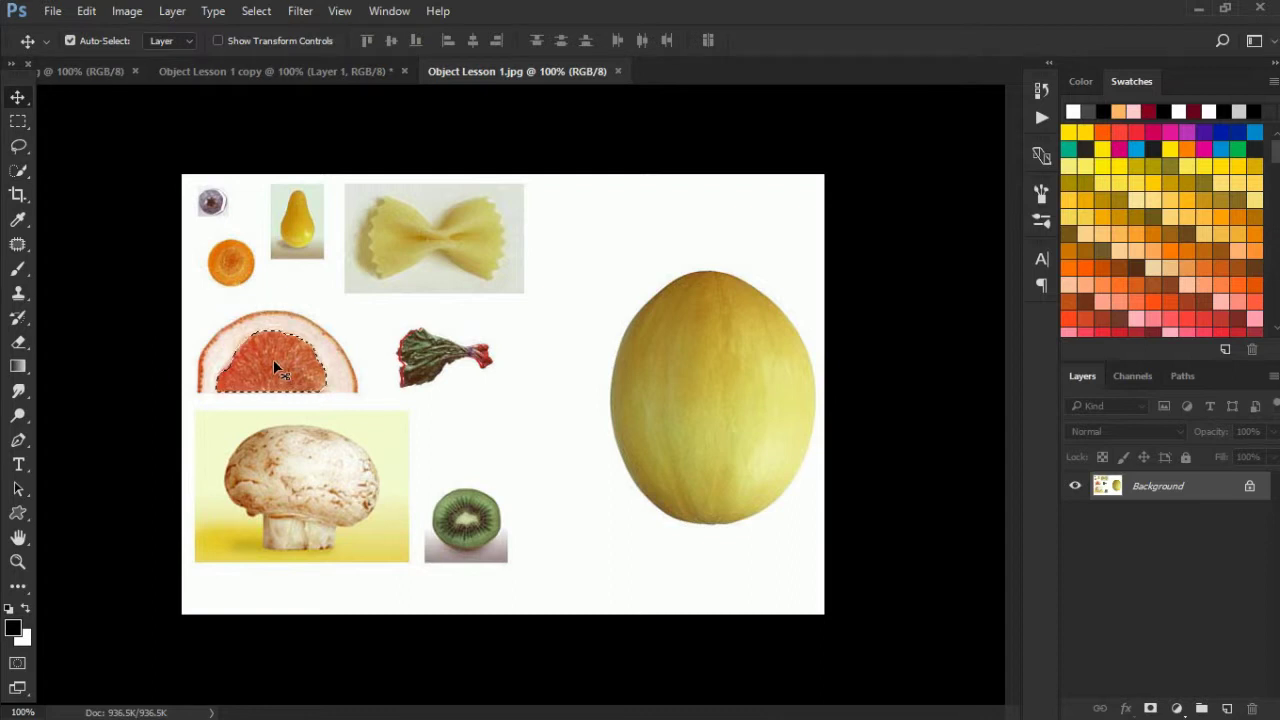
mouse_move(273, 359)
left_mouse_down()
mouse_move(512, 506)
mouse_move(310, 93)
left_mouse_up()
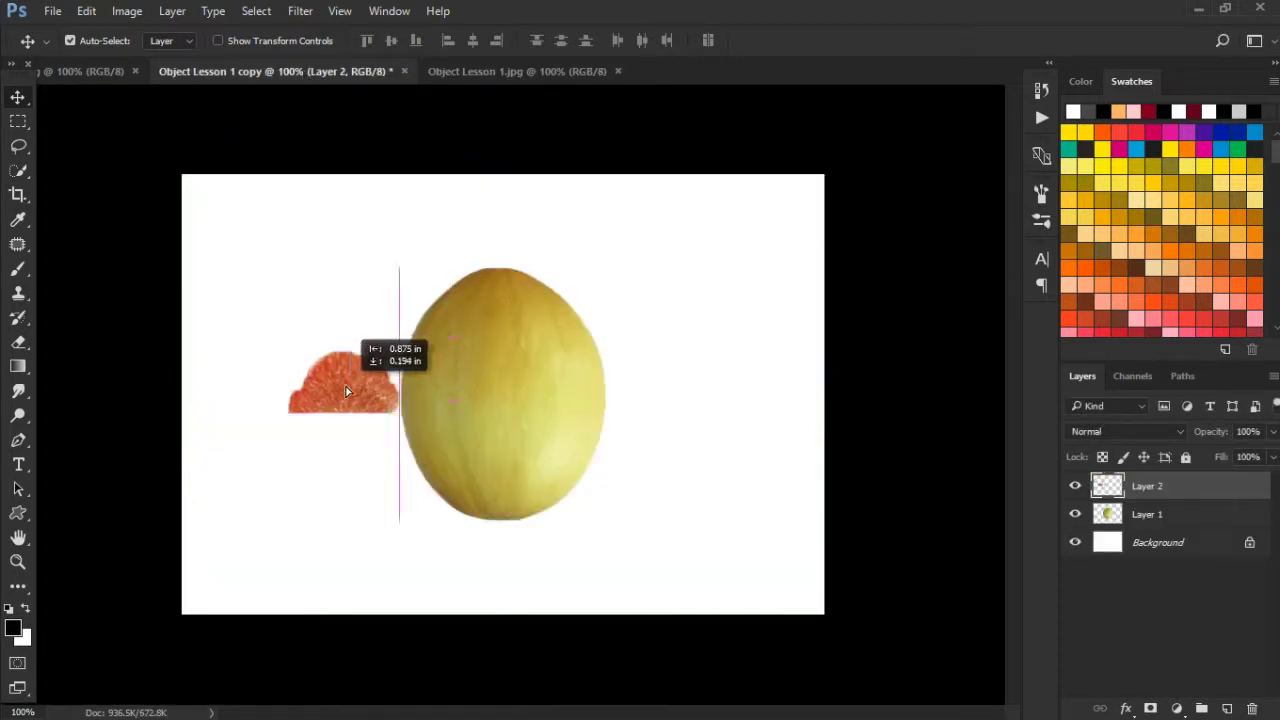
left_click_drag(310, 93, 305, 370)
left_click(458, 74)
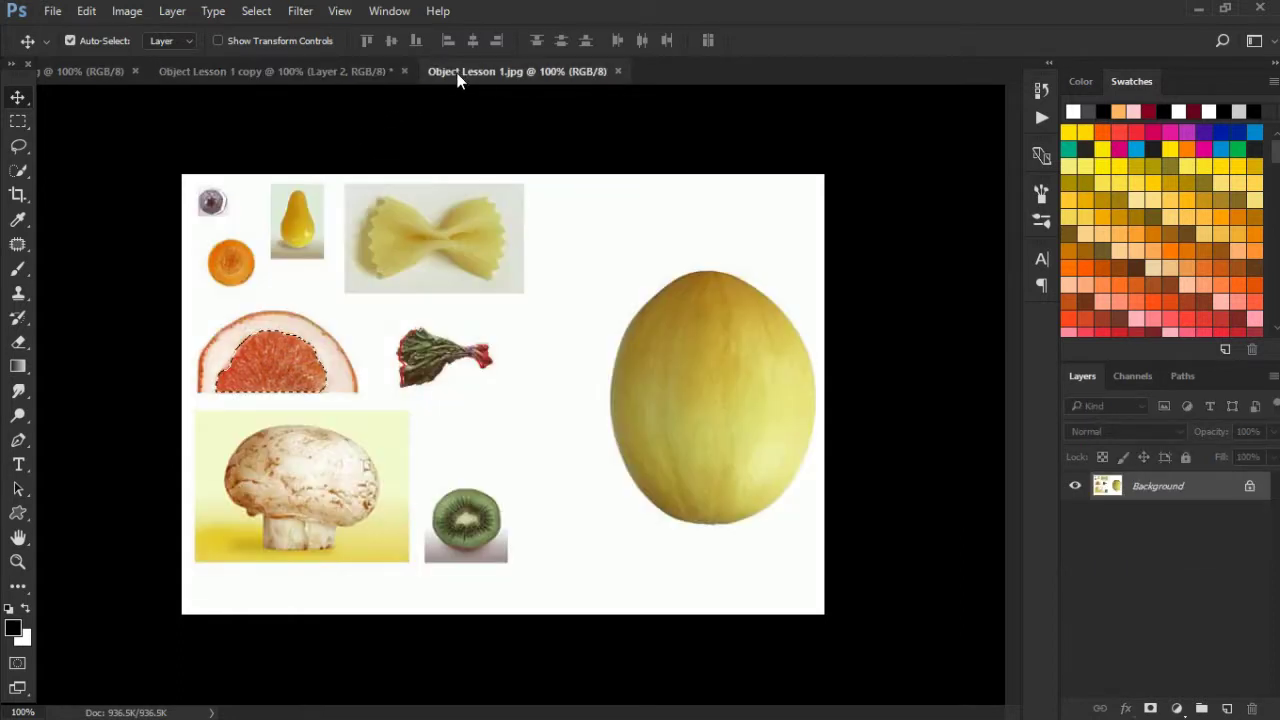
key("ctrl+d")
Step: Copy the mushroom into the face composition above the melon
key("w")
mouse_move(300, 460)
left_mouse_down()
mouse_move(337, 498)
mouse_move(354, 466)
mouse_move(309, 523)
mouse_move(309, 510)
left_mouse_up()
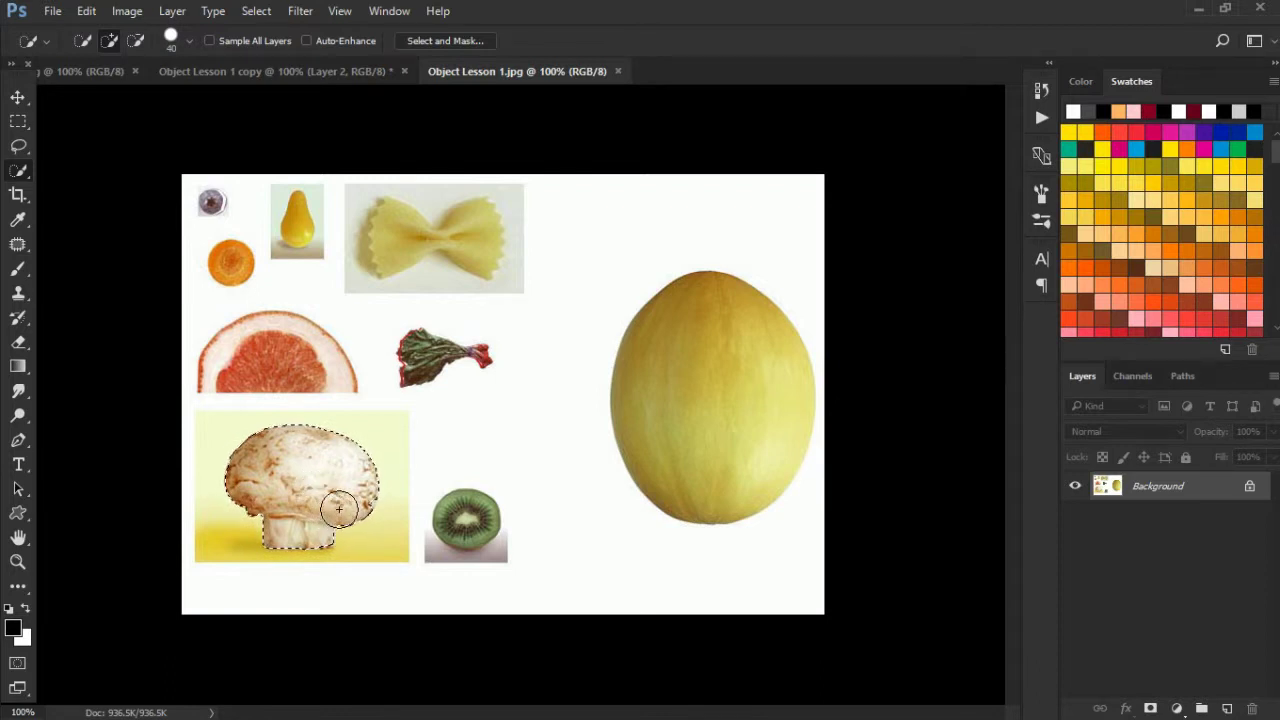
key("v")
mouse_move(314, 480)
left_mouse_down()
mouse_move(423, 451)
mouse_move(605, 365)
mouse_move(443, 391)
mouse_move(314, 143)
mouse_move(300, 63)
mouse_move(586, 257)
mouse_move(409, 296)
mouse_move(398, 237)
left_mouse_up()
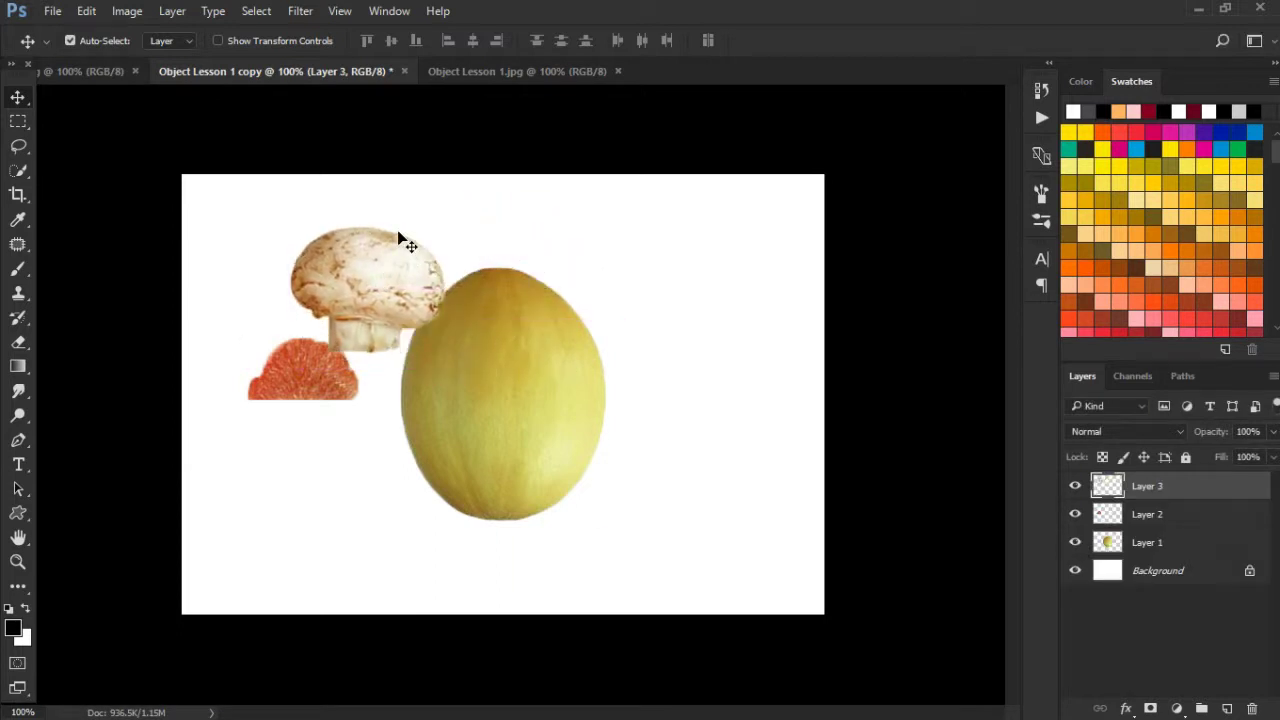
left_click(497, 77)
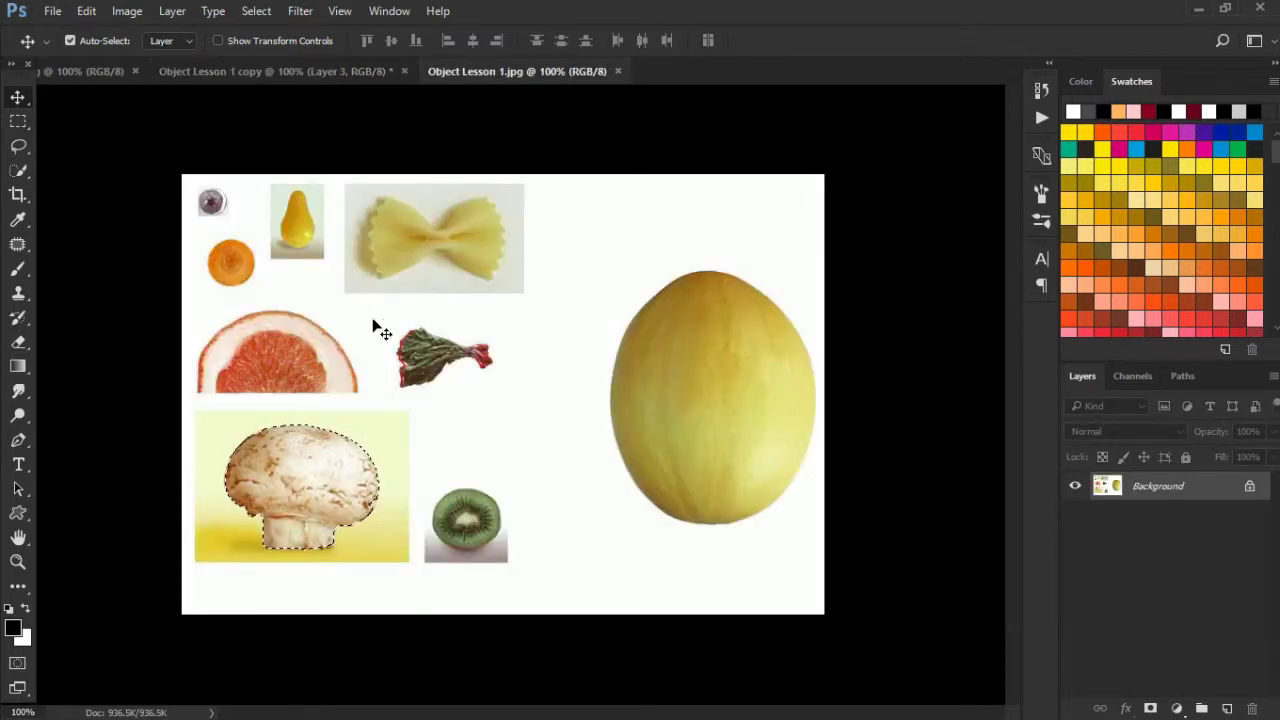
key("ctrl")
Step: Zoom in and copy the kiwi slice into the face composition
key("ctrl+d")
key("z")
mouse_move(466, 525)
left_mouse_down()
mouse_move(554, 597)
mouse_move(594, 528)
mouse_move(590, 470)
mouse_move(451, 406)
mouse_move(531, 520)
mouse_move(558, 540)
mouse_move(592, 529)
mouse_move(577, 353)
left_mouse_up()
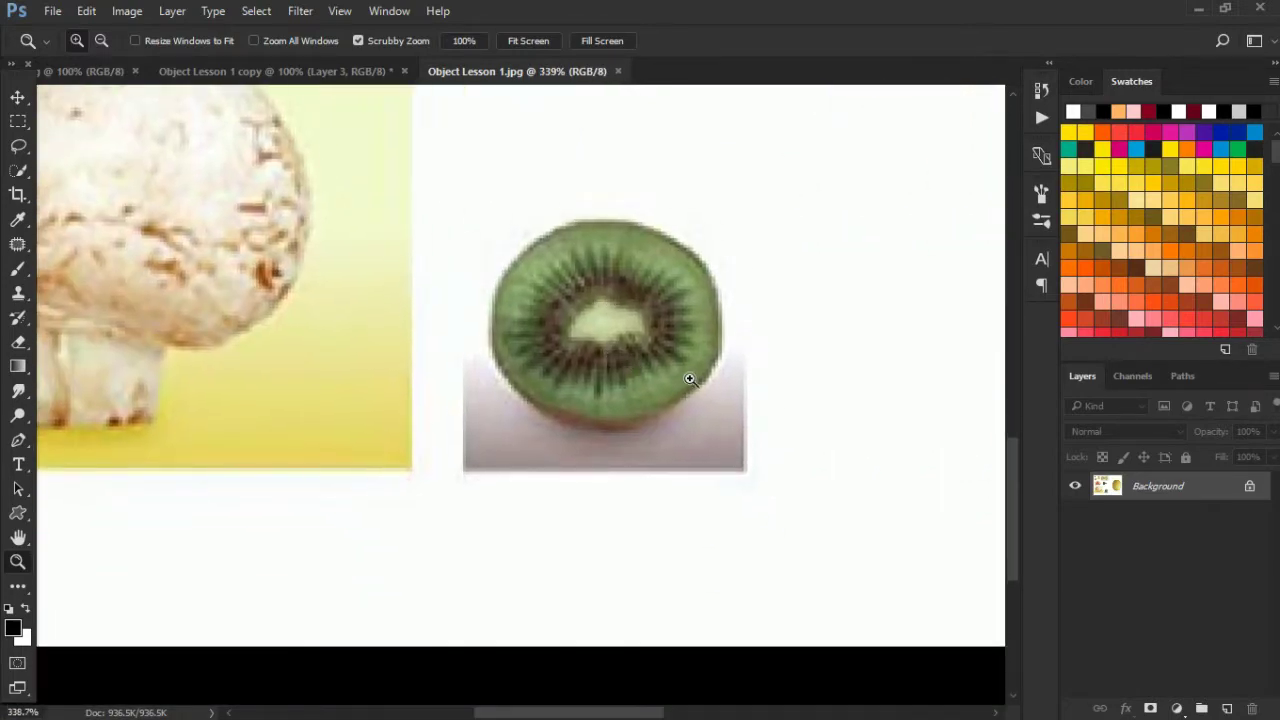
mouse_move(760, 405)
left_mouse_down()
mouse_move(409, 409)
mouse_move(566, 414)
mouse_move(409, 374)
mouse_move(439, 395)
left_mouse_up()
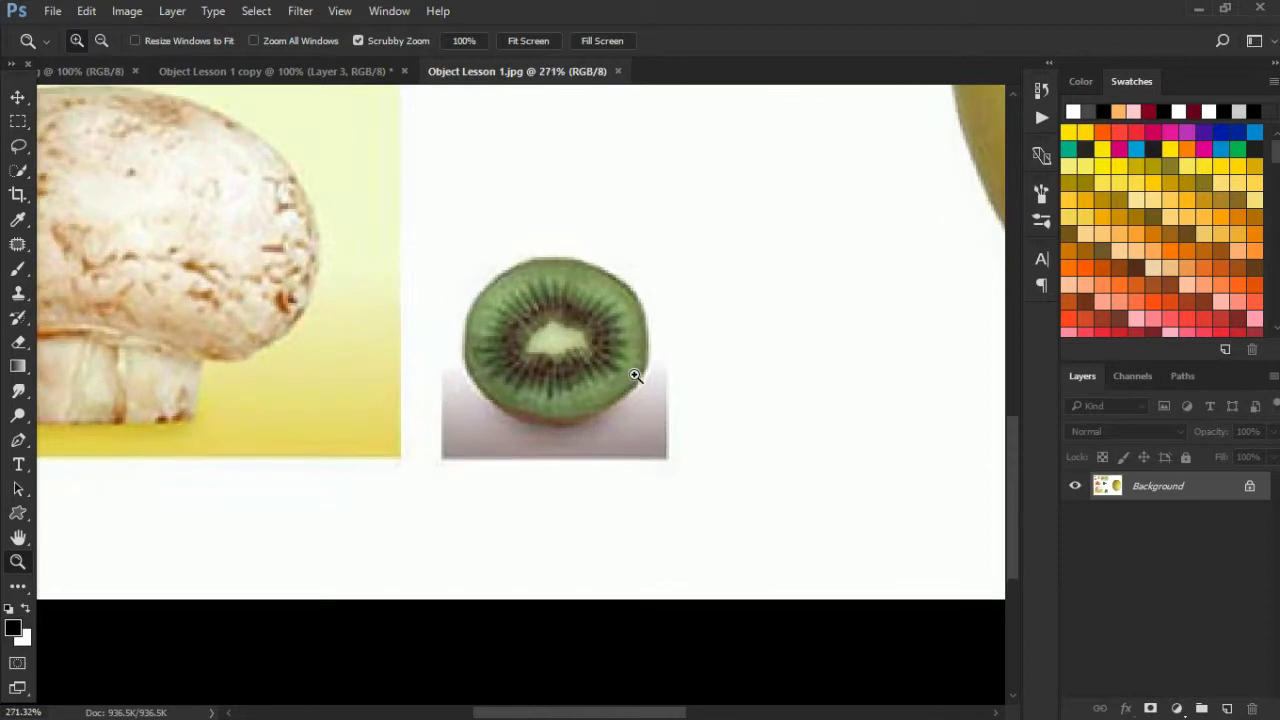
mouse_move(634, 374)
left_mouse_down()
mouse_move(528, 394)
mouse_move(411, 514)
mouse_move(443, 494)
mouse_move(418, 468)
left_mouse_up()
key("w")
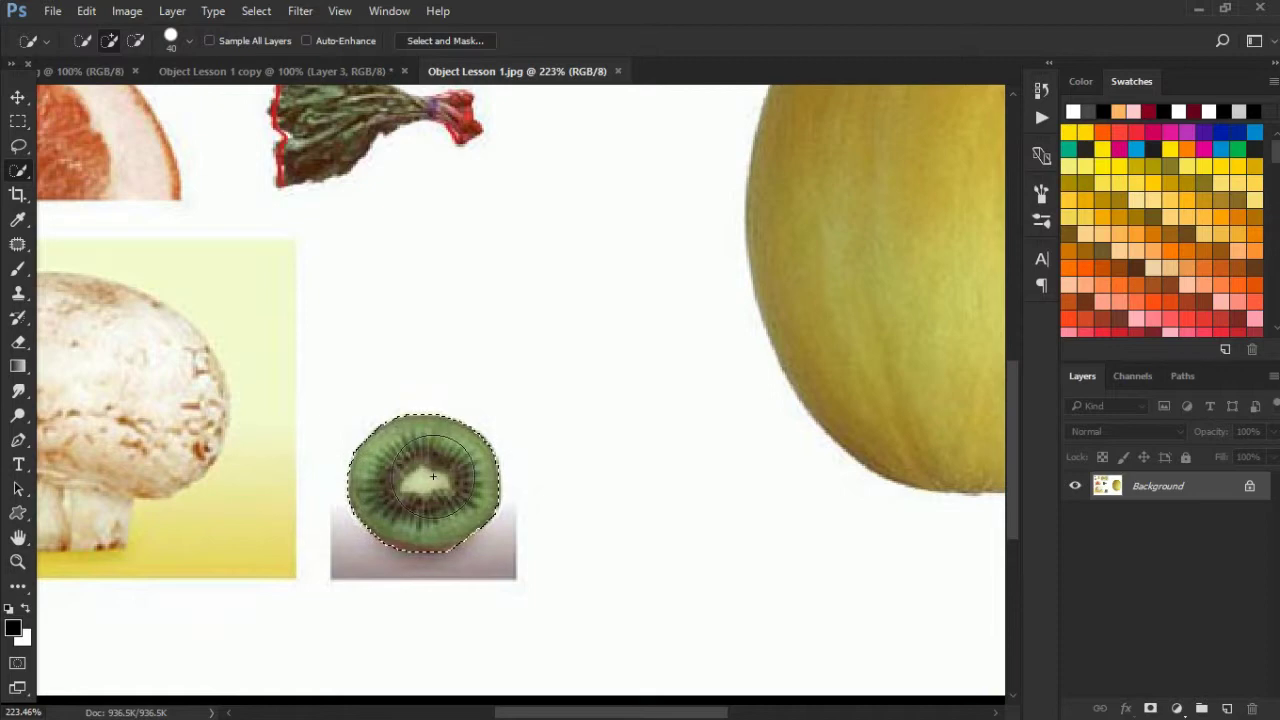
key("v")
mouse_move(433, 477)
left_mouse_down()
mouse_move(603, 420)
mouse_move(450, 71)
mouse_move(348, 69)
mouse_move(367, 124)
mouse_move(340, 490)
left_mouse_up()
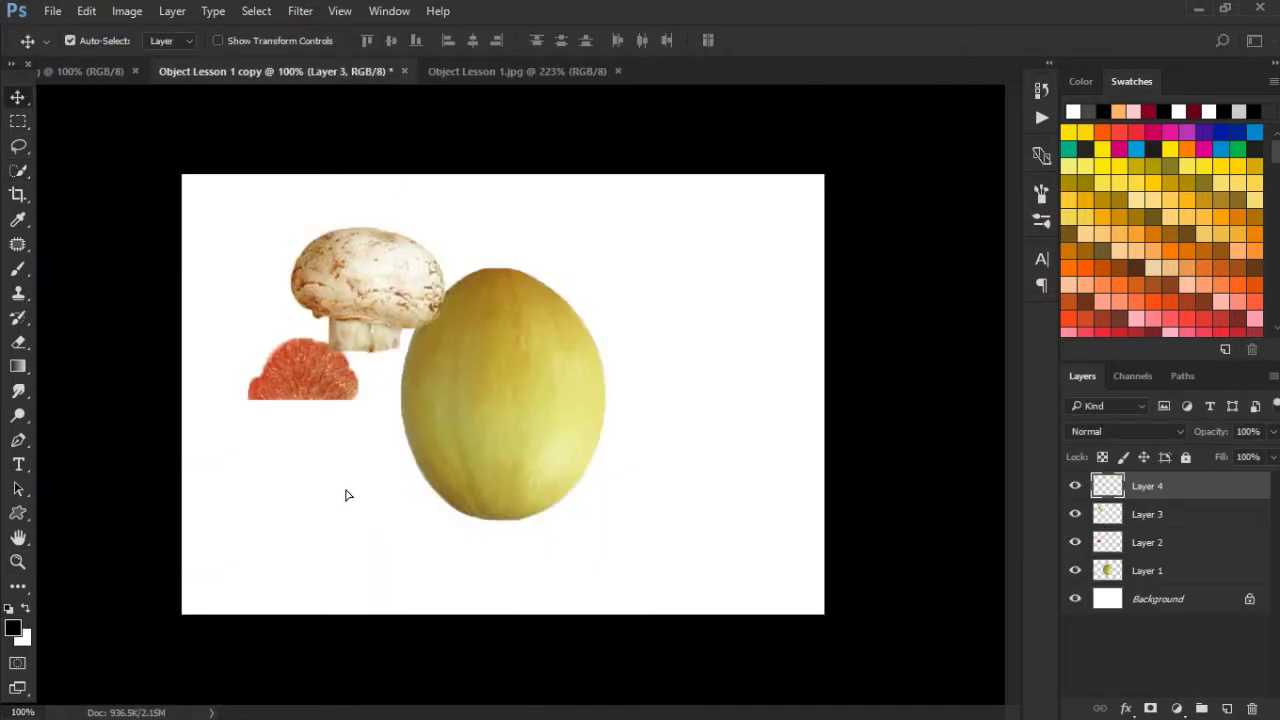
left_click(493, 74)
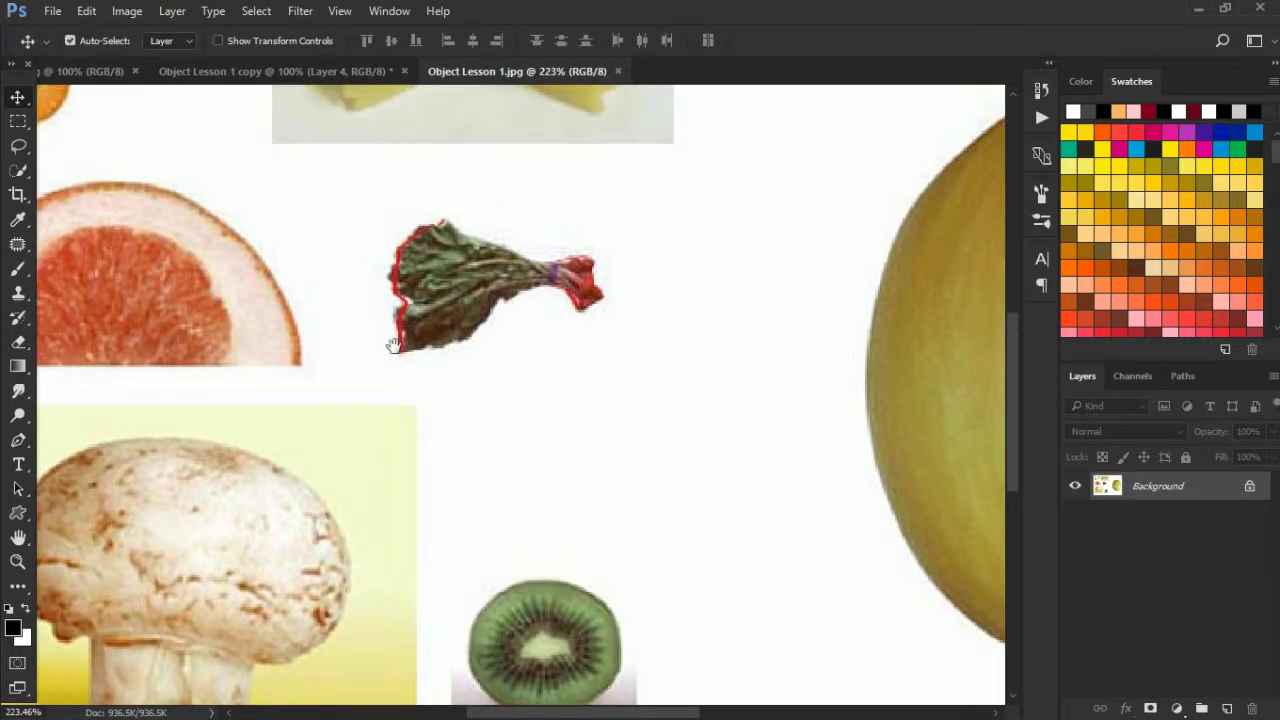
Step: Copy the carrot slice into the face composition
left_click_drag(439, 375, 528, 434)
left_click_drag(530, 265, 543, 480)
mouse_move(243, 451)
left_mouse_down()
mouse_move(512, 432)
mouse_move(490, 432)
left_mouse_up()
left_click_drag(577, 429, 496, 420)
key("w")
left_click(422, 390)
key("v")
mouse_move(422, 393)
left_mouse_down()
mouse_move(329, 55)
mouse_move(640, 360)
left_mouse_up()
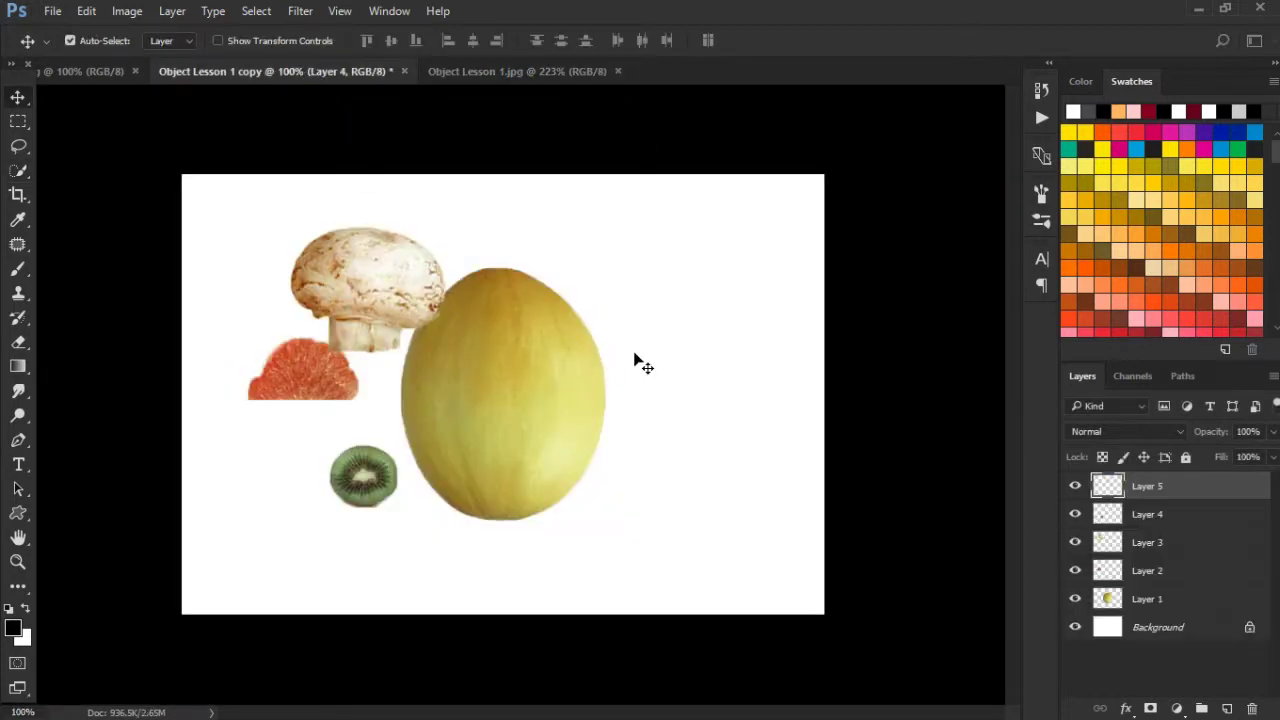
left_click(505, 71)
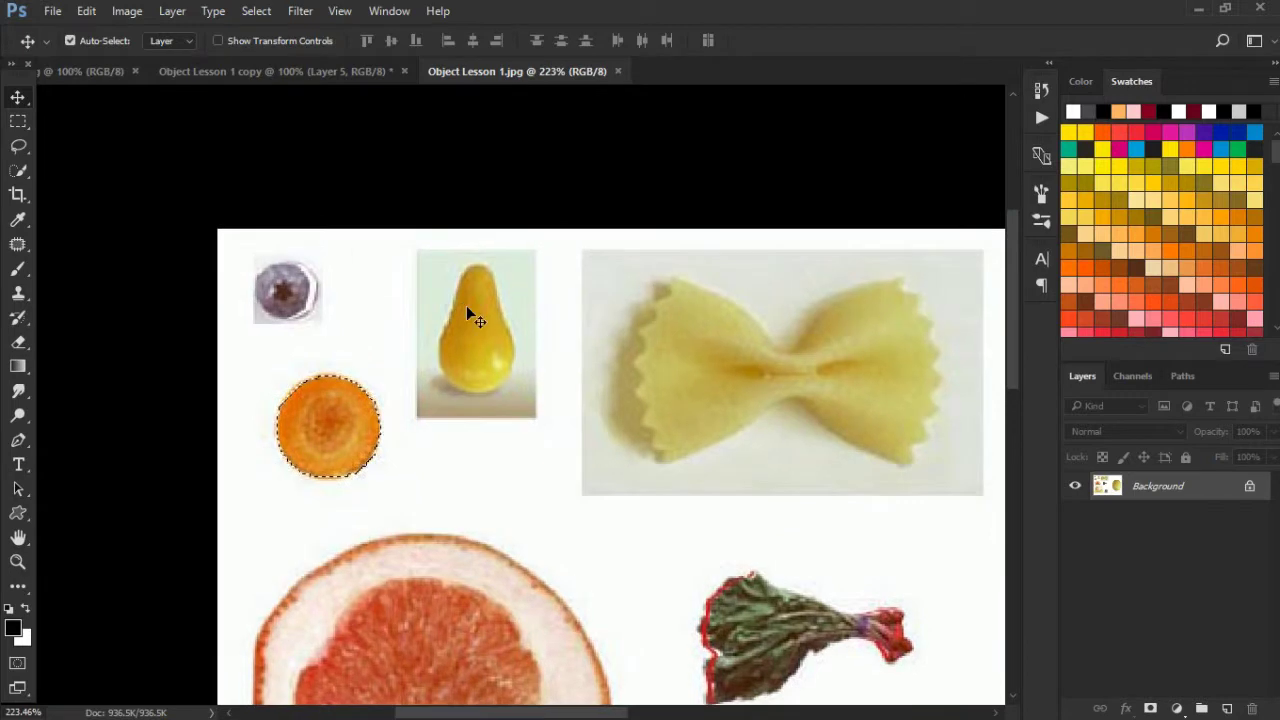
Step: Copy the blueberry into the face composition and deselect the sheet
key("w")
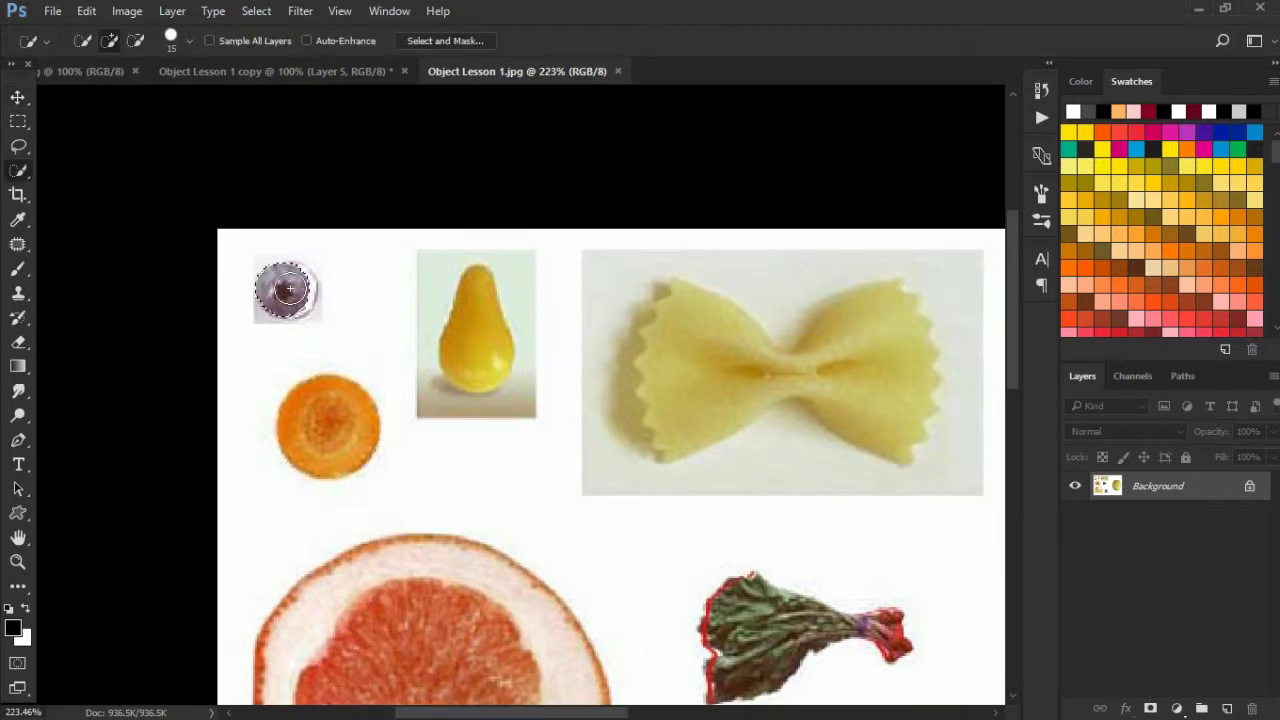
left_click(288, 289)
key("v")
mouse_move(288, 289)
left_mouse_down()
mouse_move(380, 53)
mouse_move(447, 370)
left_mouse_up()
left_click(466, 75)
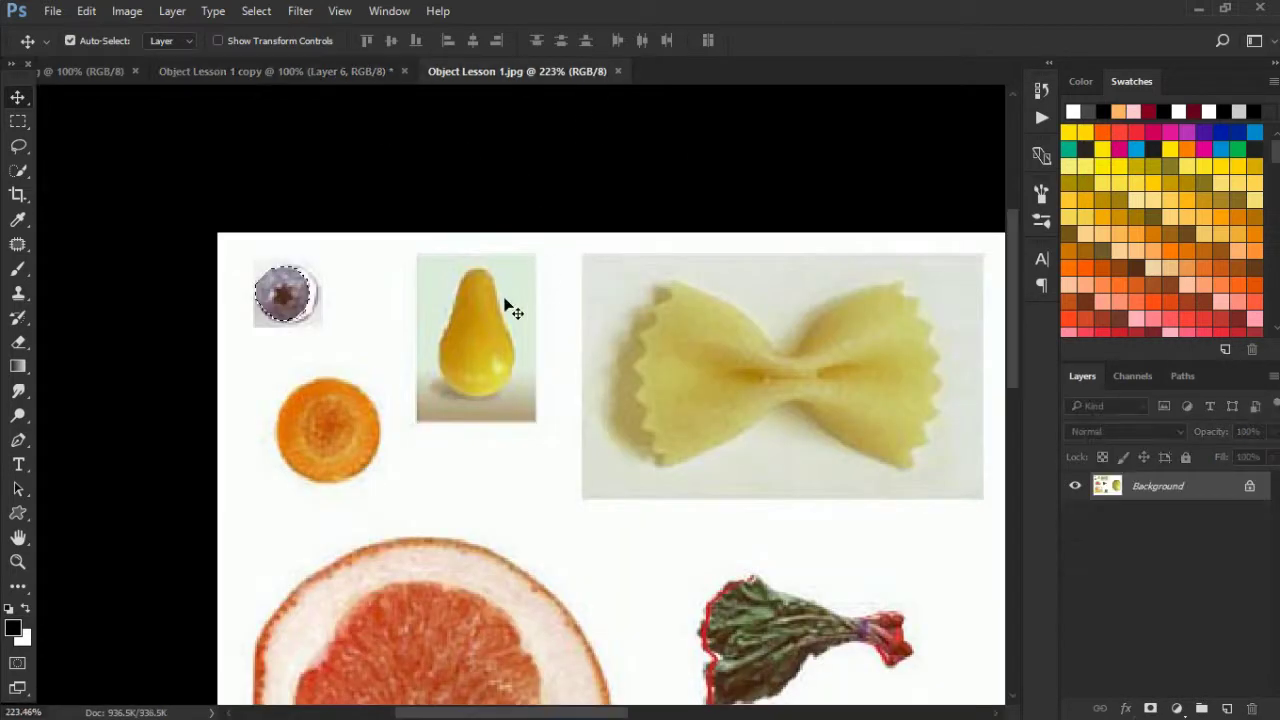
key("ctrl+d")
left_click_drag(586, 309, 473, 317)
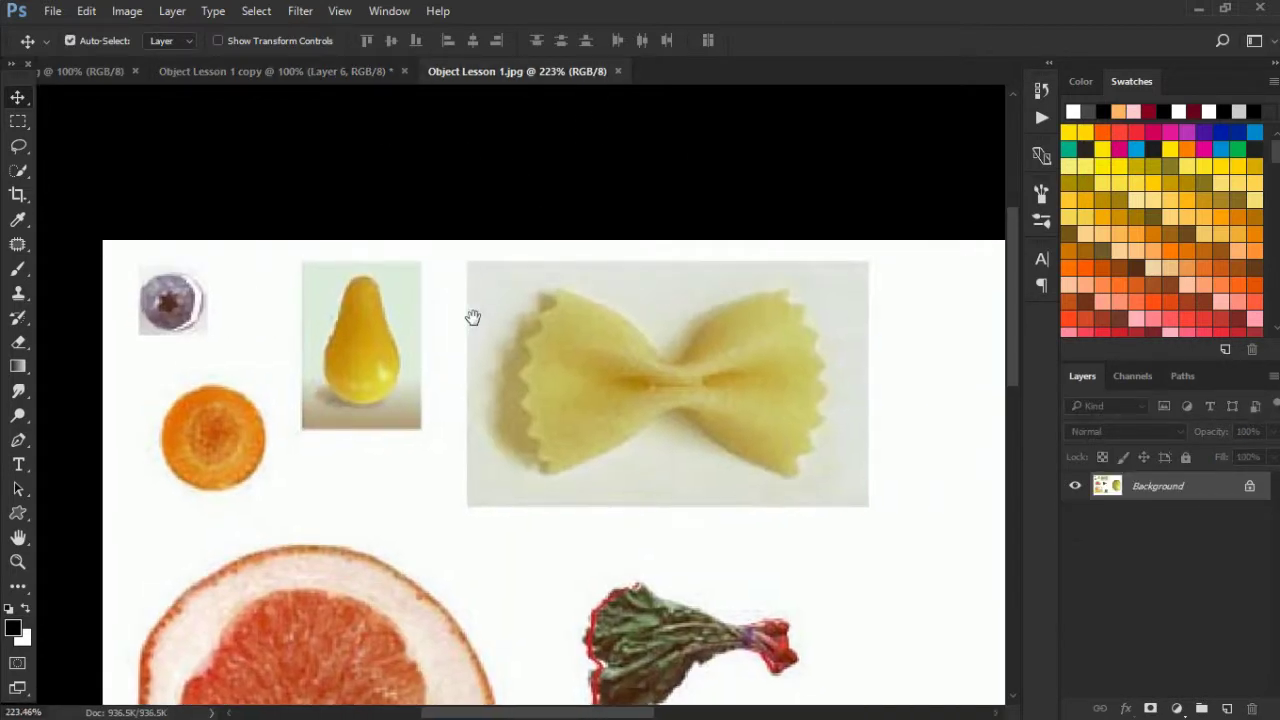
Step: Copy the yellow pear onto the melon as a nose
key("w")
left_click_drag(361, 339, 379, 352)
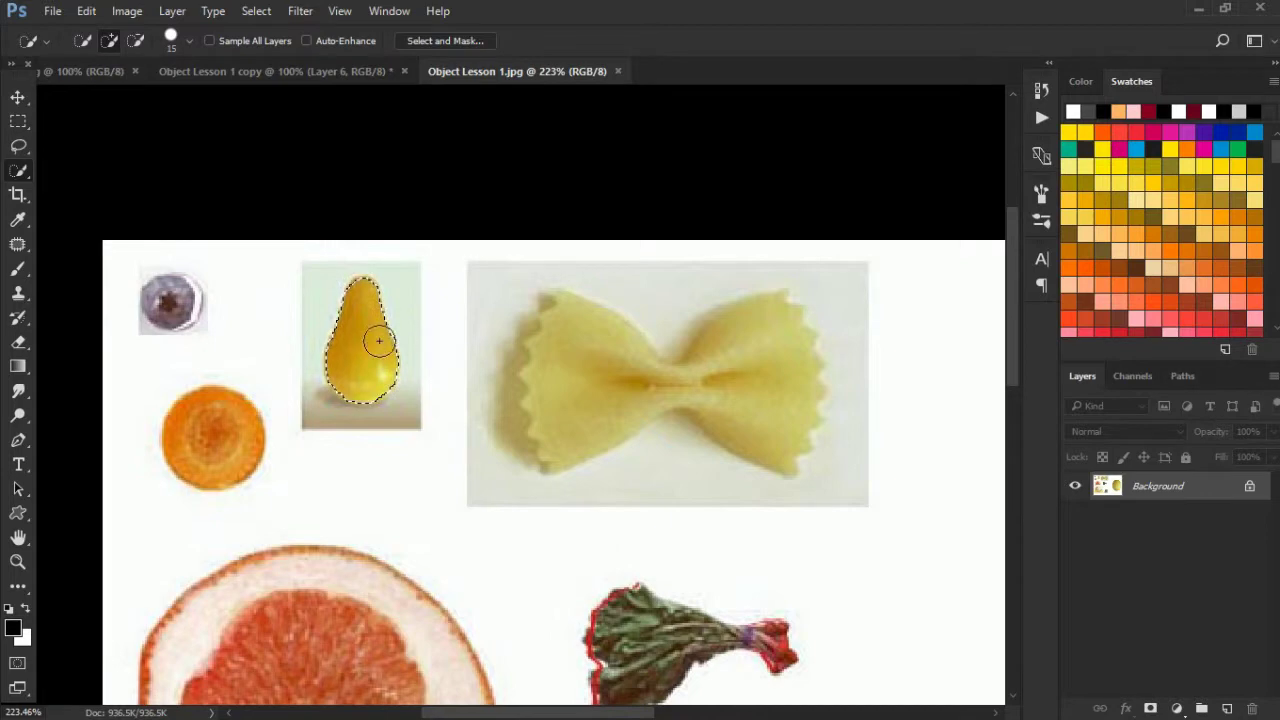
key("v")
mouse_move(371, 349)
left_mouse_down()
mouse_move(403, 137)
mouse_move(520, 365)
left_mouse_up()
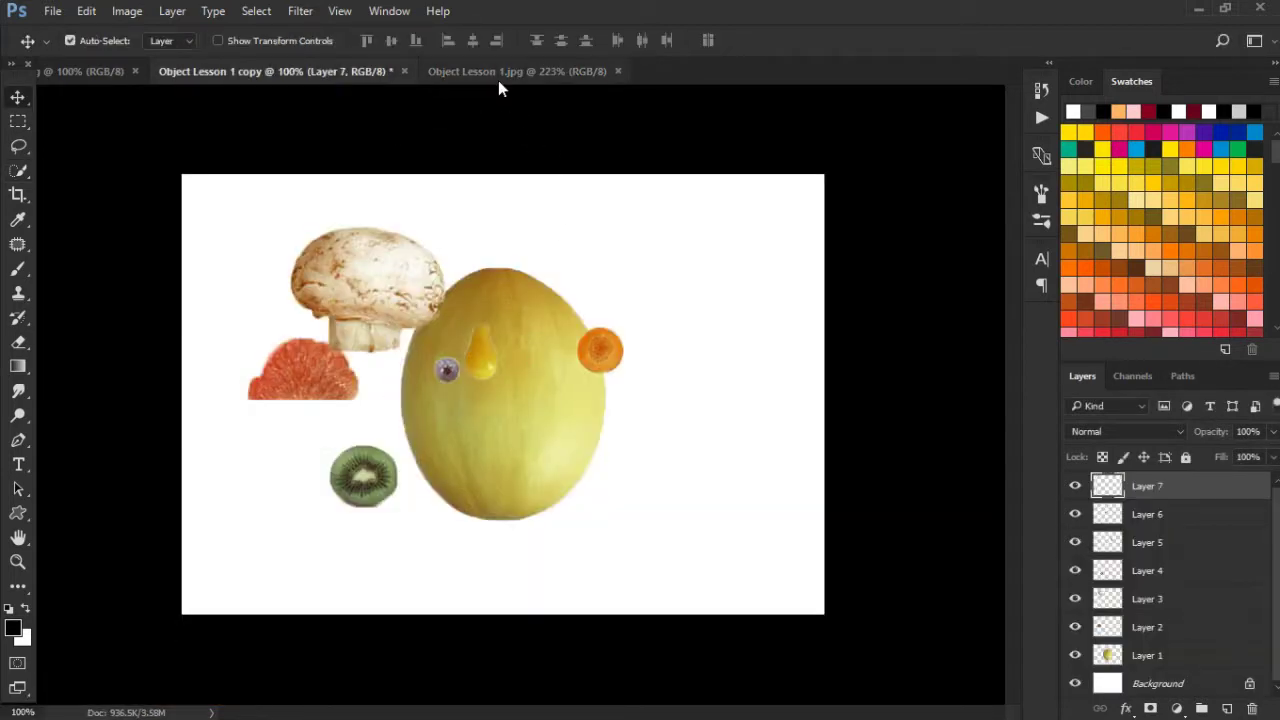
left_click(498, 80)
Step: Copy the bow-tie pasta into the face composition
left_click_drag(674, 403, 466, 366)
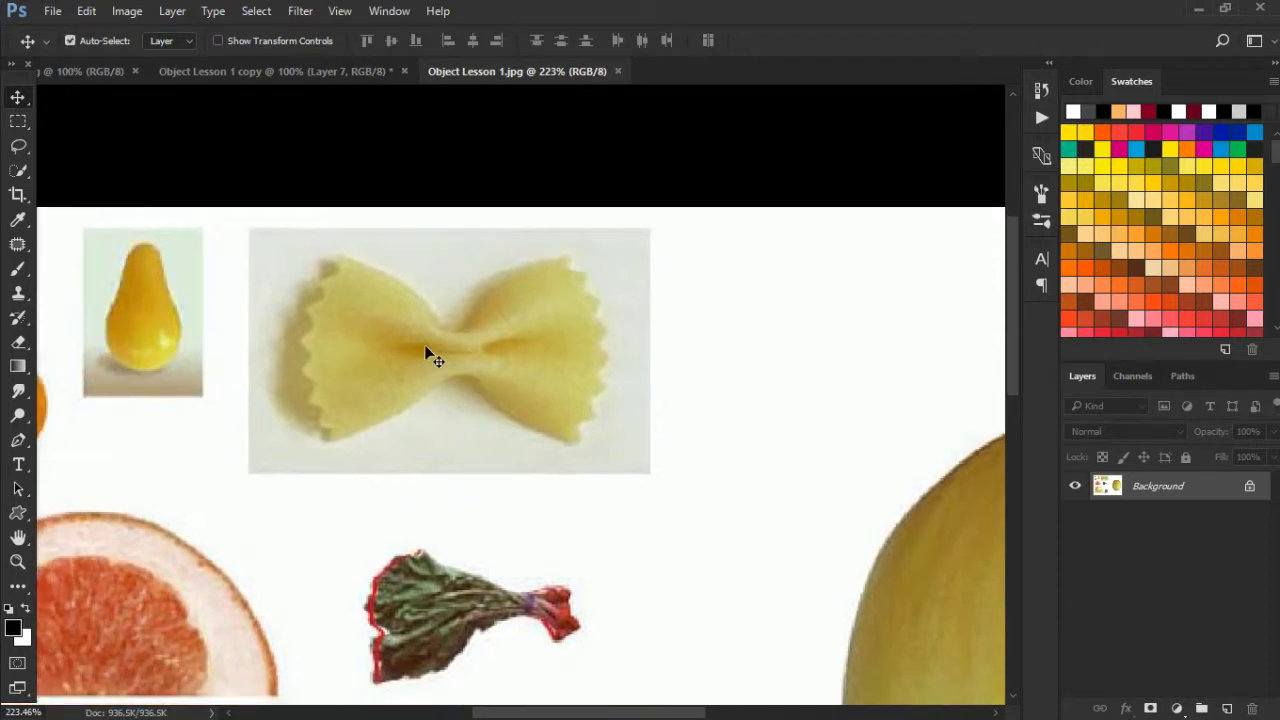
left_click_drag(429, 352, 449, 384)
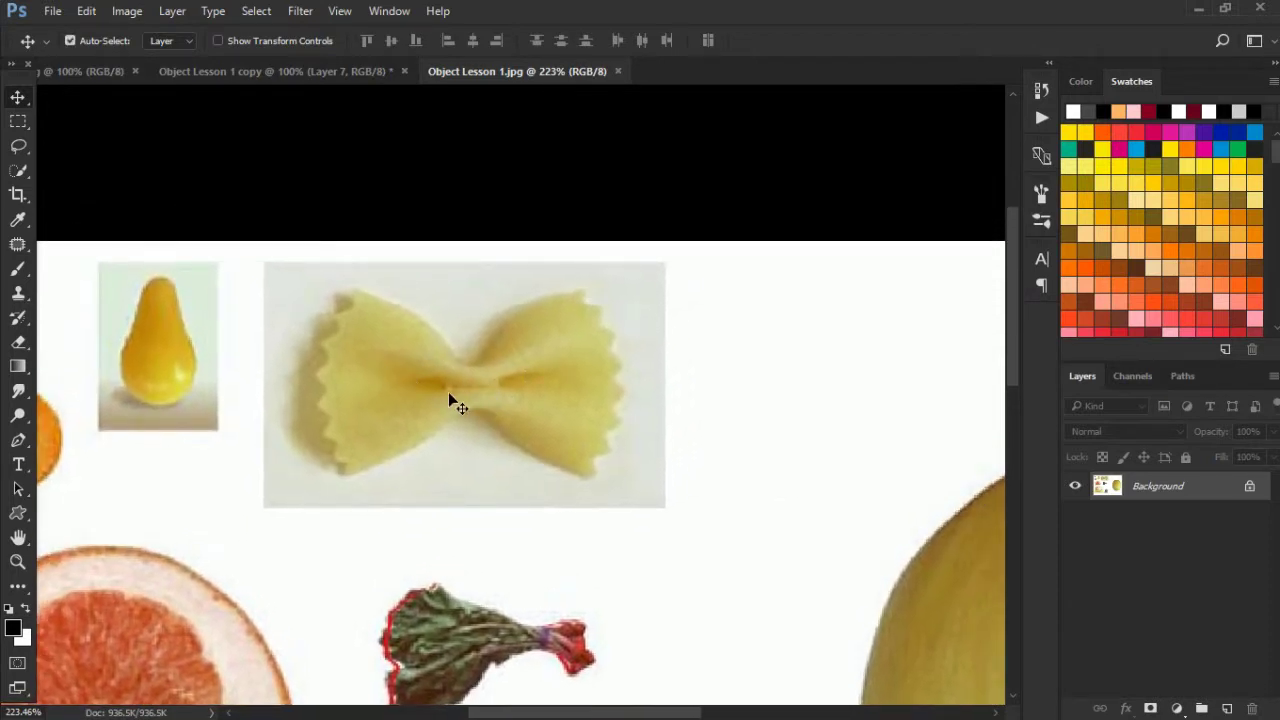
key("w")
mouse_move(391, 383)
left_mouse_down()
mouse_move(534, 371)
mouse_move(527, 382)
left_mouse_up()
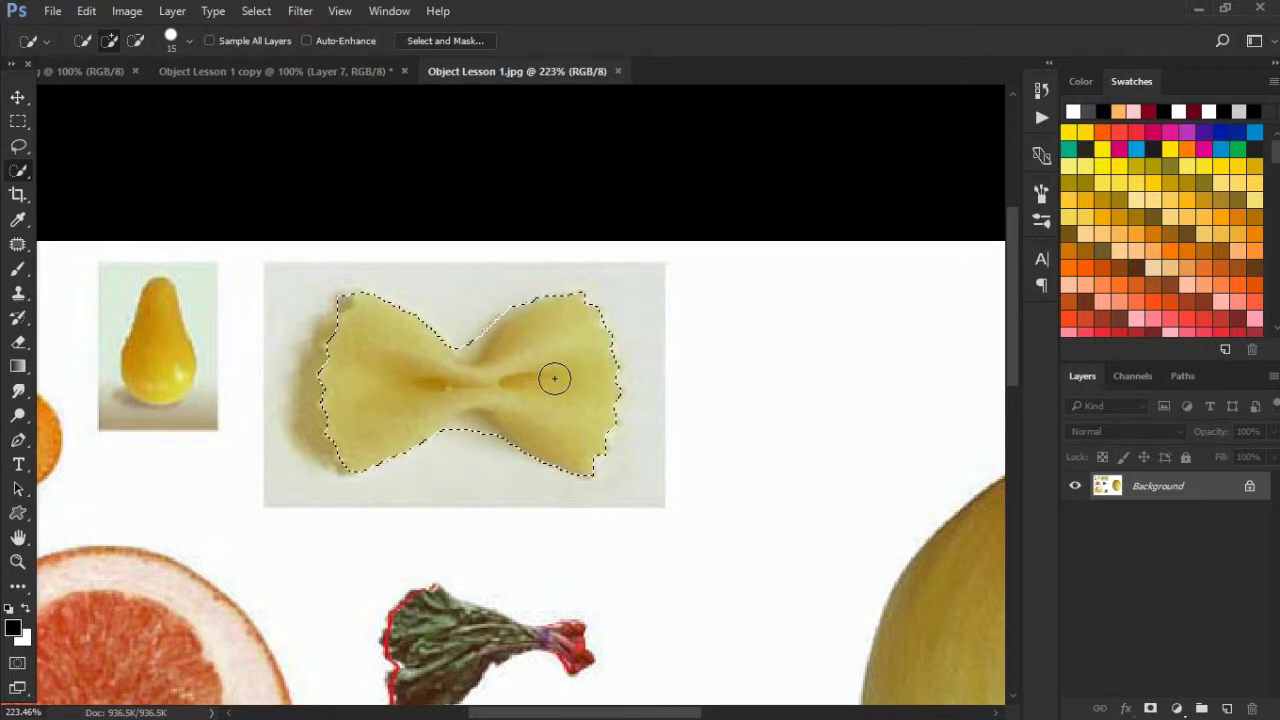
key("v")
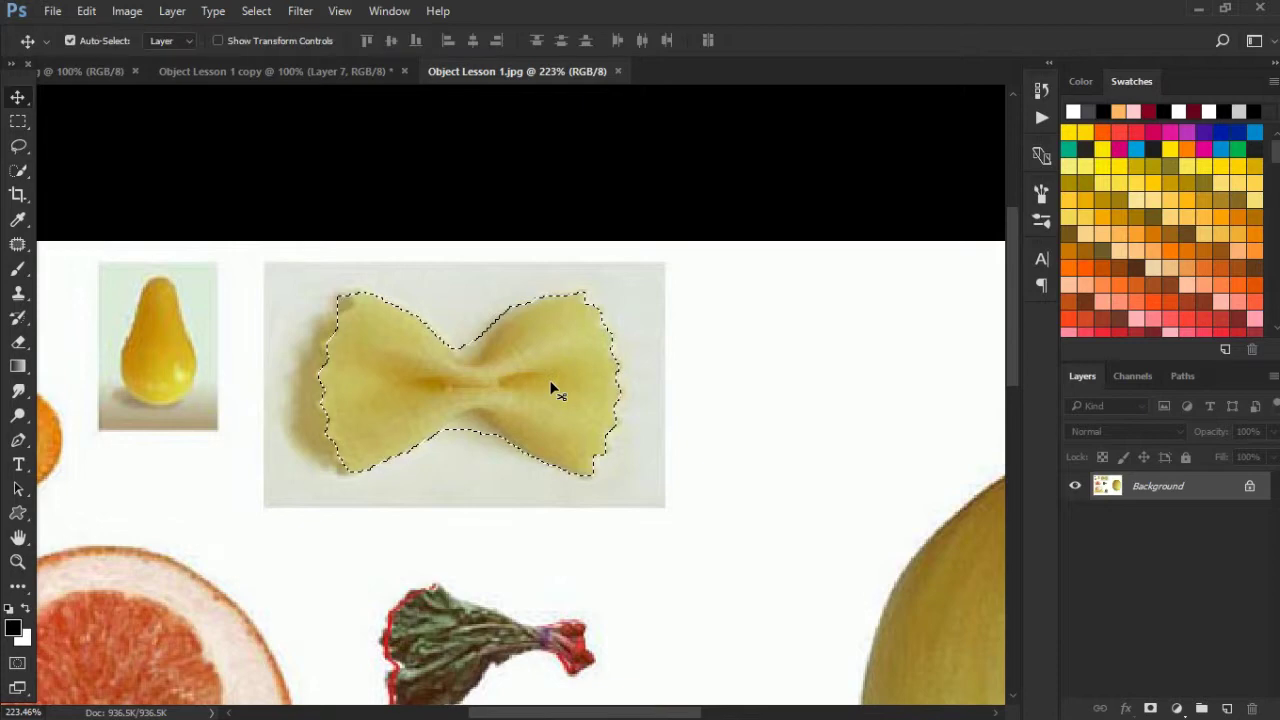
mouse_move(546, 386)
left_mouse_down()
mouse_move(323, 85)
mouse_move(631, 409)
left_mouse_up()
left_click(507, 75)
Step: Copy the radicchio leaf onto the melon as an eyebrow
scroll(676, 390, "down", 4)
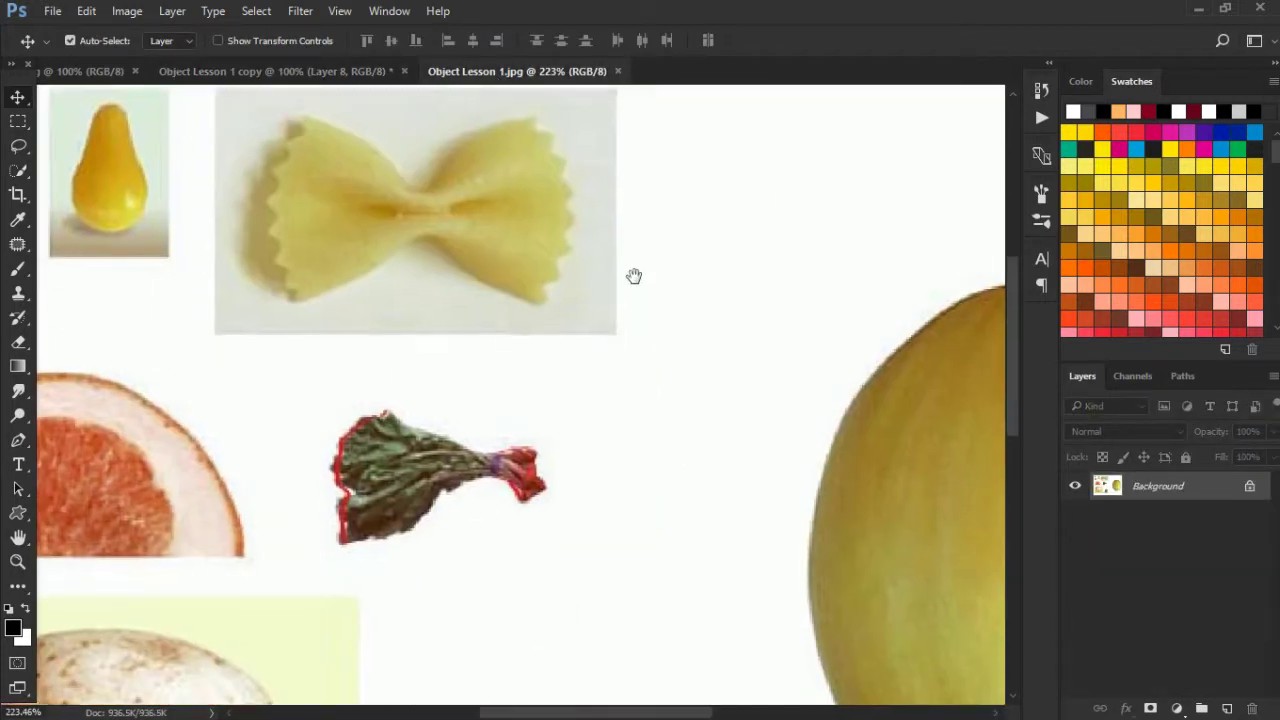
scroll(634, 274, "down", 1)
key("ctrl+d")
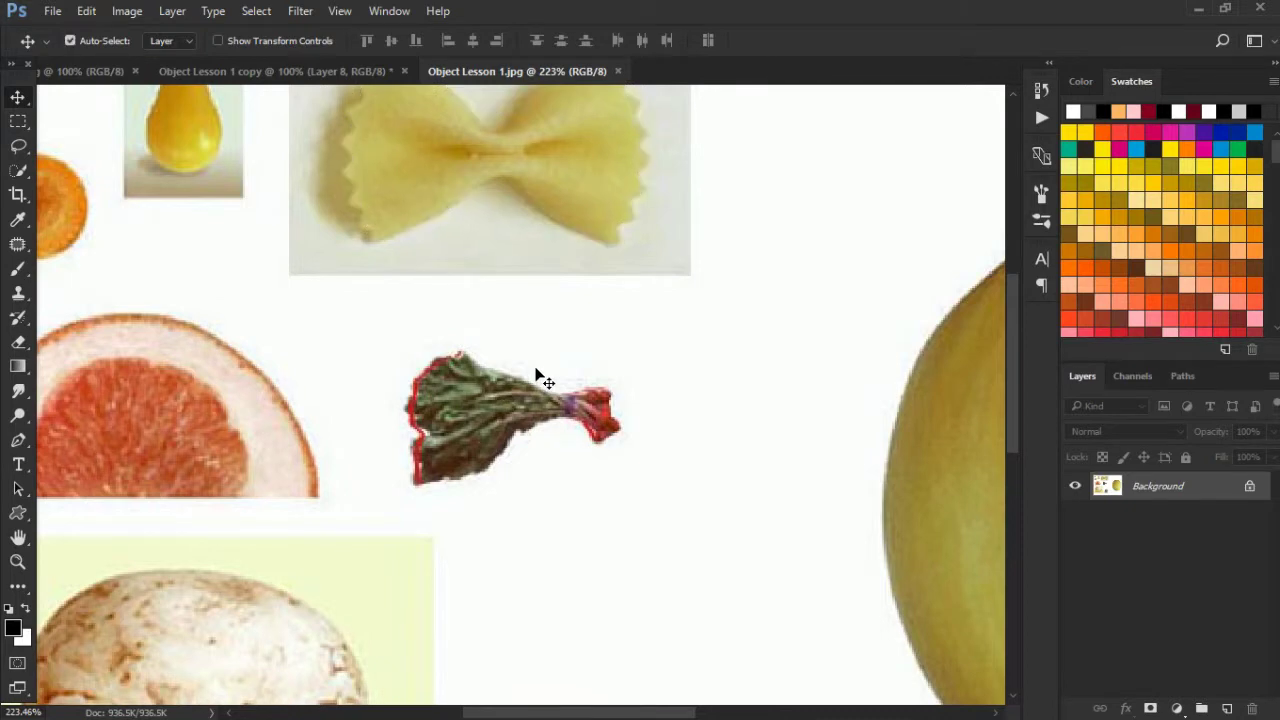
key("w")
mouse_move(490, 404)
left_mouse_down()
mouse_move(483, 415)
mouse_move(517, 405)
mouse_move(327, 38)
left_mouse_up()
key("v")
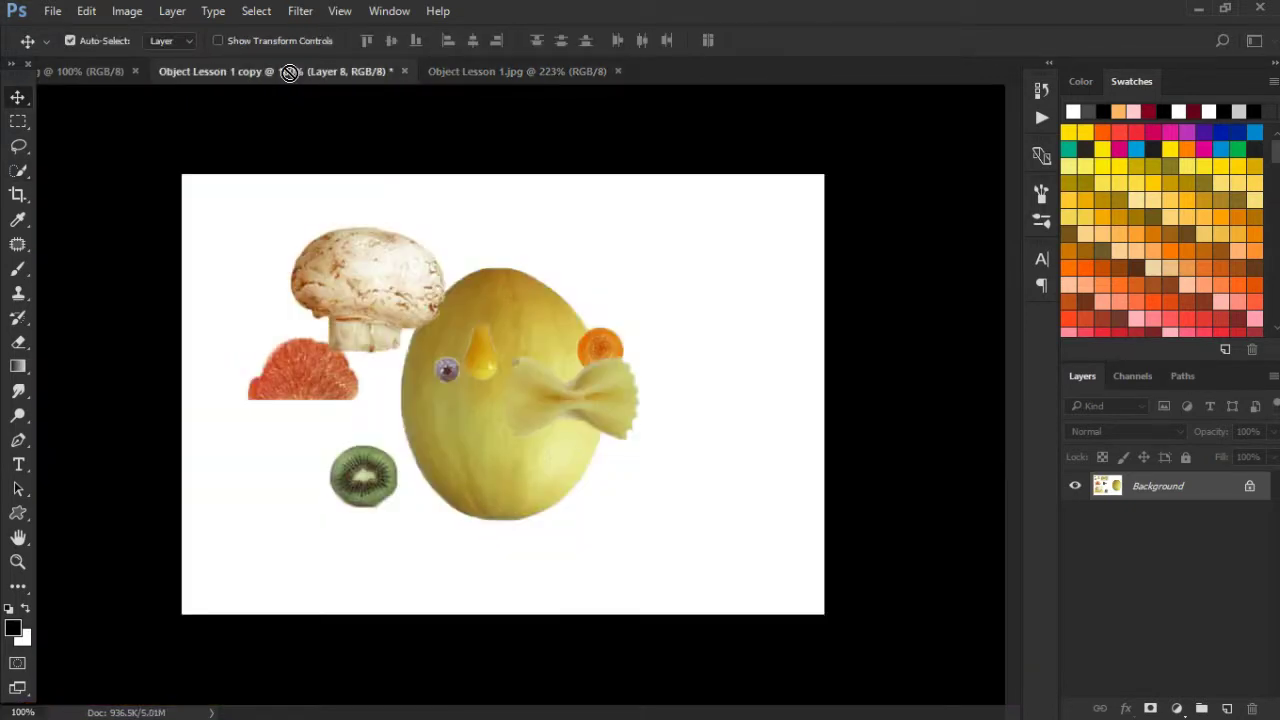
left_click_drag(289, 78, 580, 275)
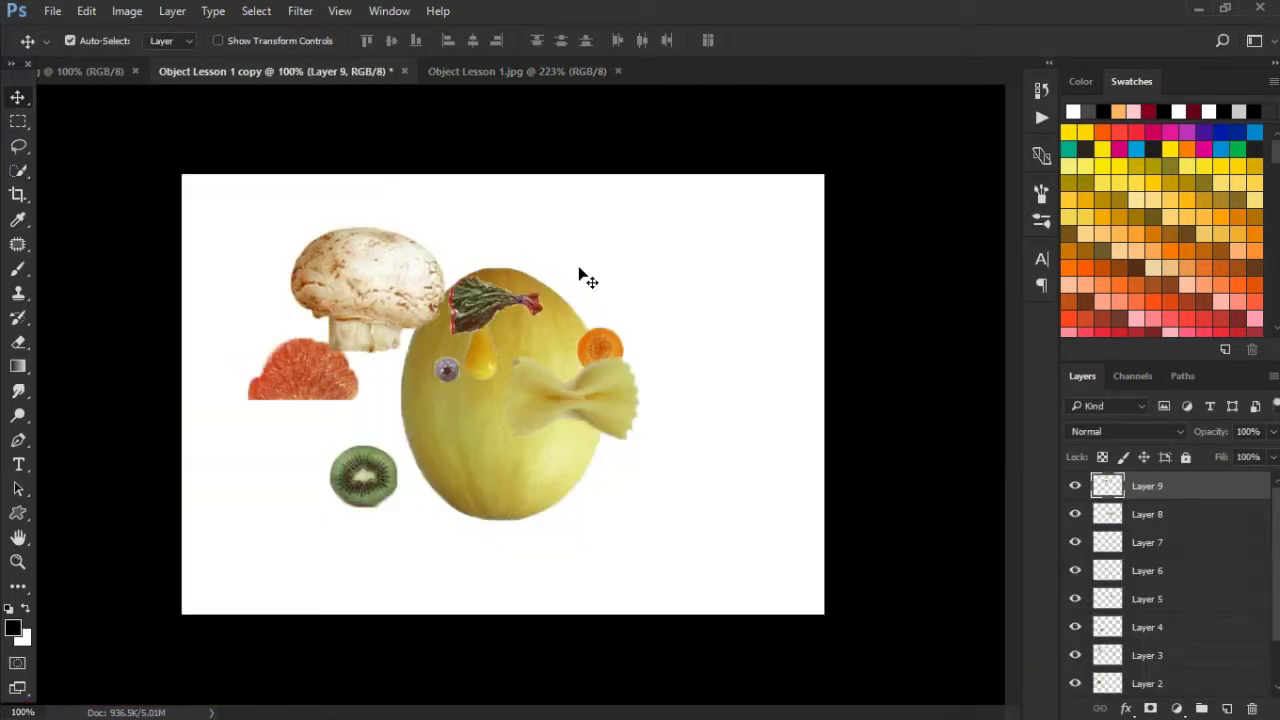
left_click(543, 71)
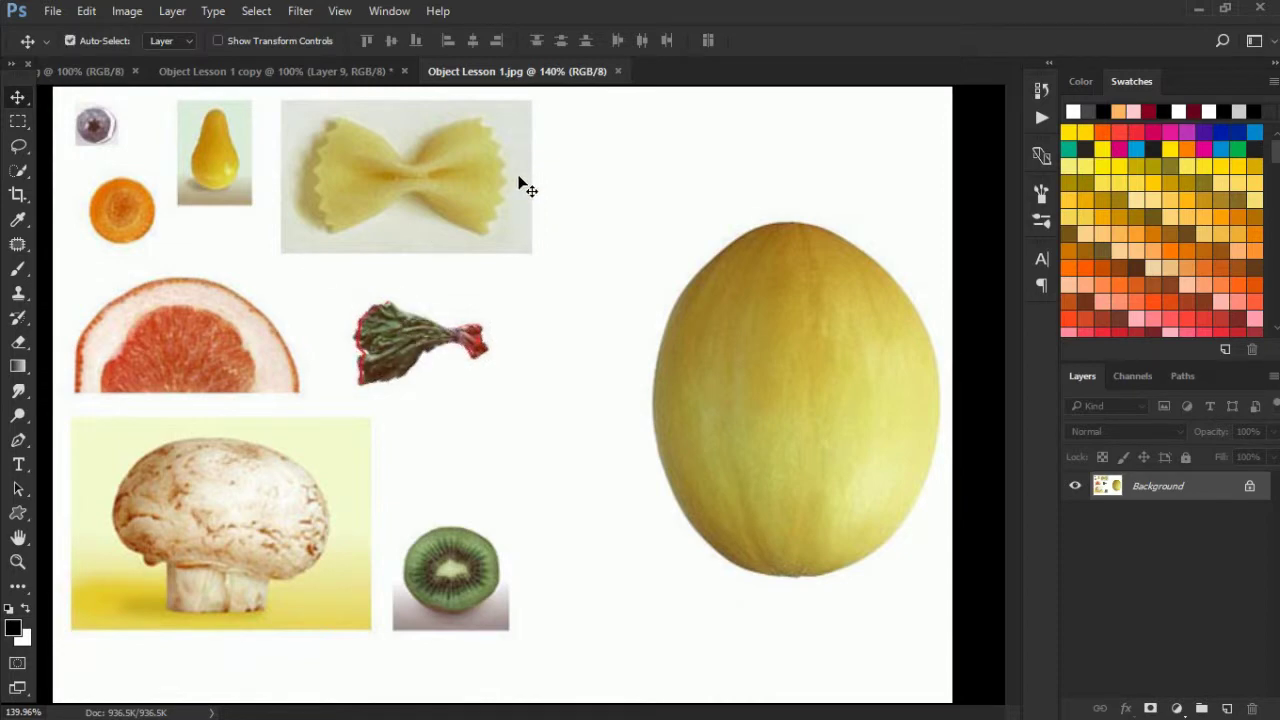
Step: Move the mushroom onto the melon's top and reposition the melon under the features
left_click(338, 73)
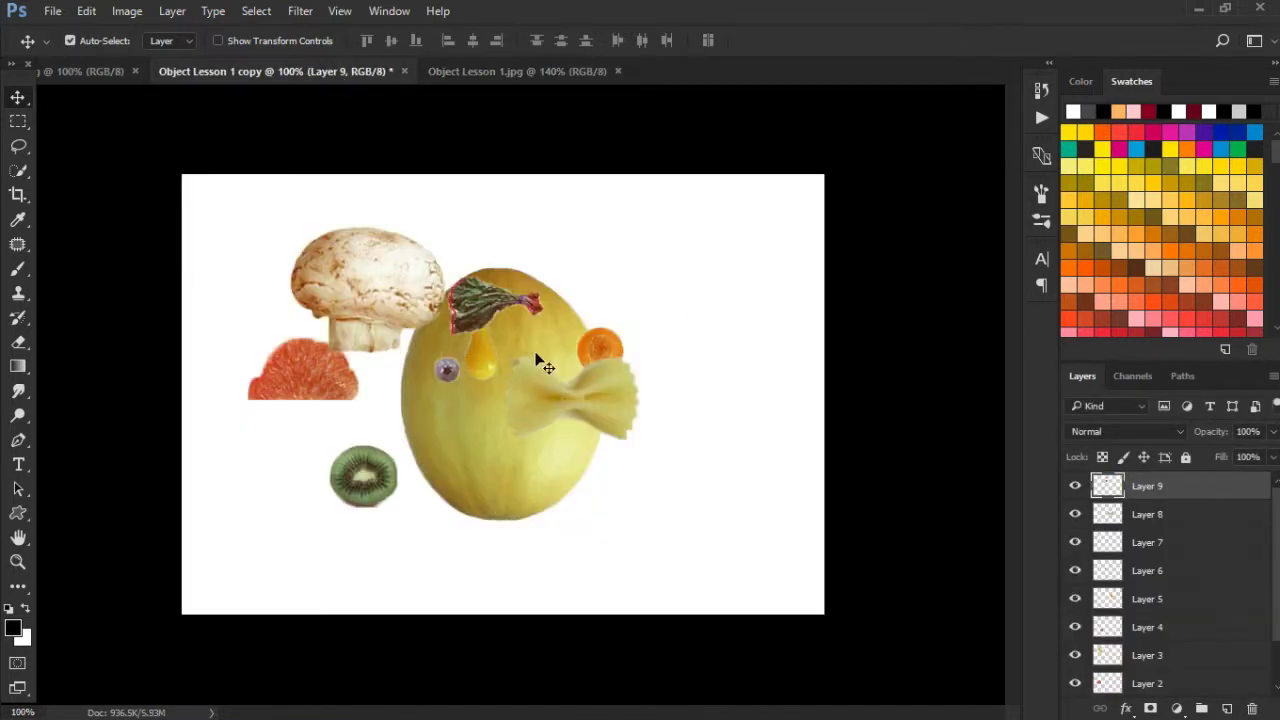
right_click(588, 379)
left_click(524, 400)
right_click(378, 279)
left_click(385, 287)
left_click_drag(375, 287, 437, 262)
mouse_move(523, 480)
left_mouse_down()
mouse_move(708, 439)
mouse_move(661, 467)
left_mouse_up()
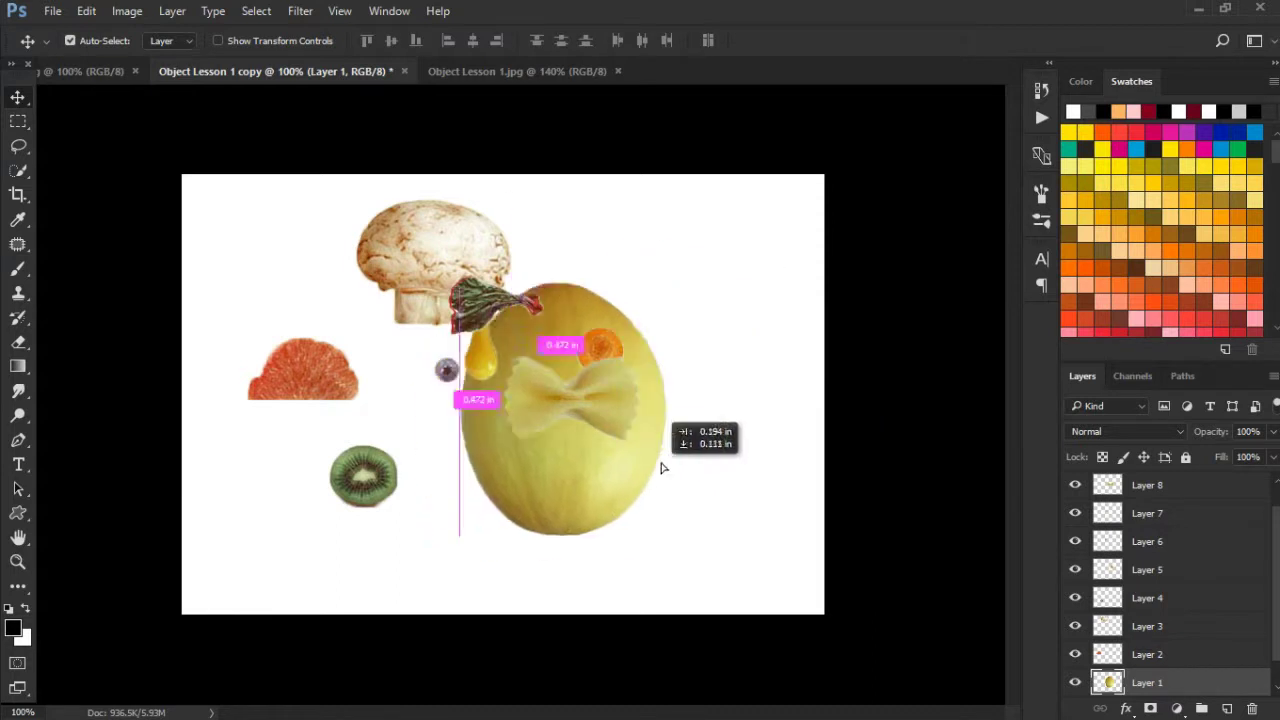
mouse_move(661, 467)
left_mouse_down()
mouse_move(533, 483)
mouse_move(520, 457)
left_mouse_up()
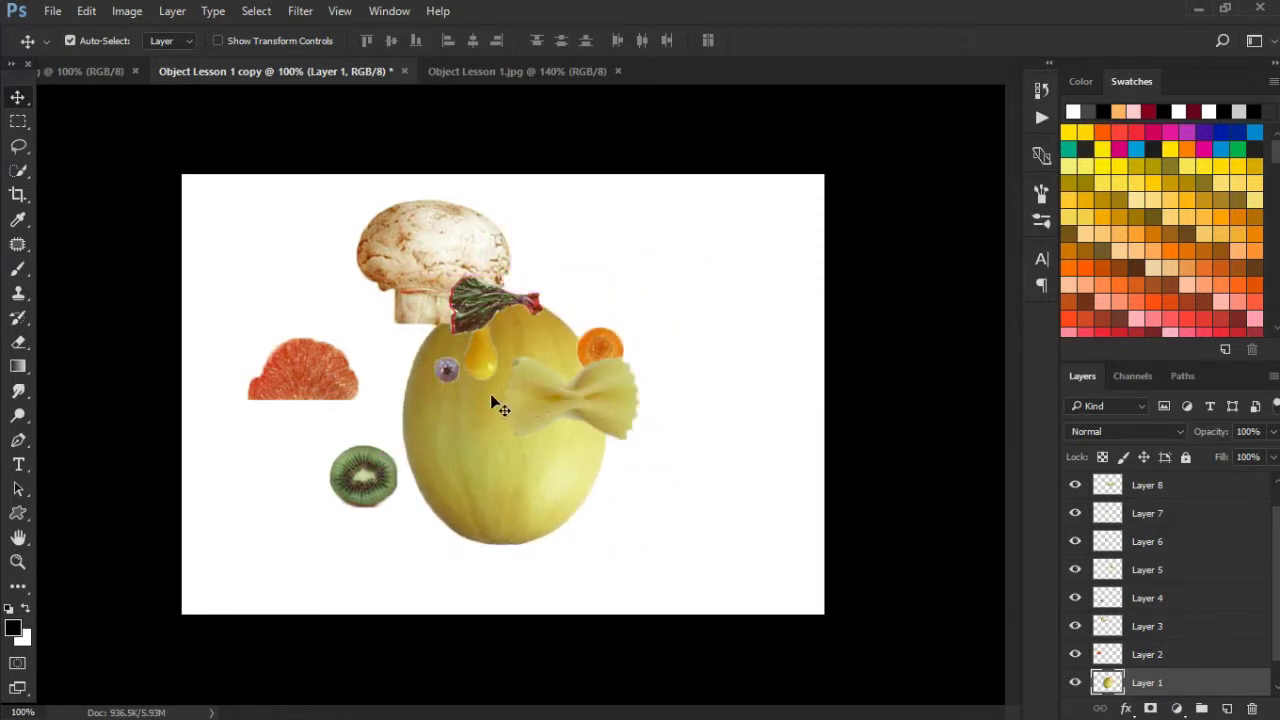
Step: Move the bow tie to the canvas edge and the carrot slice to the lower right
right_click(582, 400)
left_click(615, 412)
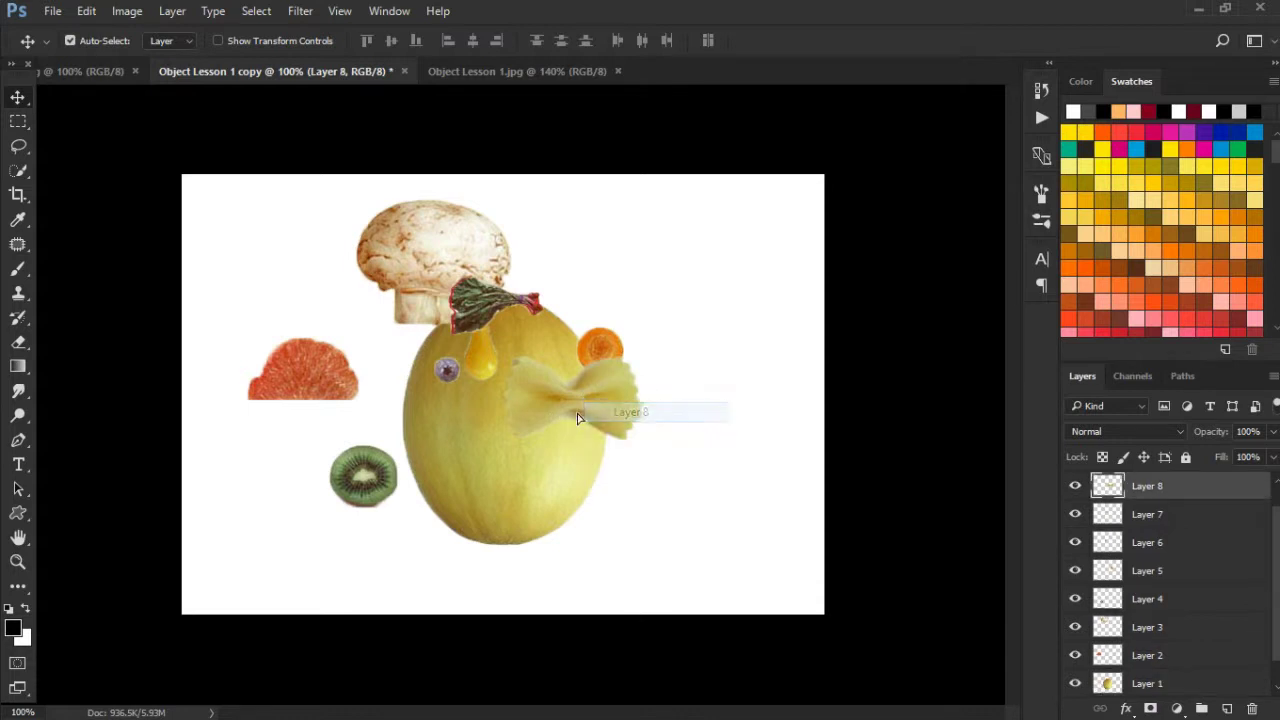
left_click_drag(580, 415, 799, 385)
right_click(605, 360)
left_click(606, 365)
left_click_drag(606, 365, 696, 469)
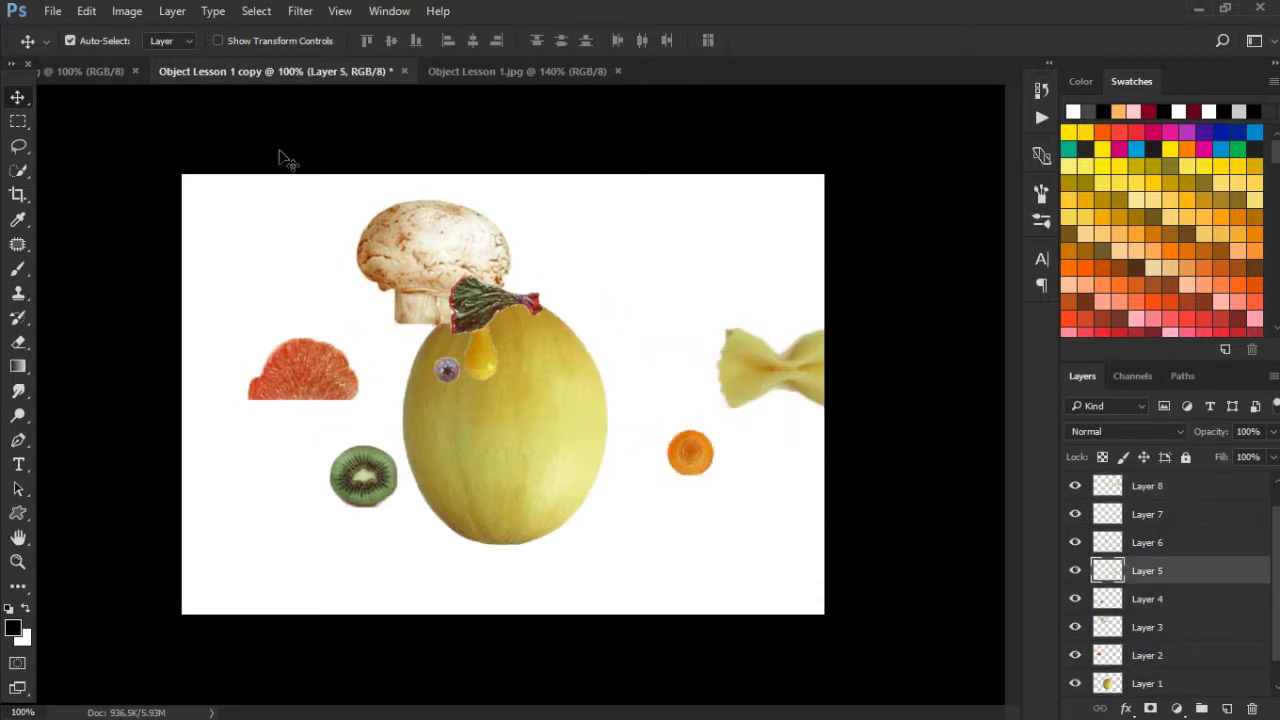
Step: Check the reference face, then shift the leaf up and to the right
left_click(95, 67)
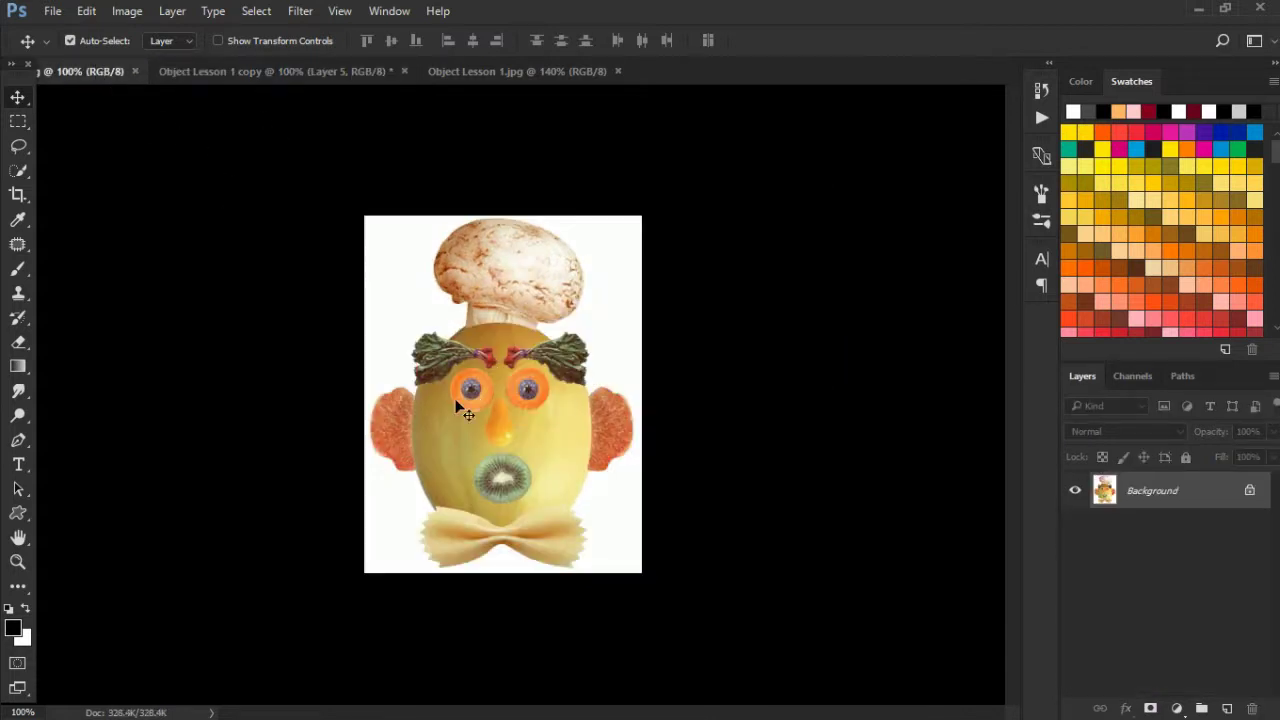
left_click(539, 75)
left_click(370, 73)
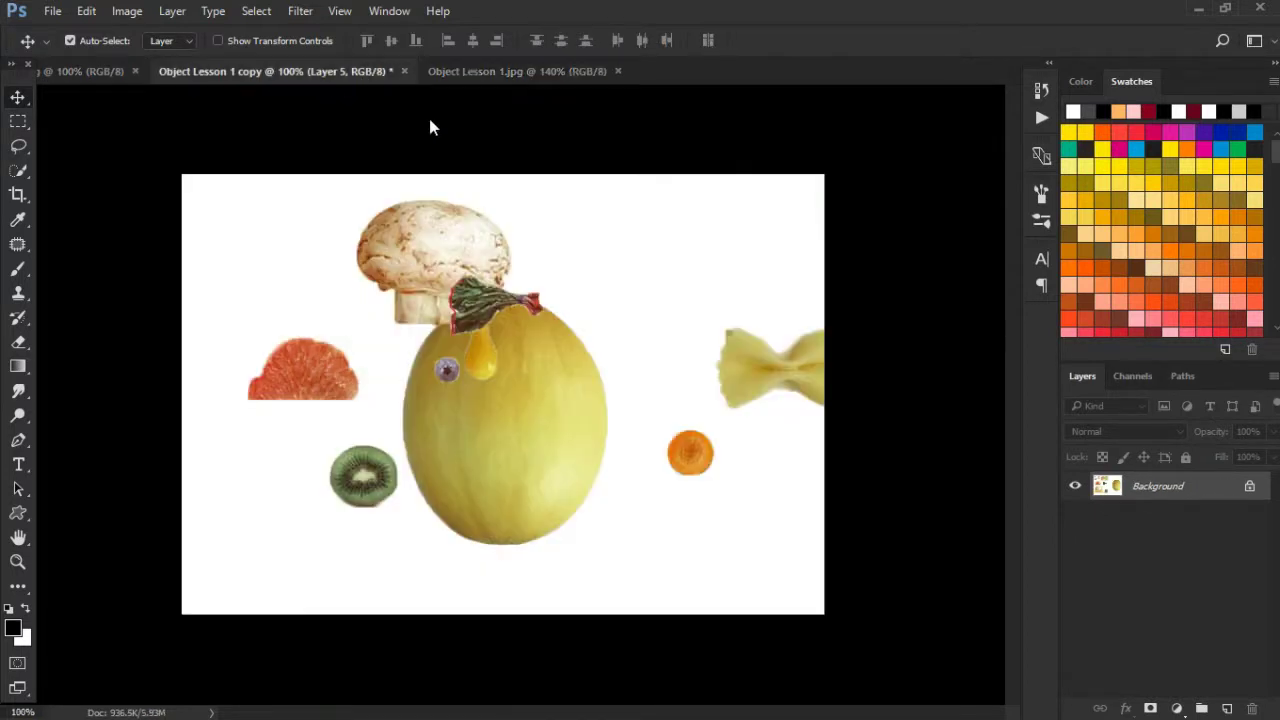
right_click(487, 313)
left_click(503, 317)
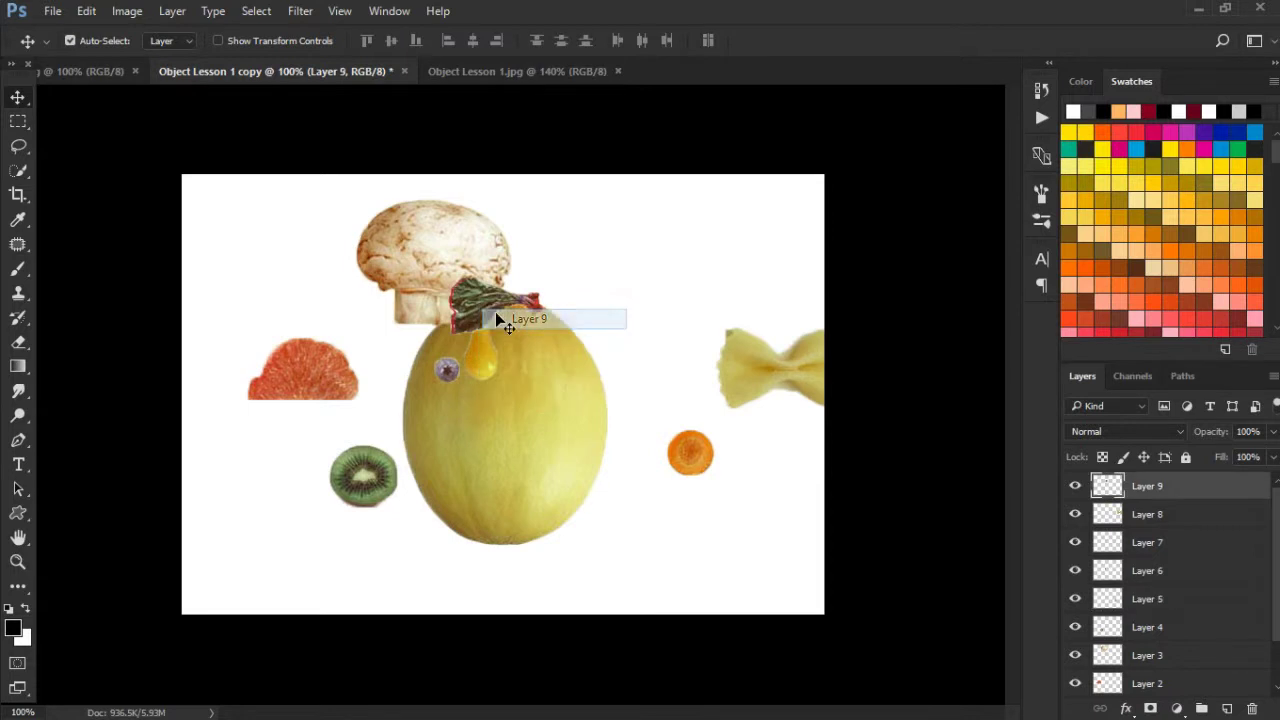
left_click_drag(503, 317, 641, 274)
Step: Place the bow tie below the melon and zoom in on it
right_click(760, 388)
left_click(772, 391)
left_click_drag(768, 372, 480, 551)
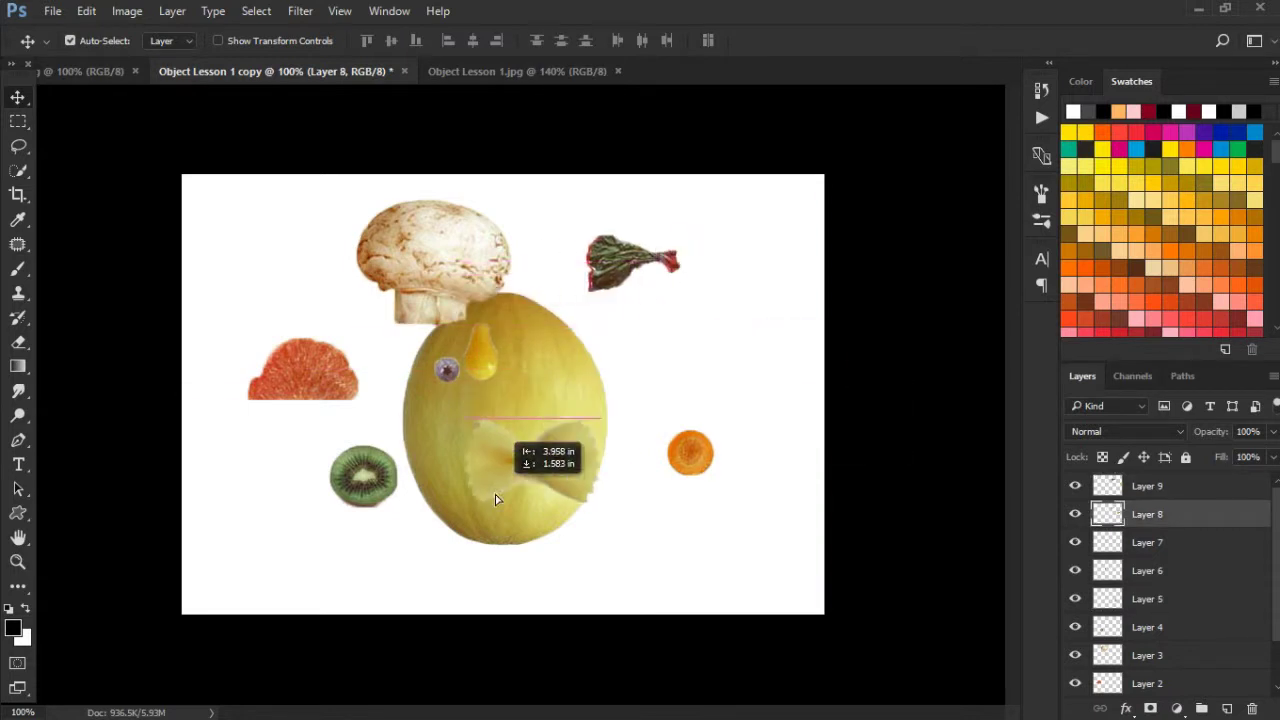
key("z")
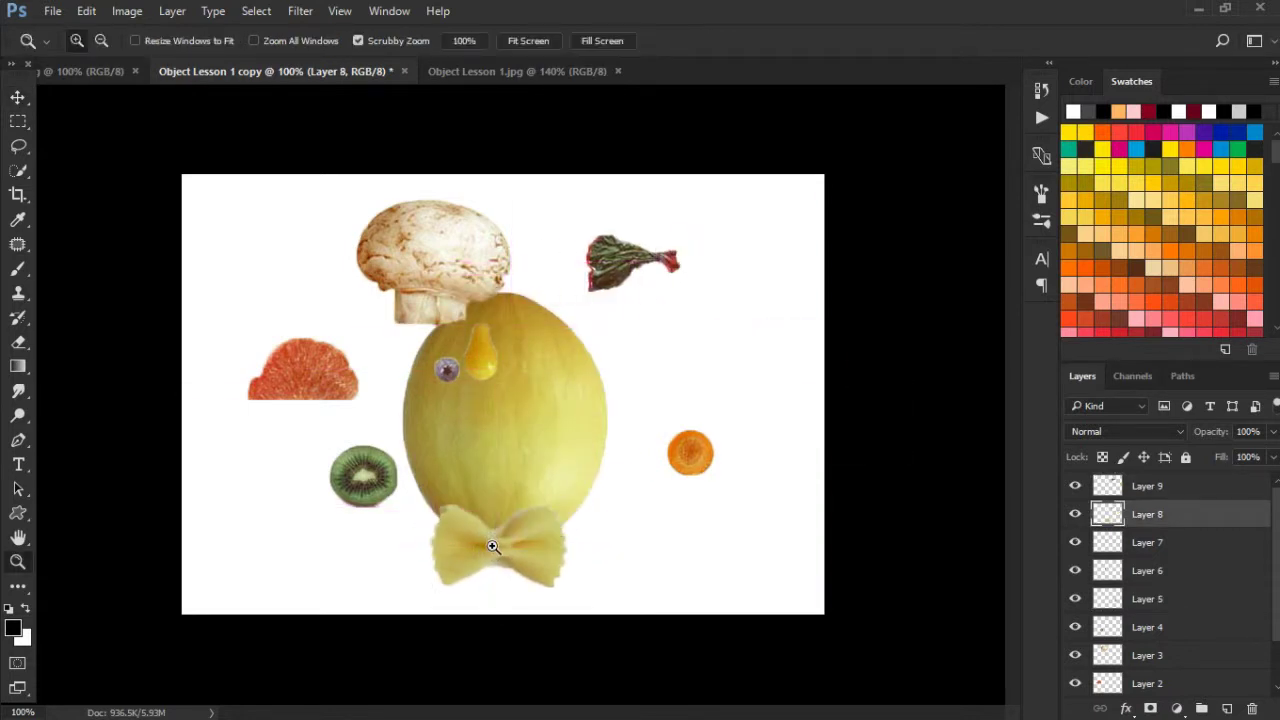
mouse_move(466, 540)
left_mouse_down()
mouse_move(629, 557)
mouse_move(539, 507)
left_mouse_up()
Step: Draw a Pen path with a curved point below the bow tie and make it a selection
key("v")
key("p")
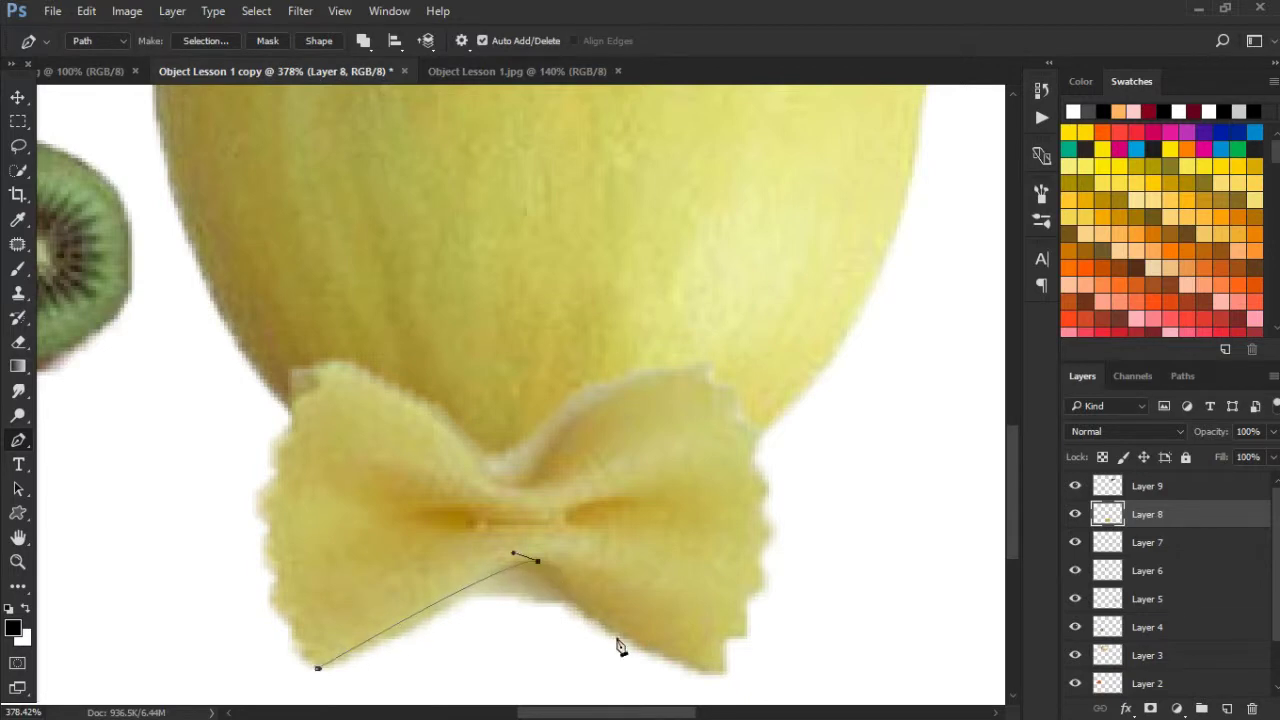
left_click_drag(617, 641, 609, 531)
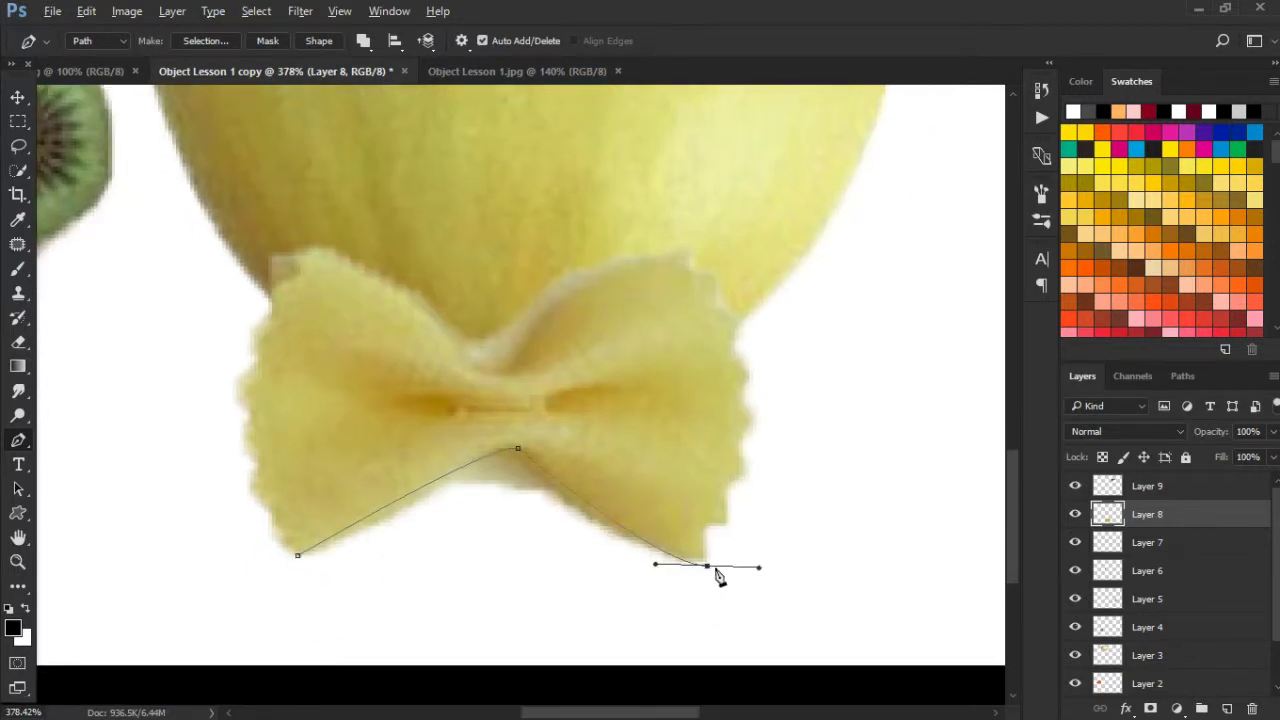
left_click_drag(340, 594, 330, 578)
right_click(418, 552)
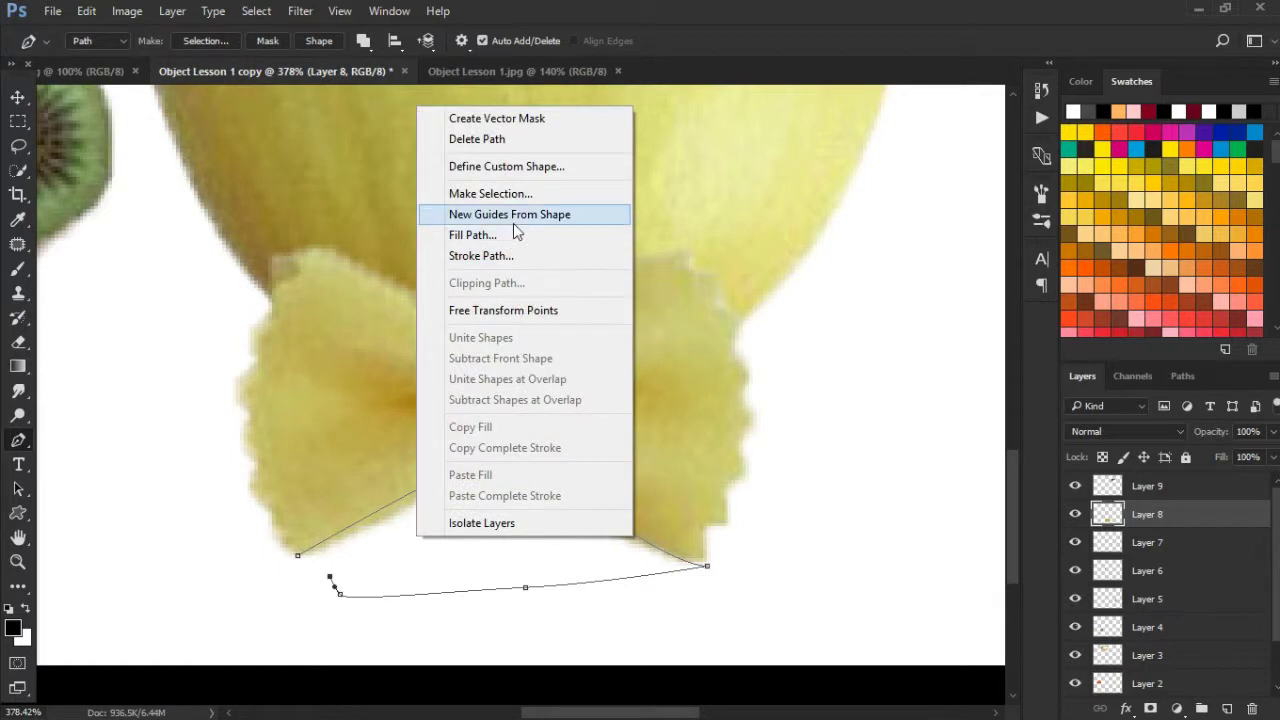
left_click(520, 194)
key("Return")
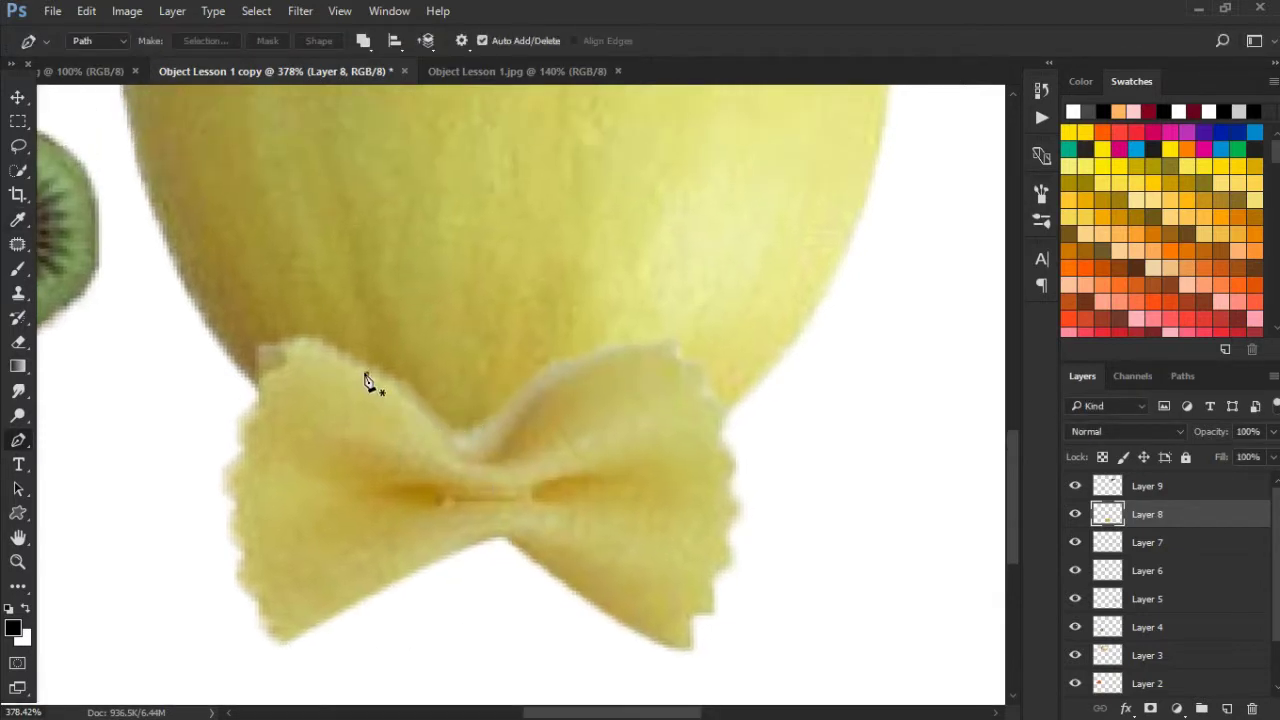
Step: Trace the bow tie's top as a selection and delete it so the melon shows above
left_click(368, 374)
left_click_drag(418, 416, 428, 426)
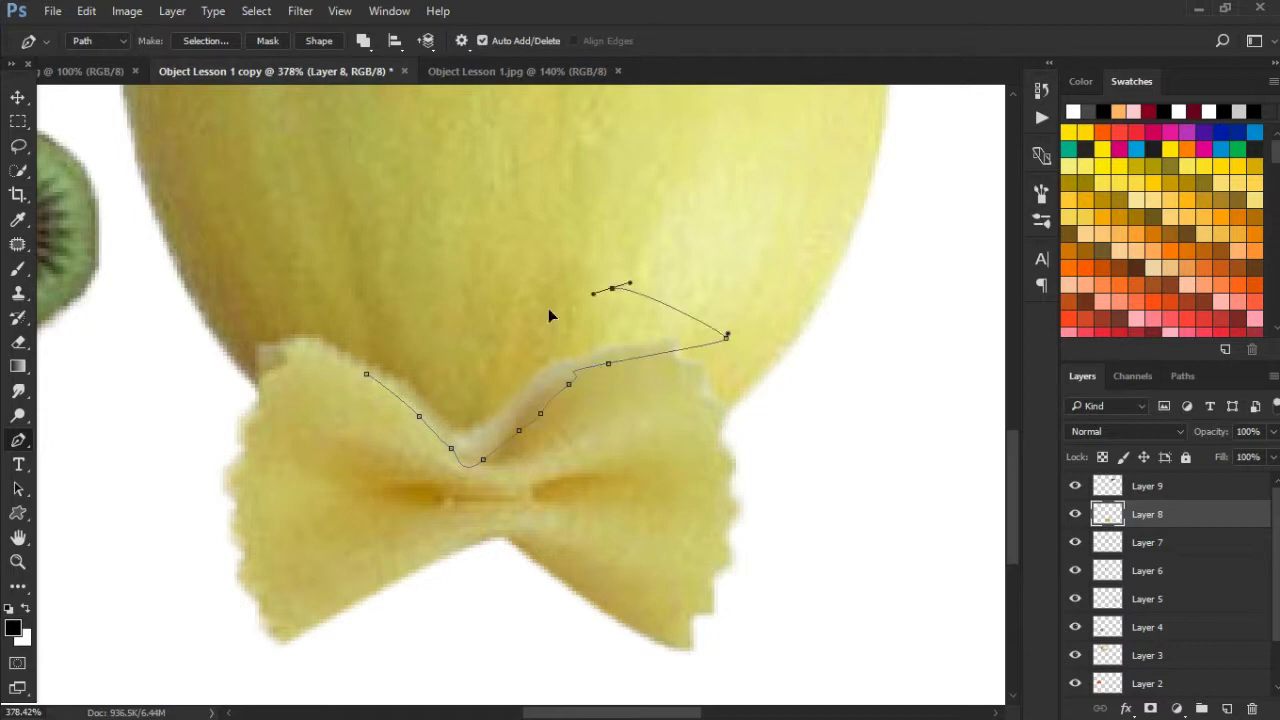
key("ctrl+Return")
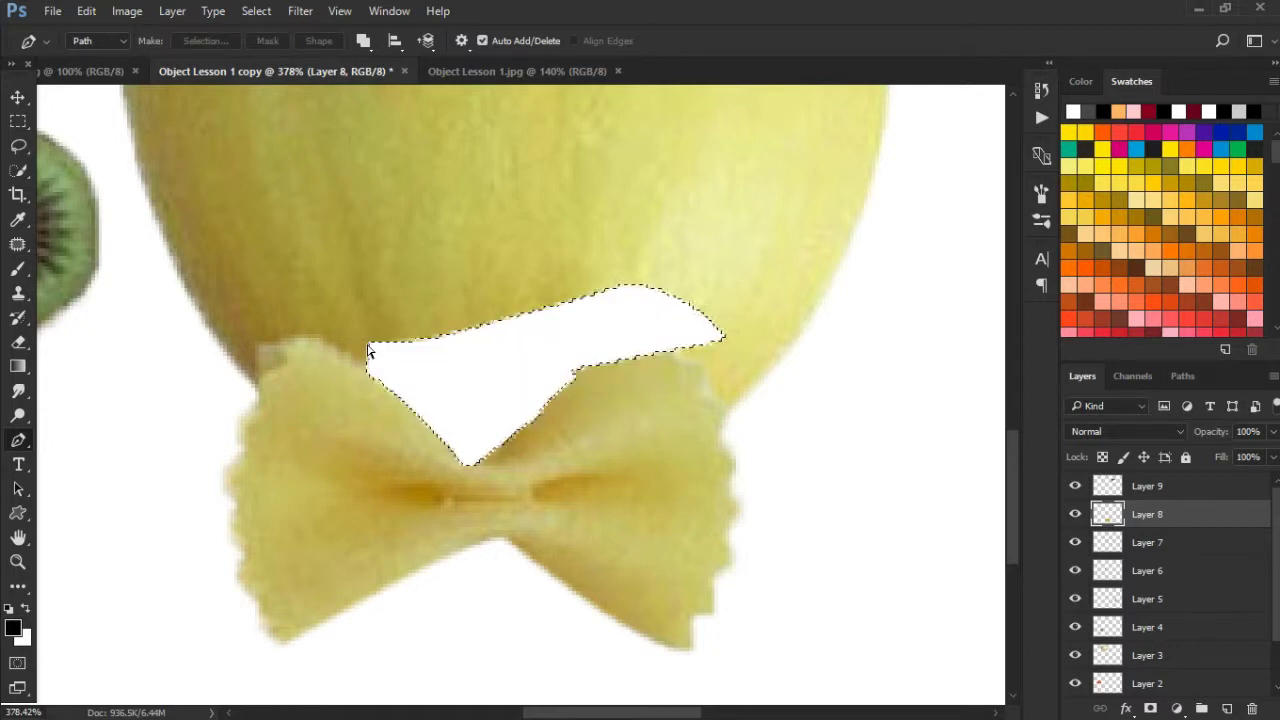
key("Delete")
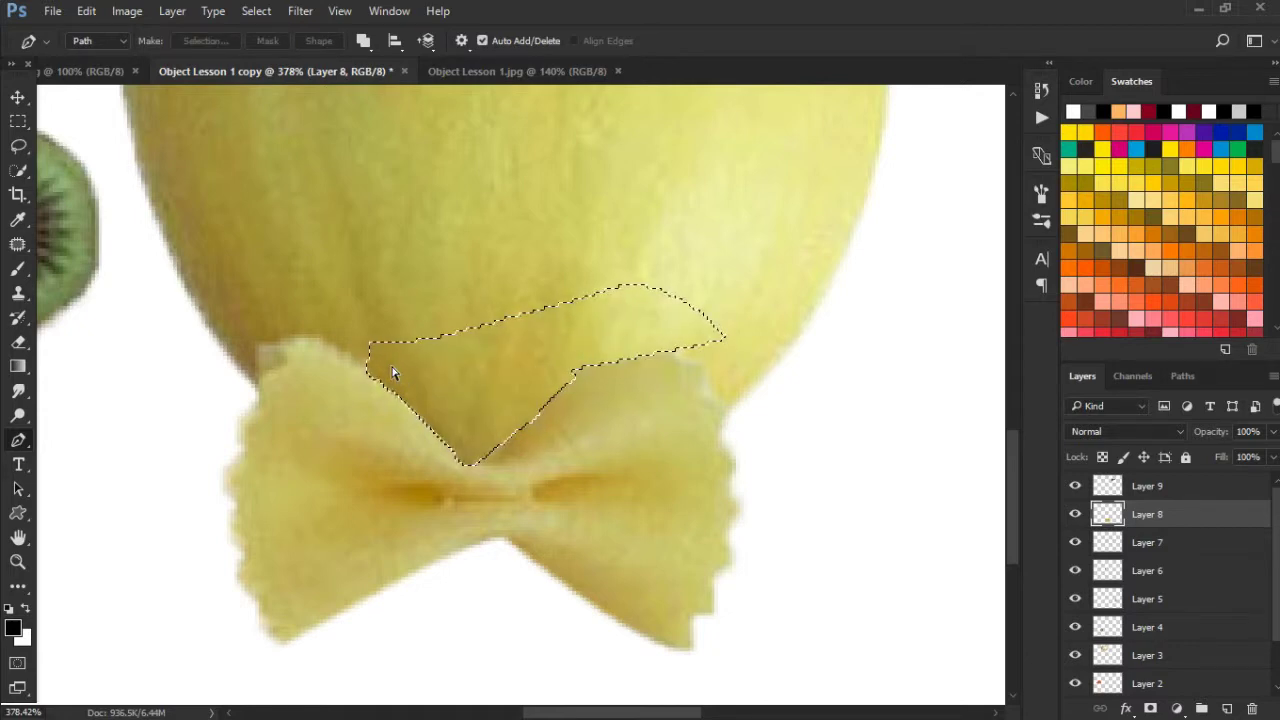
key("v")
key("ctrl+d")
Step: Free Transform the bow tie to about 135% wider and slightly shorter, then fit the image
key("z")
mouse_move(674, 480)
left_mouse_down()
mouse_move(662, 523)
mouse_move(577, 533)
left_mouse_up()
key("v")
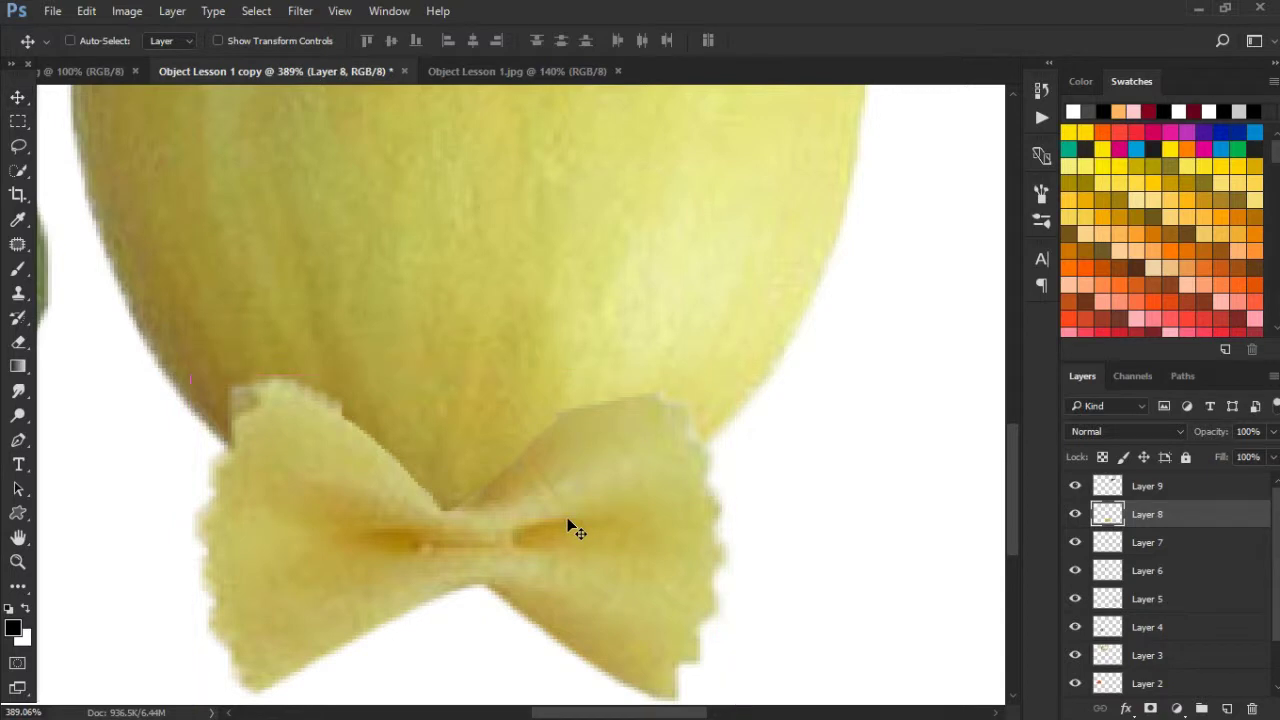
key("ctrl+t")
left_click_drag(733, 541, 827, 541)
left_click_drag(461, 376, 461, 383)
left_click(588, 478)
key("Return")
key("ctrl+0")
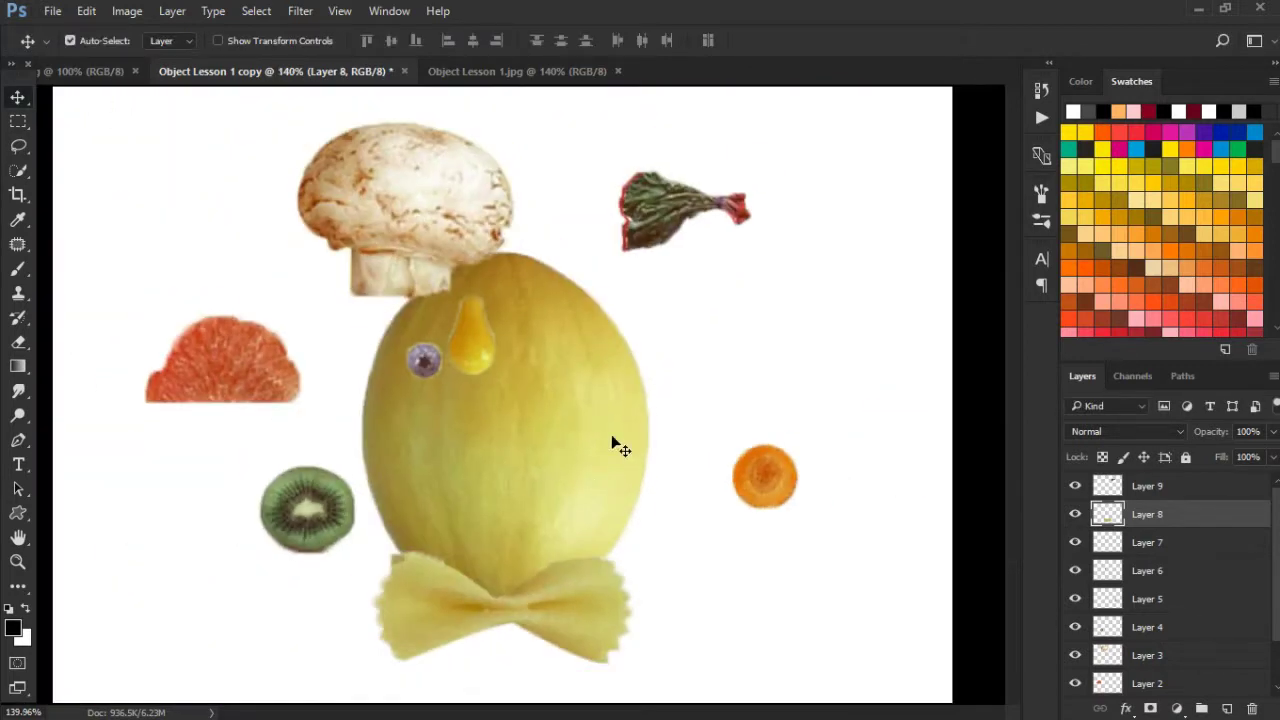
right_click(464, 336)
Step: Move the pear nose down the melon and enlarge it to about 127%
left_click(486, 349)
left_click_drag(474, 352, 516, 463)
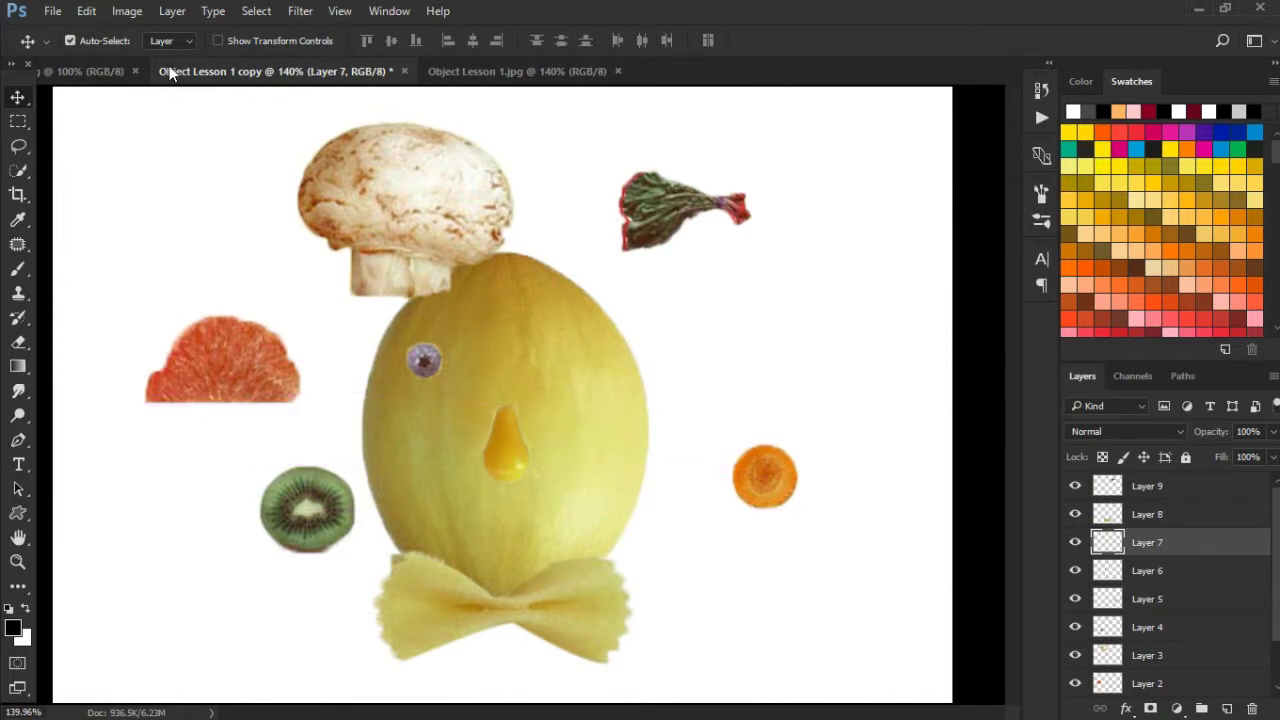
left_click(113, 71)
left_click(236, 80)
key("ctrl+t")
left_click_drag(532, 404, 539, 393)
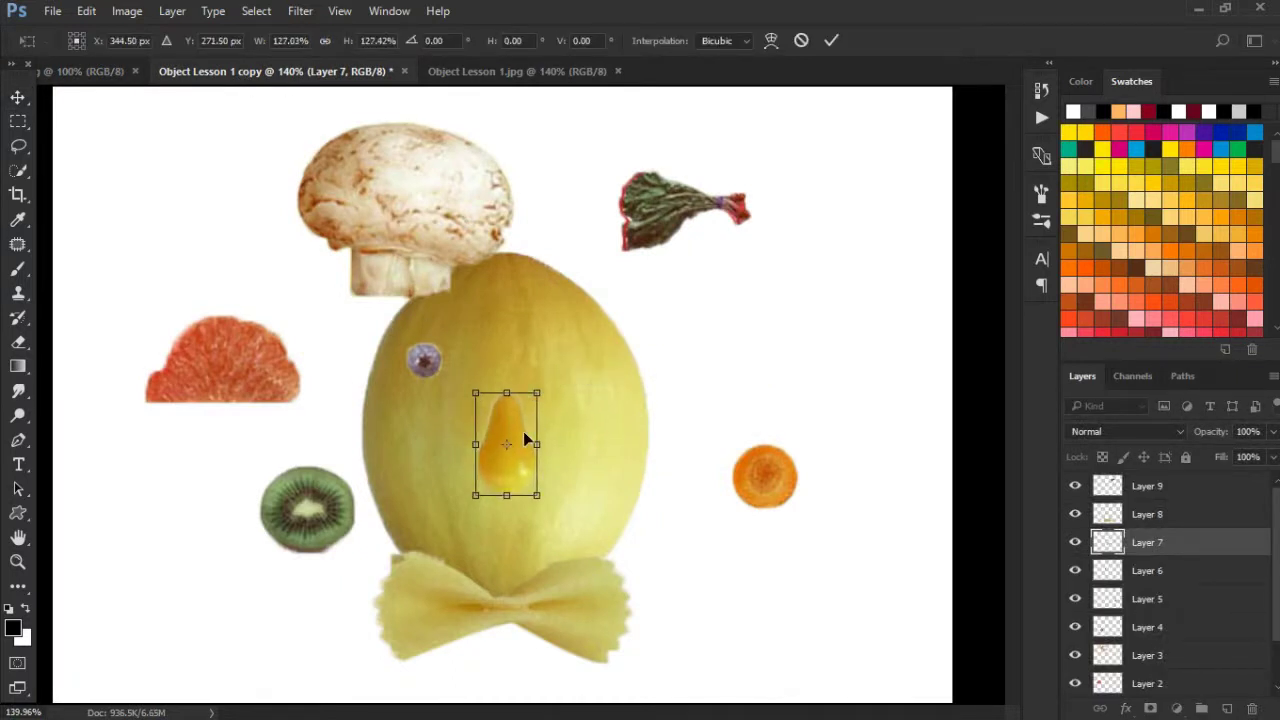
key("Return")
left_click_drag(525, 451, 526, 437)
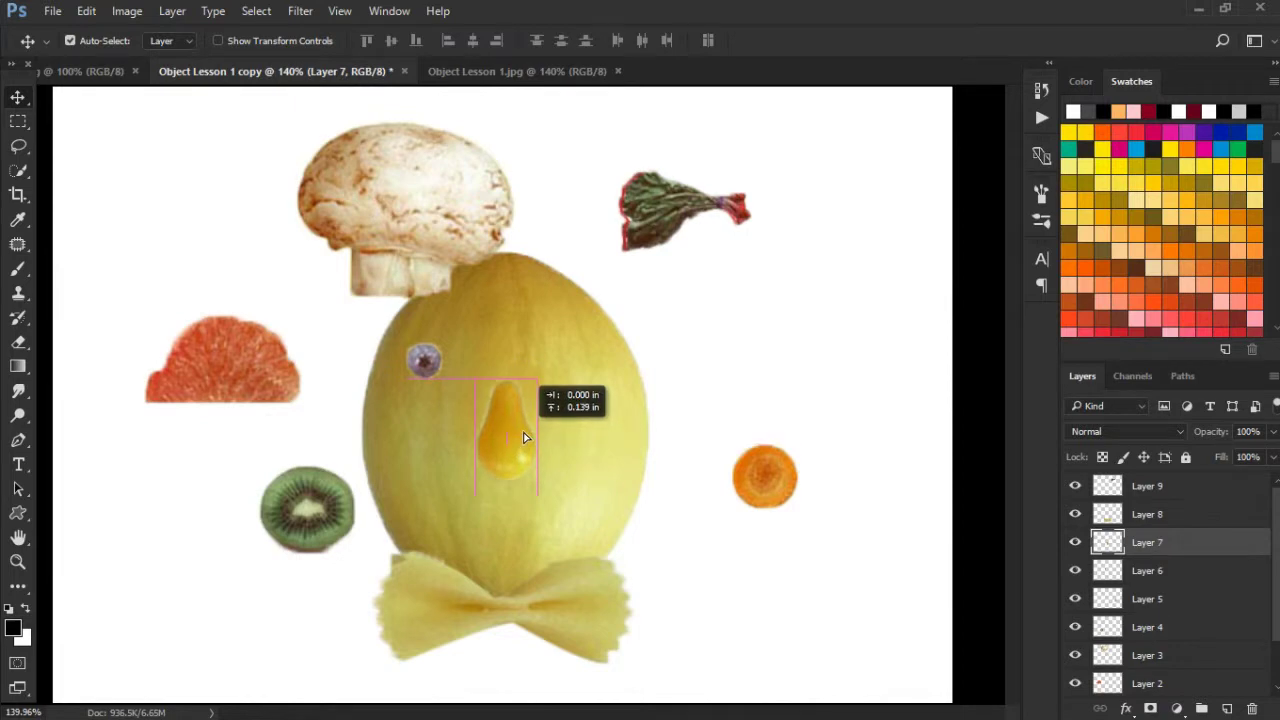
Step: Select the carrot slice's layer and move it onto the melon below the nose
right_click(766, 478)
left_click(790, 489)
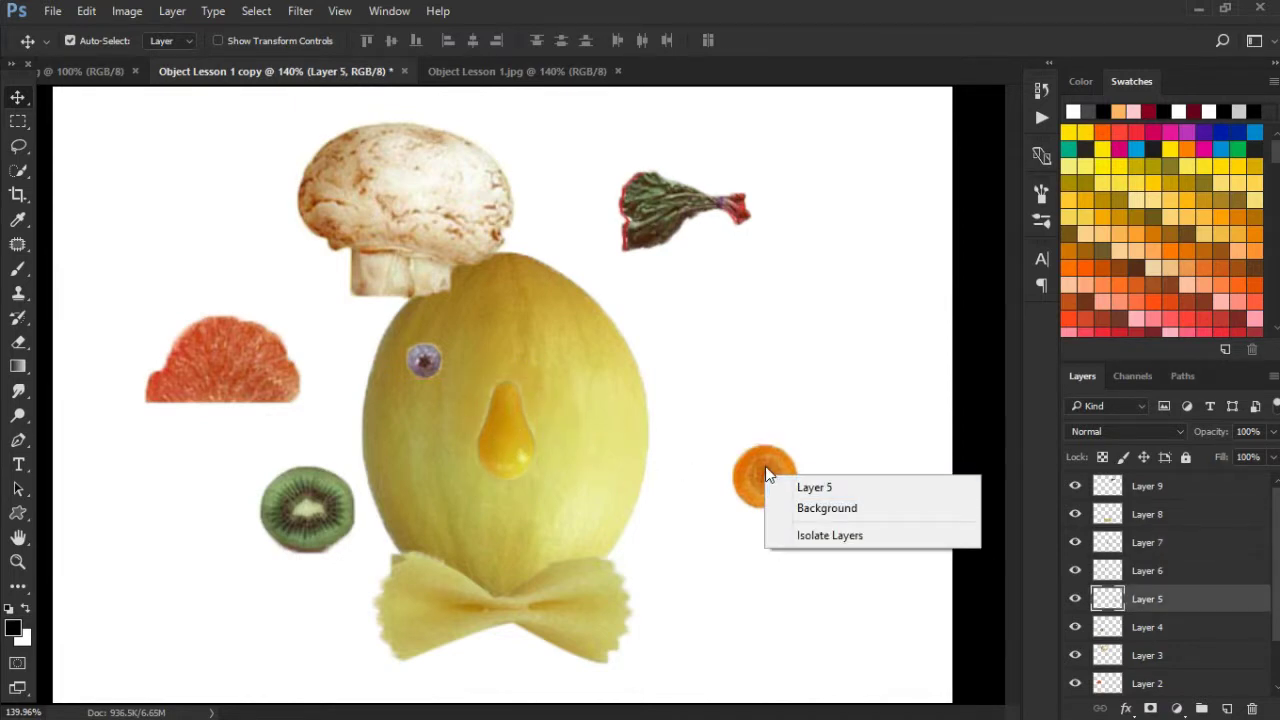
left_click(764, 470)
right_click(755, 470)
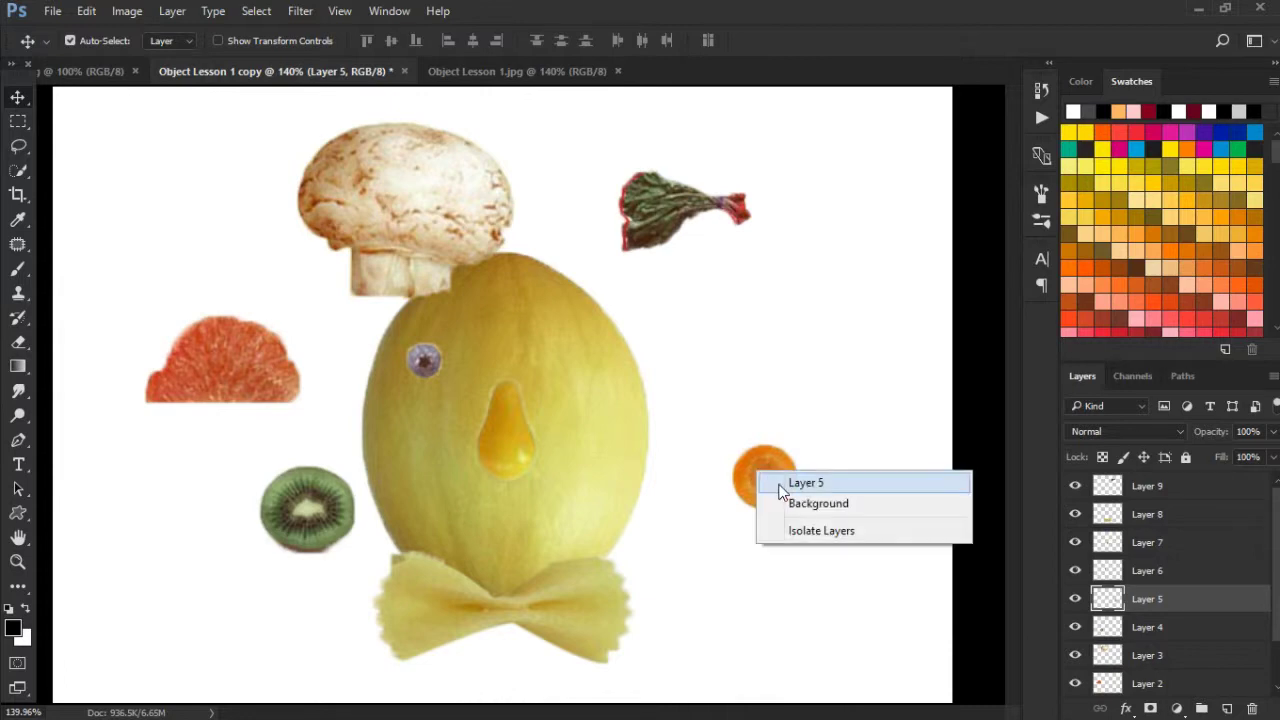
left_click(806, 483)
left_click_drag(779, 486, 520, 540)
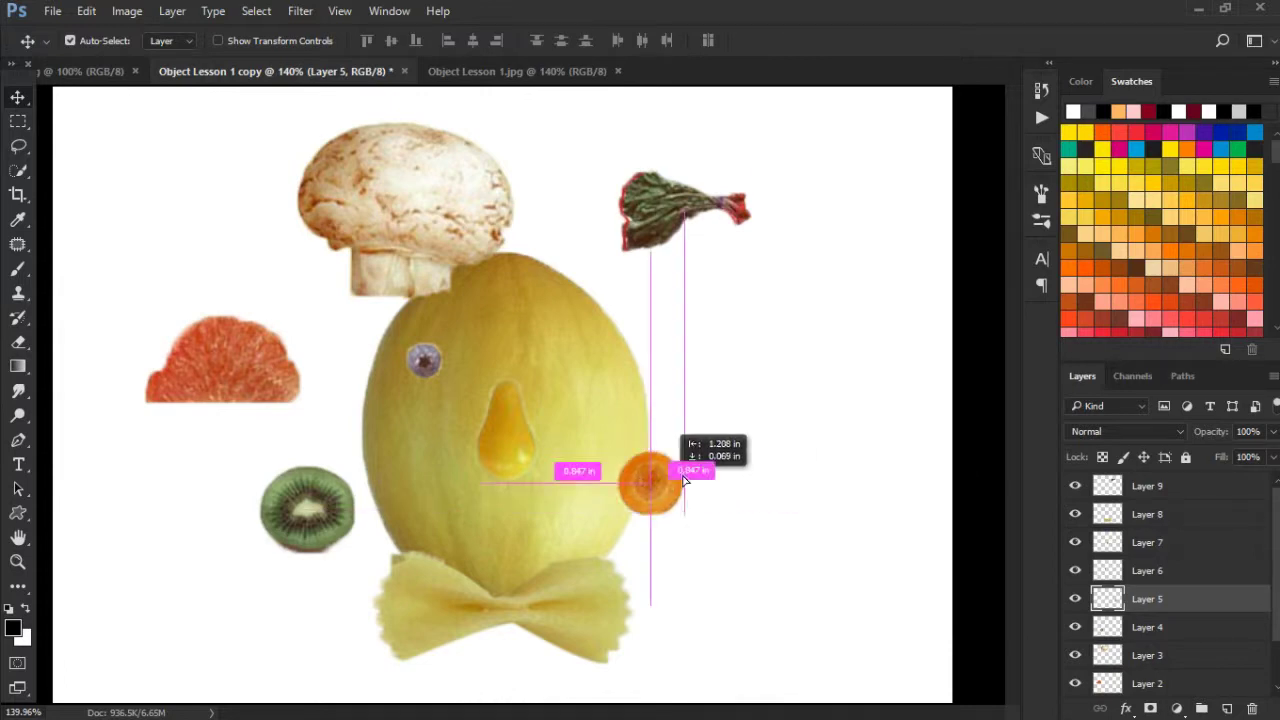
Step: Nudge the nose into position and shift the carrot slice slightly right
right_click(510, 438)
left_click(523, 443)
left_click_drag(519, 440, 515, 436)
right_click(512, 526)
left_click(541, 523)
left_click_drag(510, 528, 514, 528)
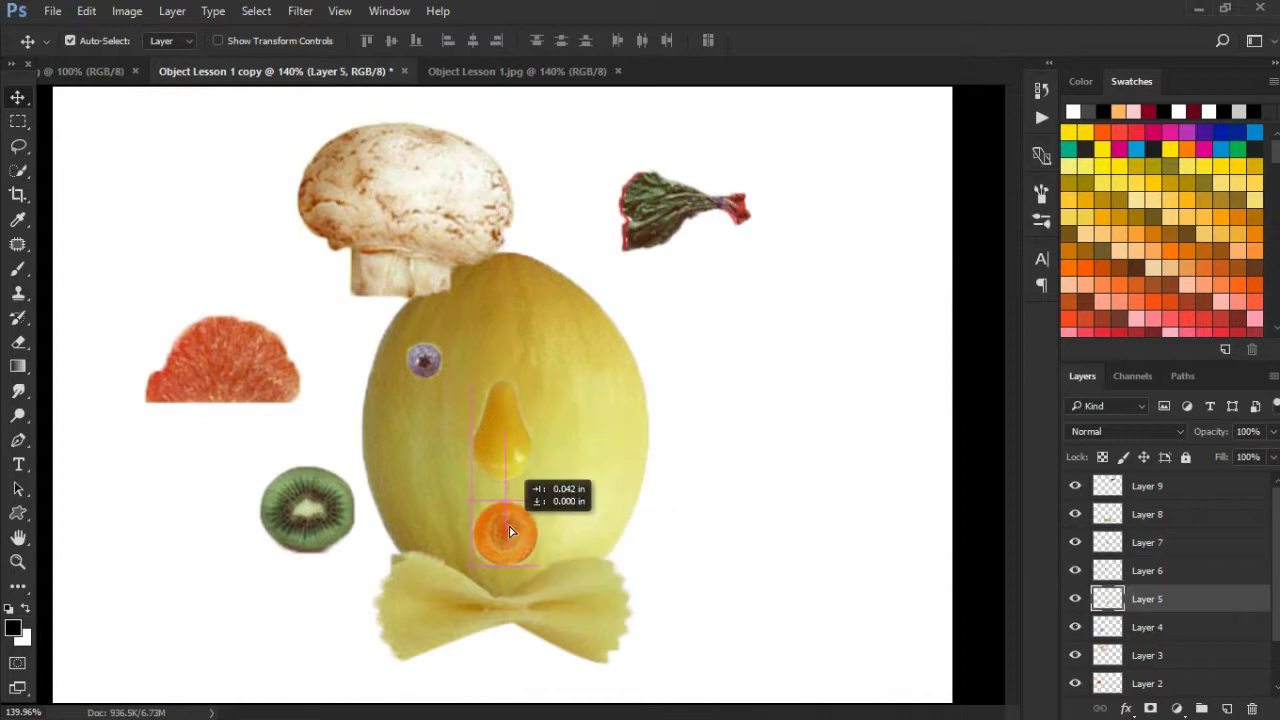
Step: Place the carrot slice under the left blueberry eye on the melon's upper left
left_click(107, 74)
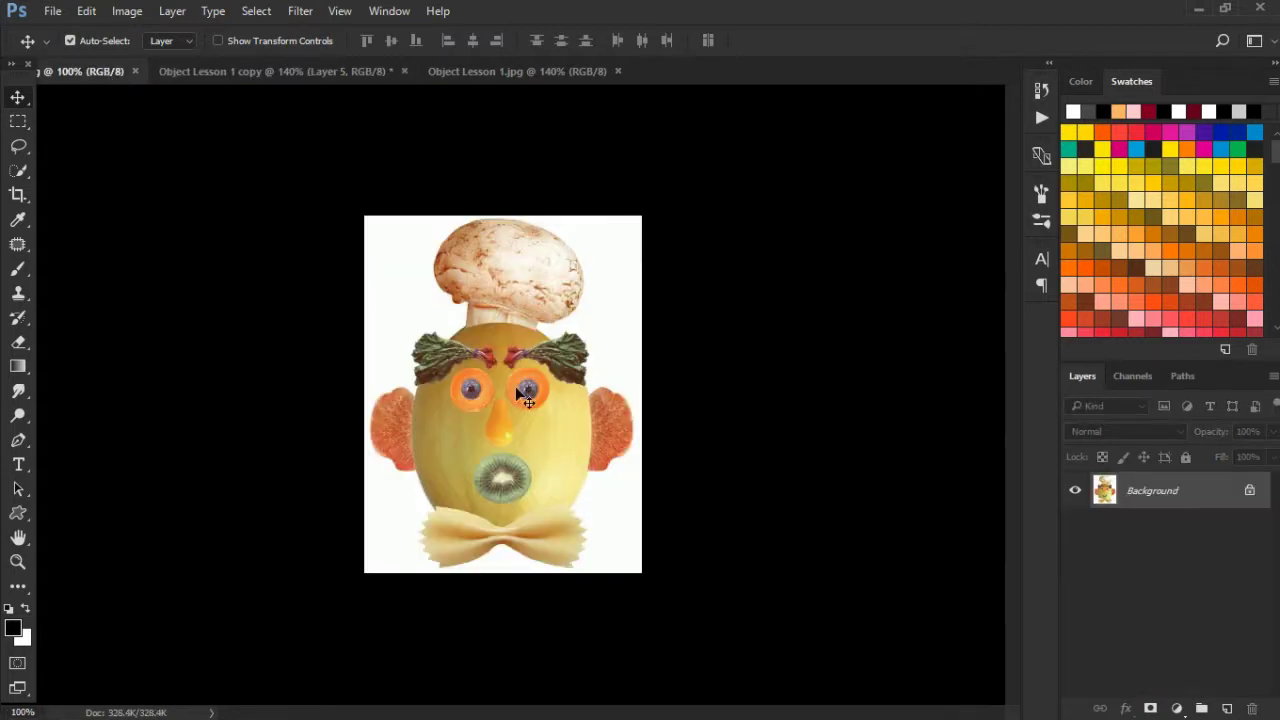
left_click(320, 73)
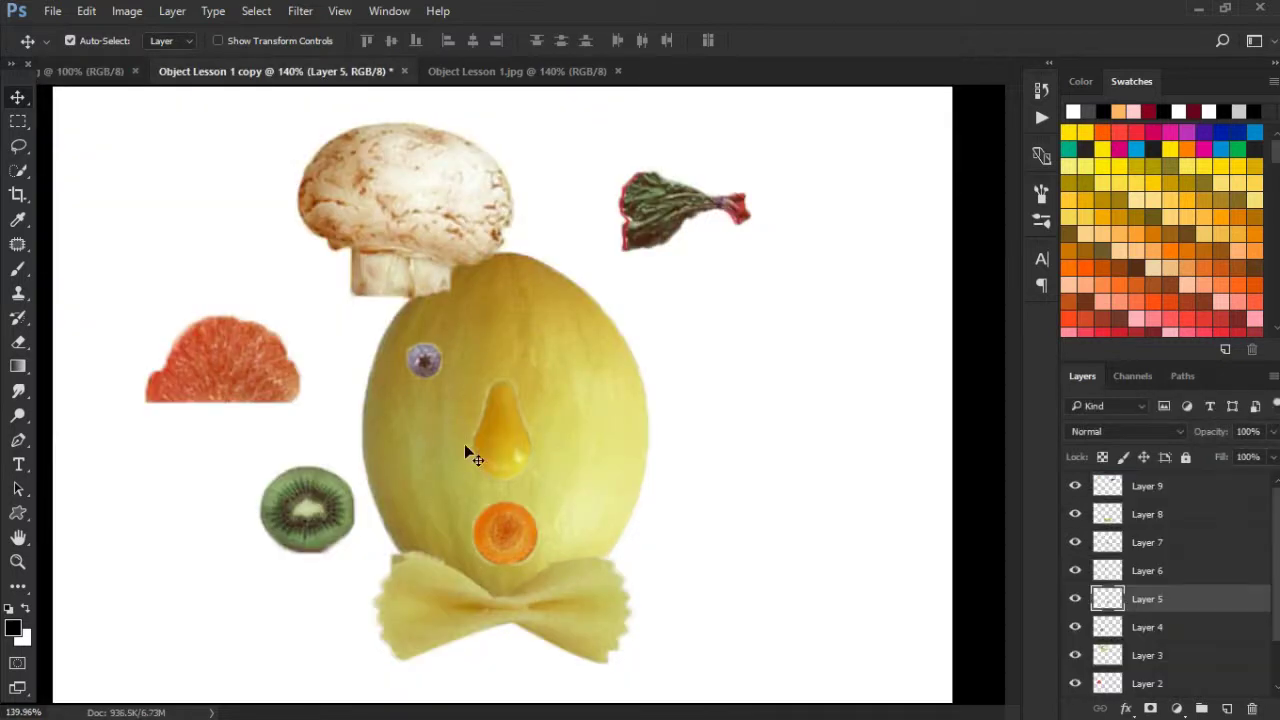
right_click(510, 540)
left_click(530, 538)
left_click_drag(510, 540, 433, 368)
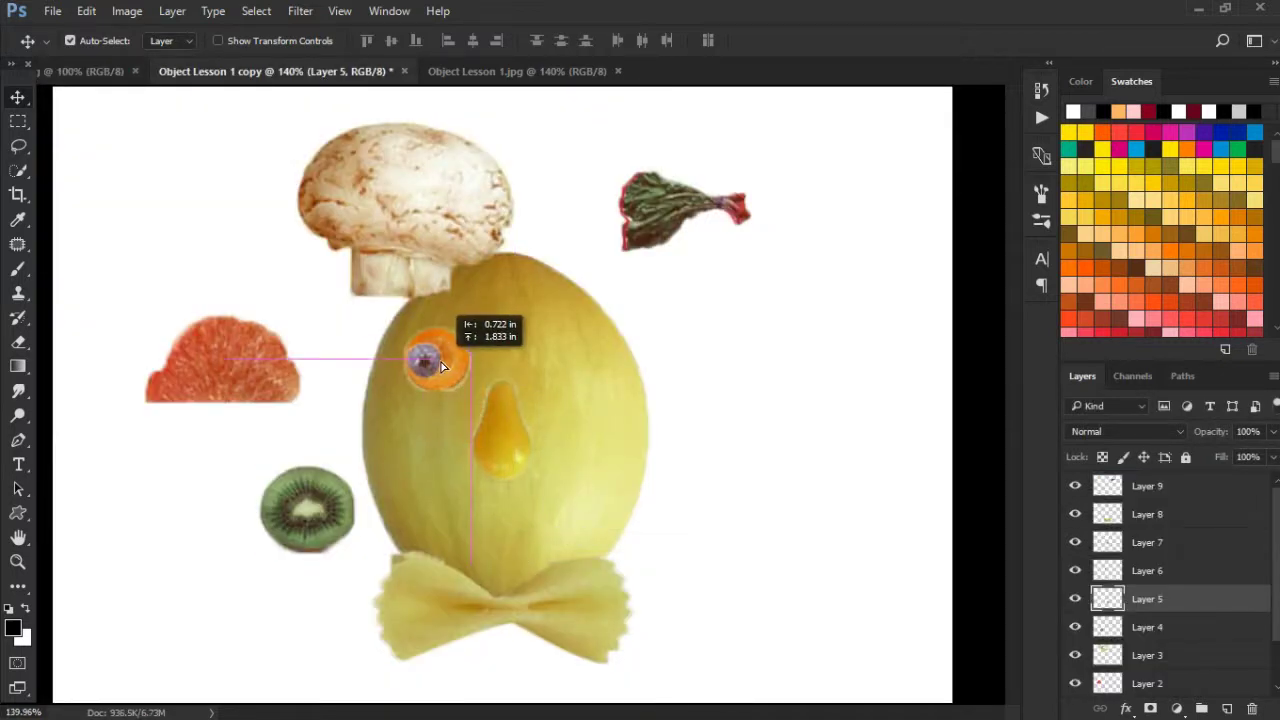
Step: Select Layer 4 and centre the kiwi slice below the nose as a mouth
right_click(330, 522)
left_click(340, 530)
mouse_move(314, 508)
left_mouse_down()
mouse_move(527, 528)
mouse_move(493, 540)
left_mouse_up()
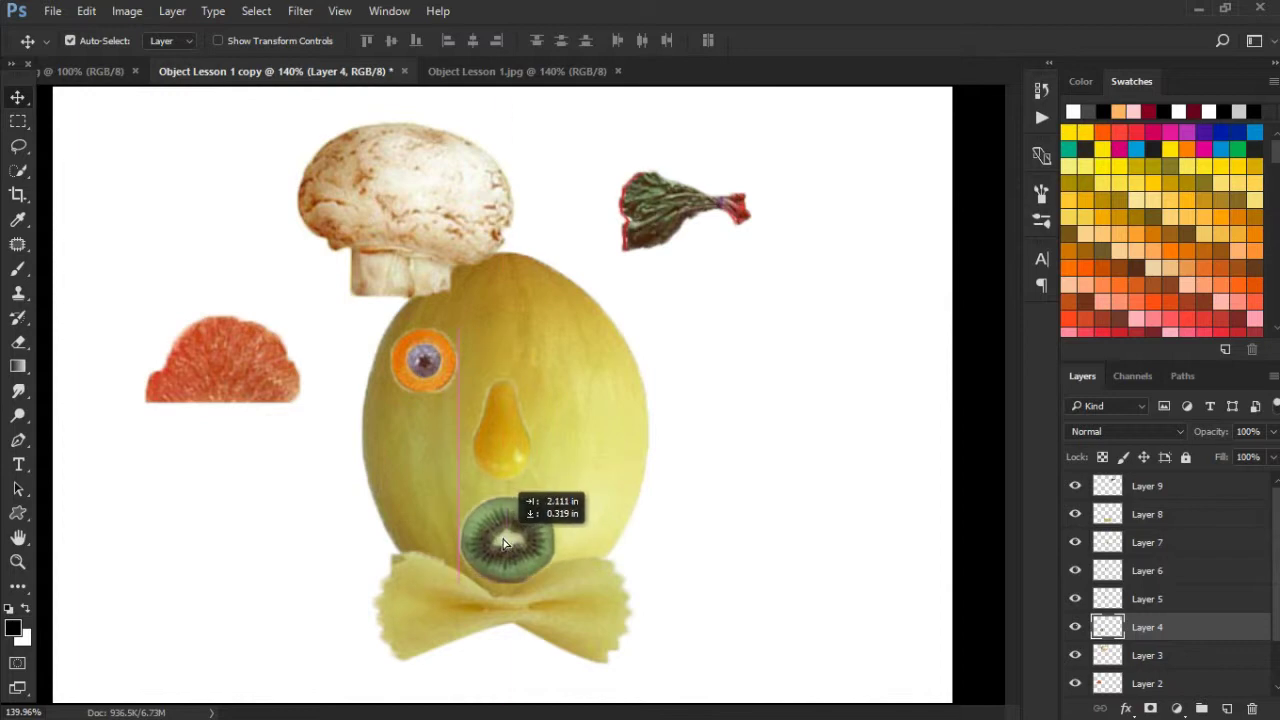
left_click_drag(493, 540, 497, 541)
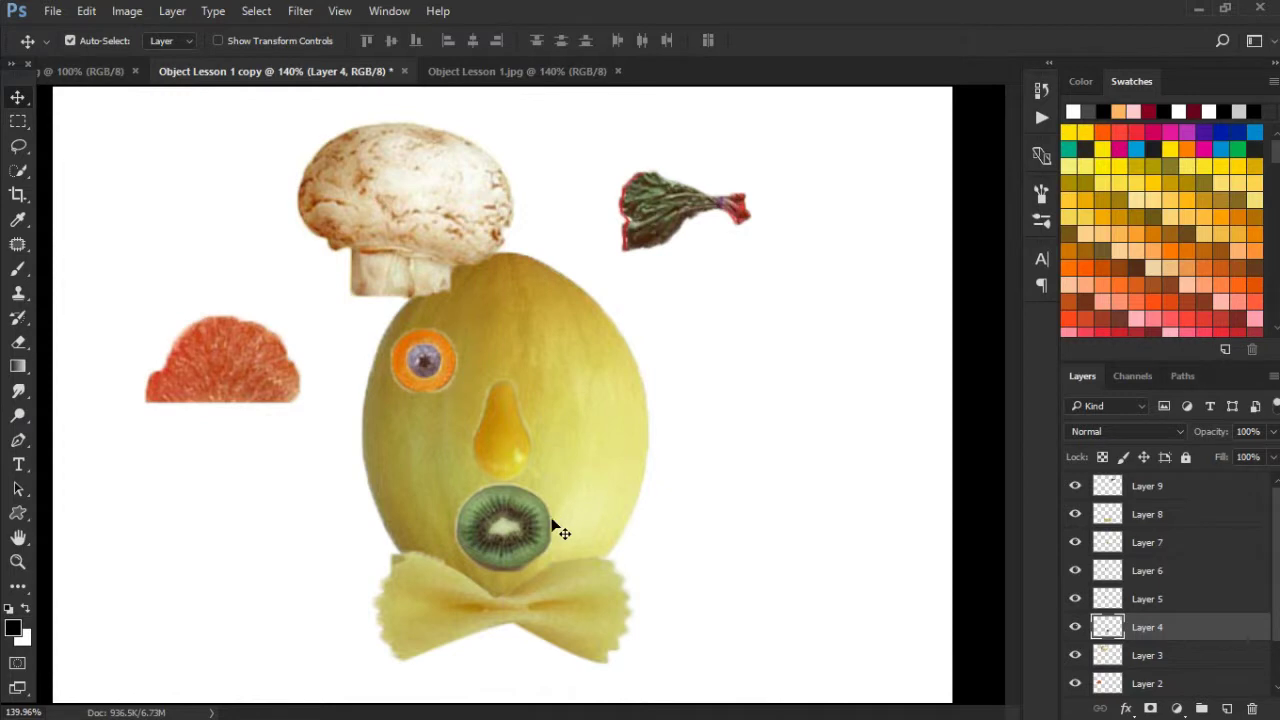
right_click(517, 521)
left_click(570, 535)
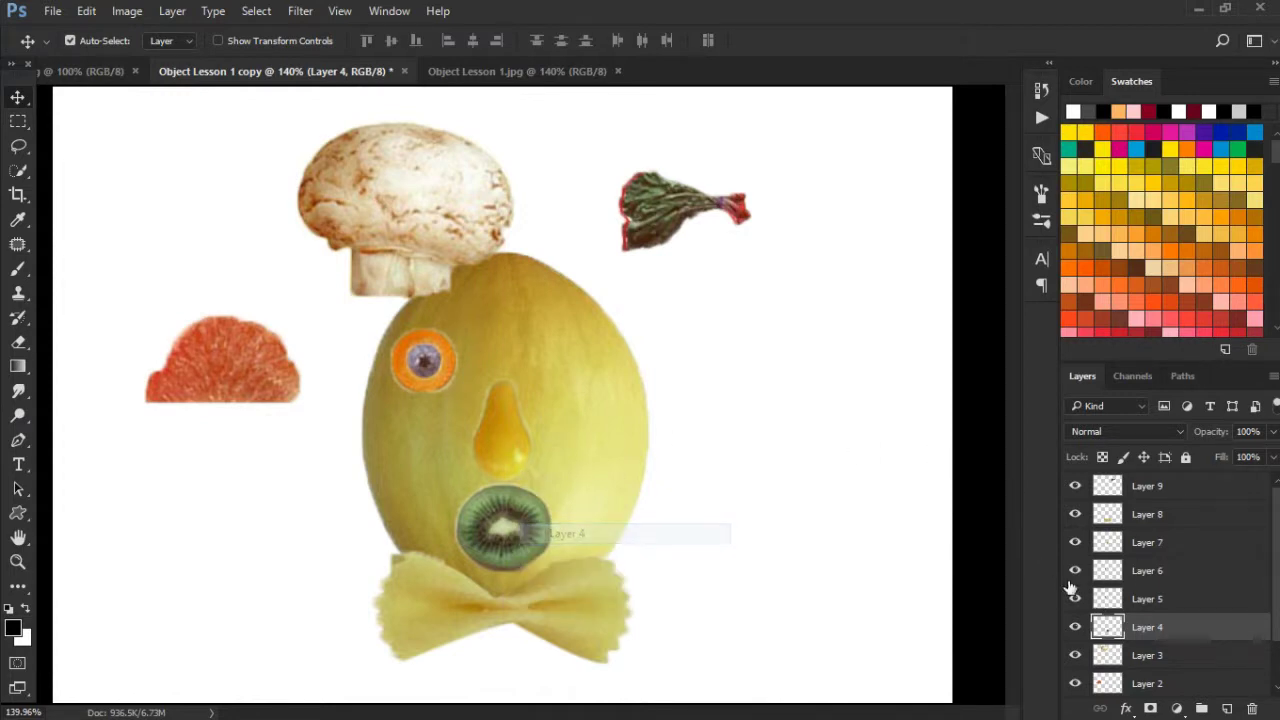
Step: Move the kiwi's Layer 4 up under Layer 7 and nudge the mouth slightly down
scroll(1166, 574, "down", 2)
left_click_drag(1158, 654, 1158, 664)
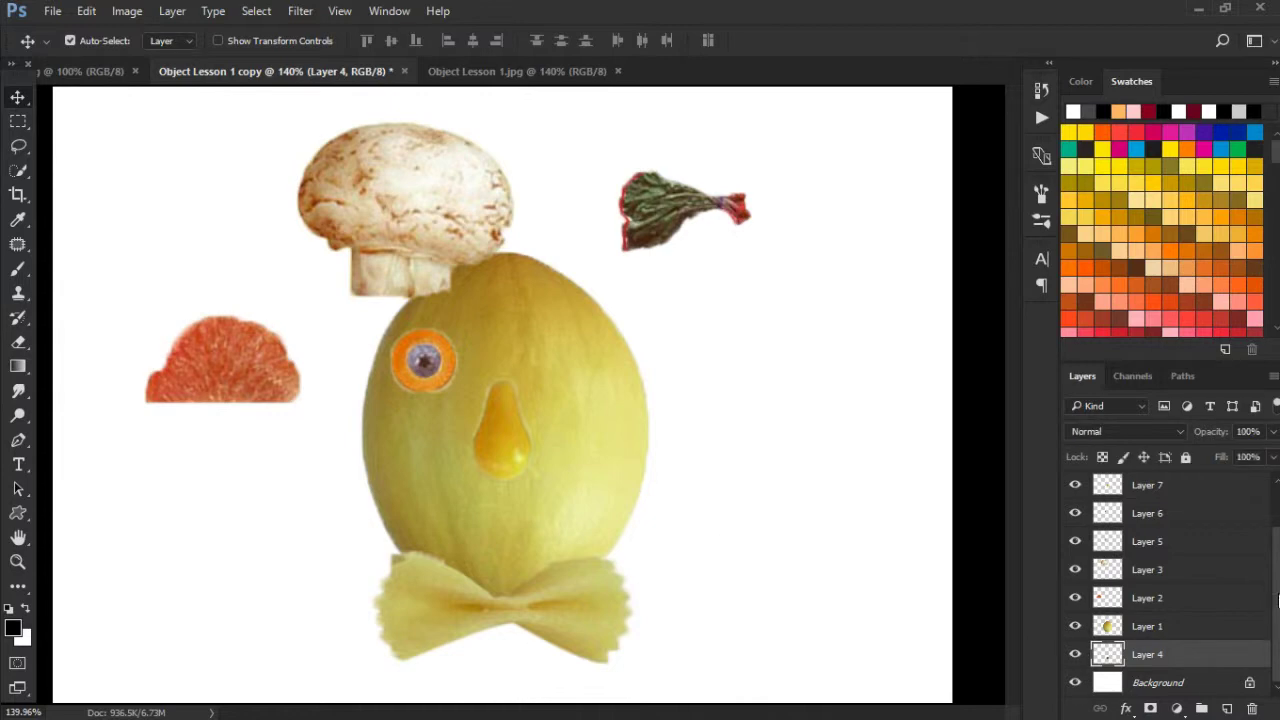
left_click_drag(1175, 654, 1175, 514)
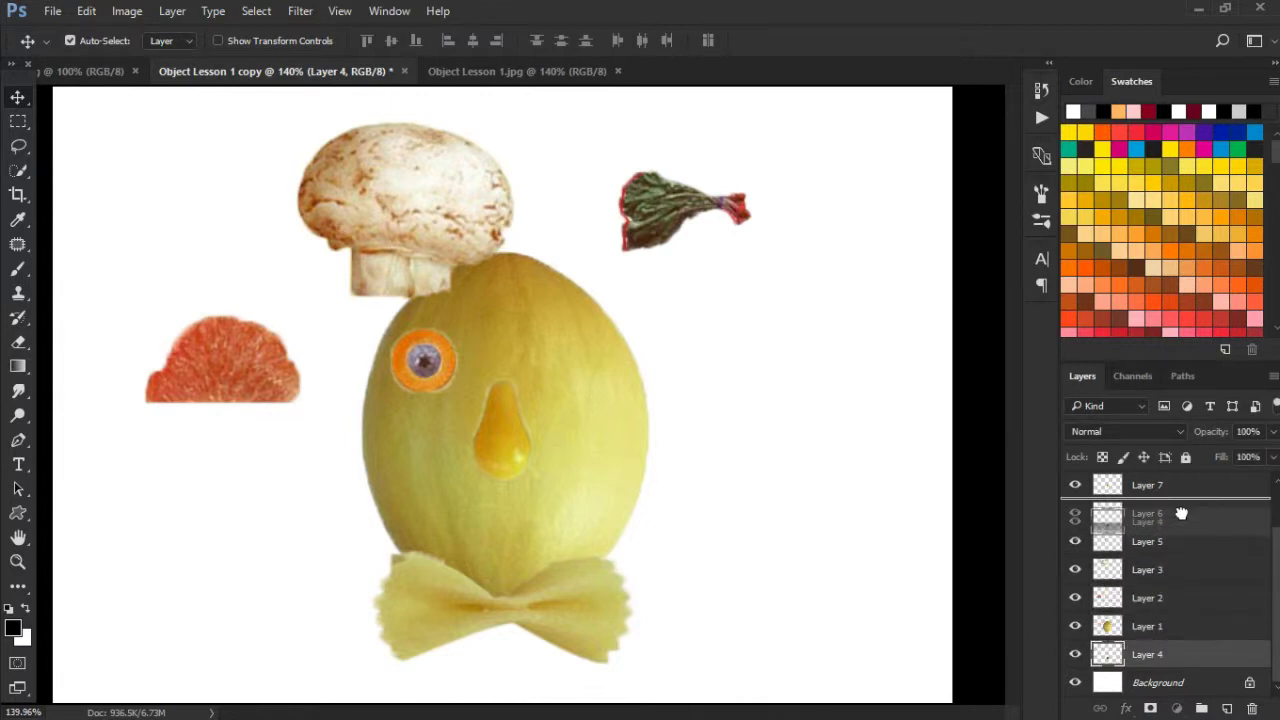
left_click_drag(517, 529, 516, 536)
Step: Select Layer 6 and toggle the blueberry, kiwi and carrot layers' visibility to identify them
right_click(433, 352)
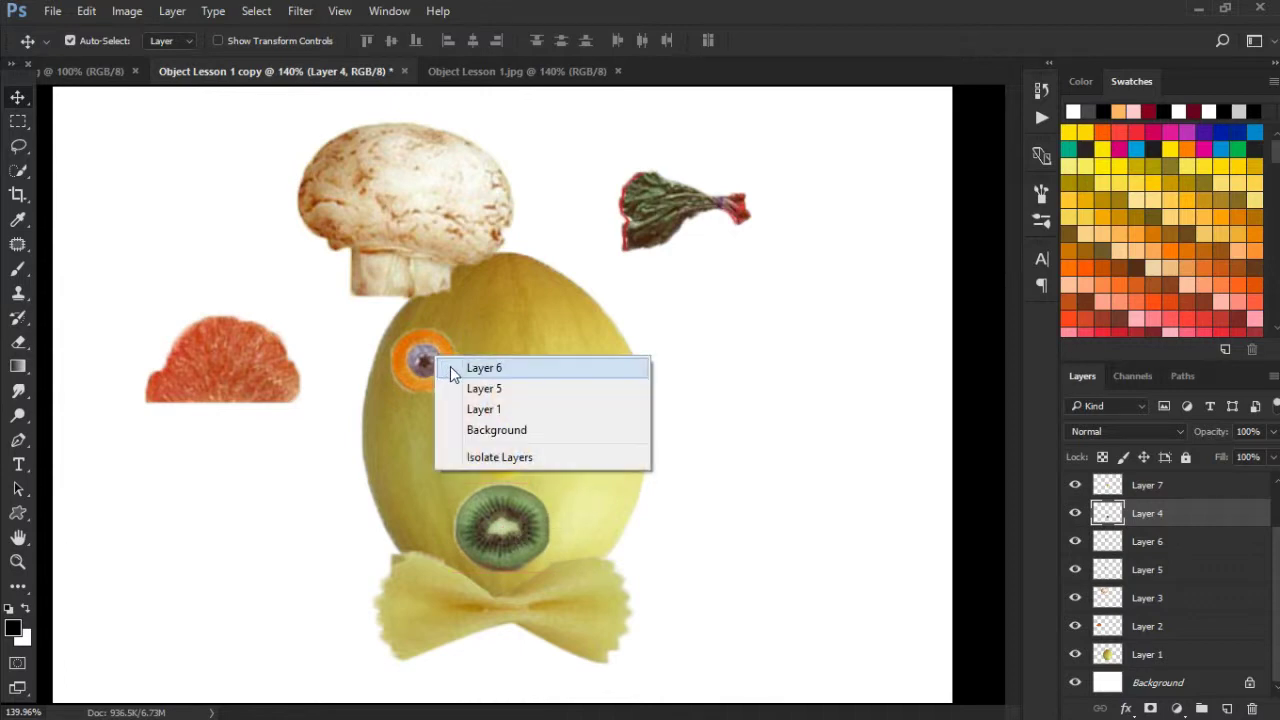
left_click(450, 366)
left_click(1075, 541)
left_click(1075, 541)
left_click(1075, 513)
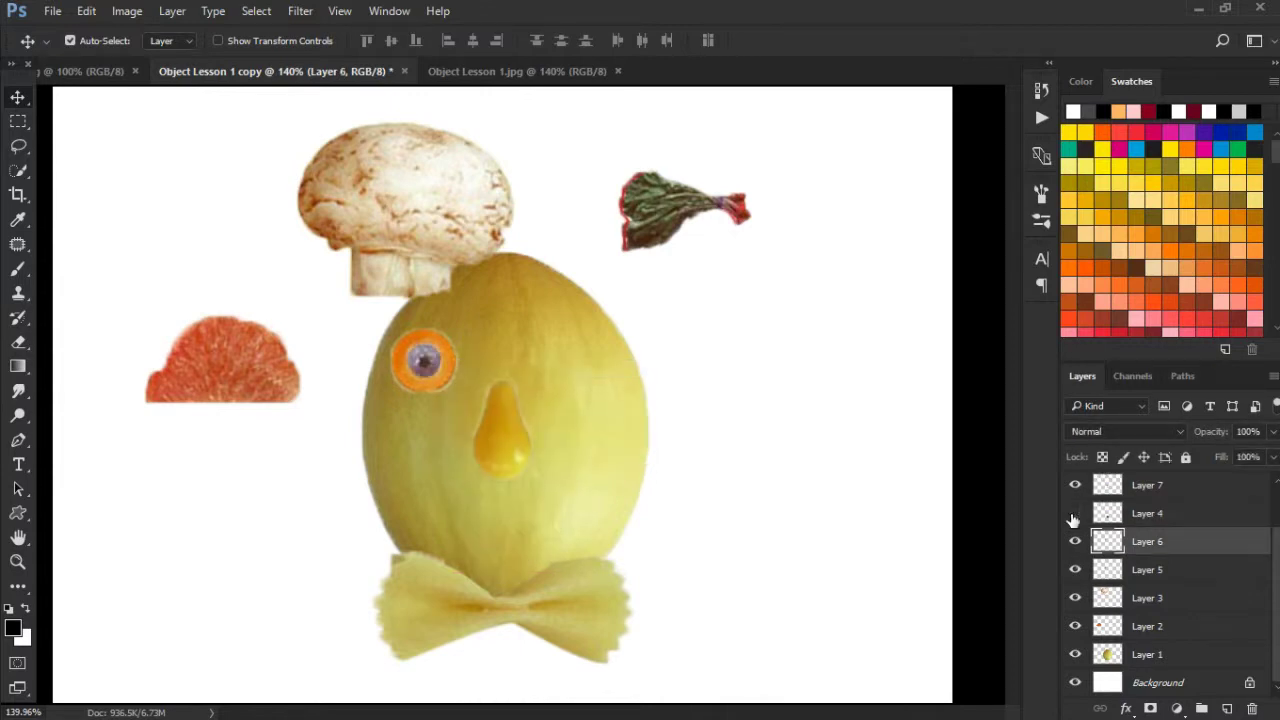
left_click(1075, 513)
left_click(1074, 569)
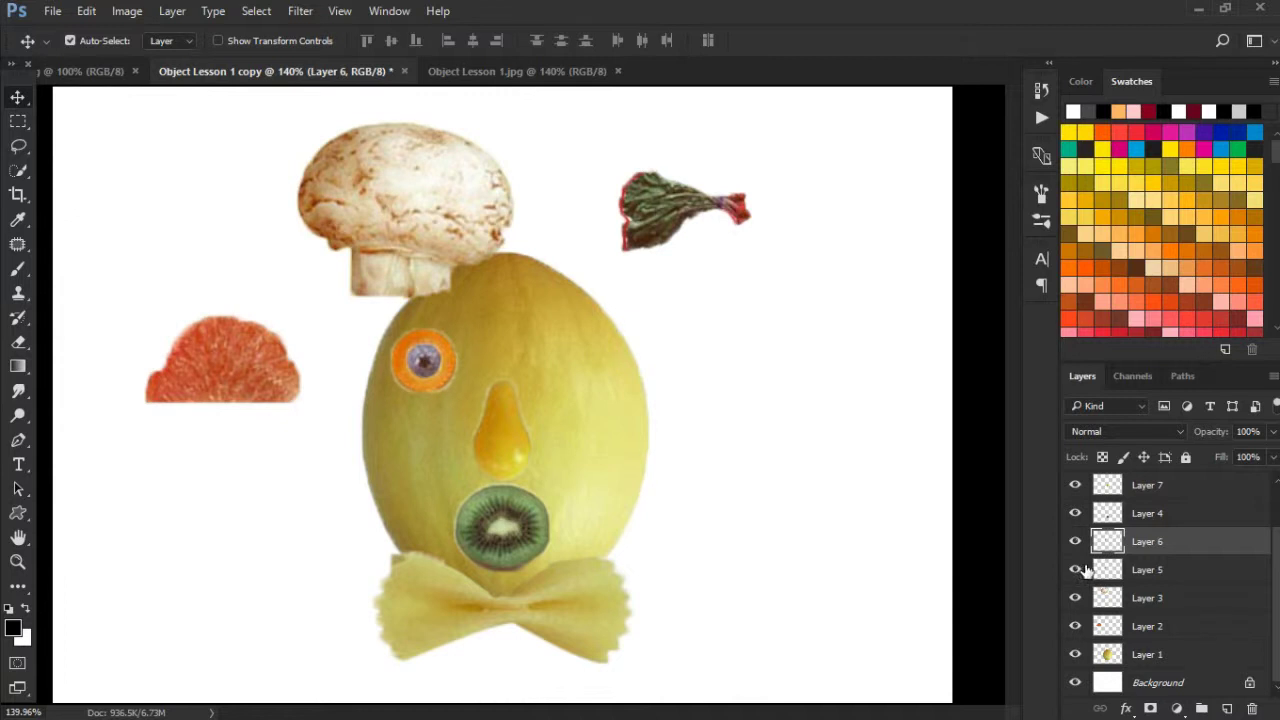
left_click(1074, 542)
left_click(1074, 543)
left_click(1074, 569)
left_click(1074, 541)
left_click(1074, 541)
left_click(1074, 569)
Step: Alt-drag Layers 5 and 6 to copy the eye onto the melon's upper right, level with the first
left_click(1157, 569, "shift")
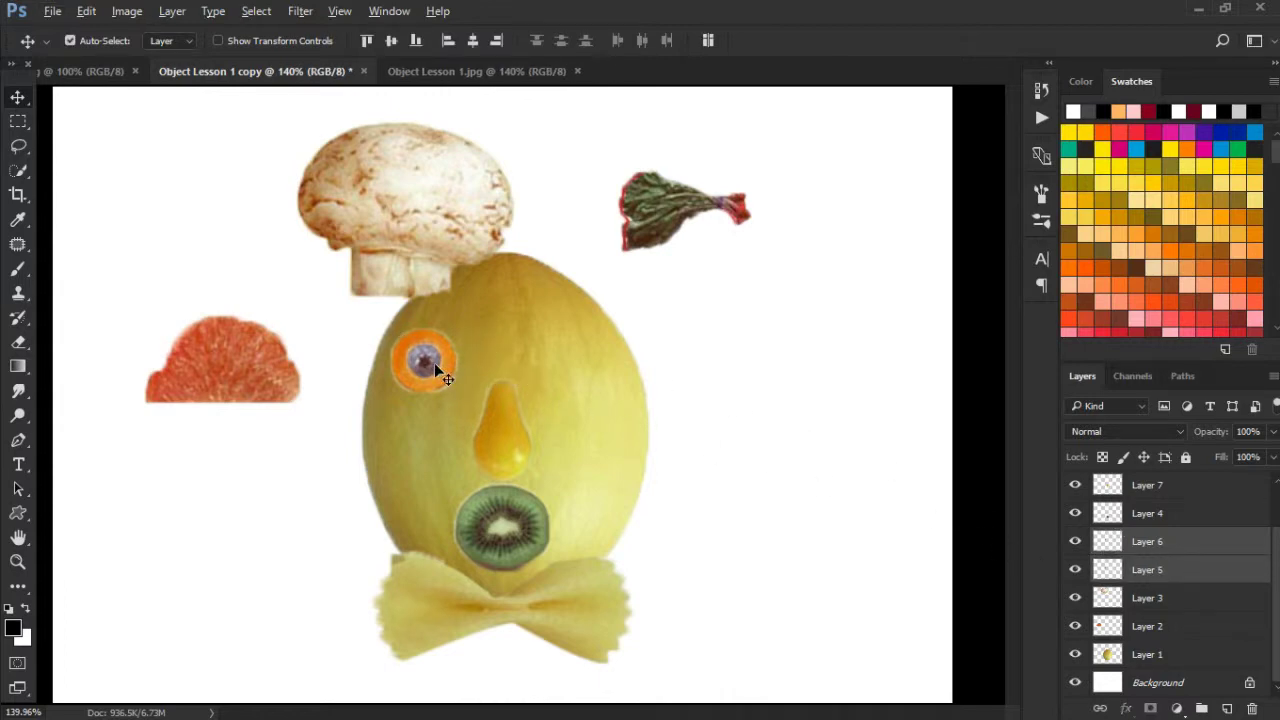
left_click_drag(433, 360, 558, 360)
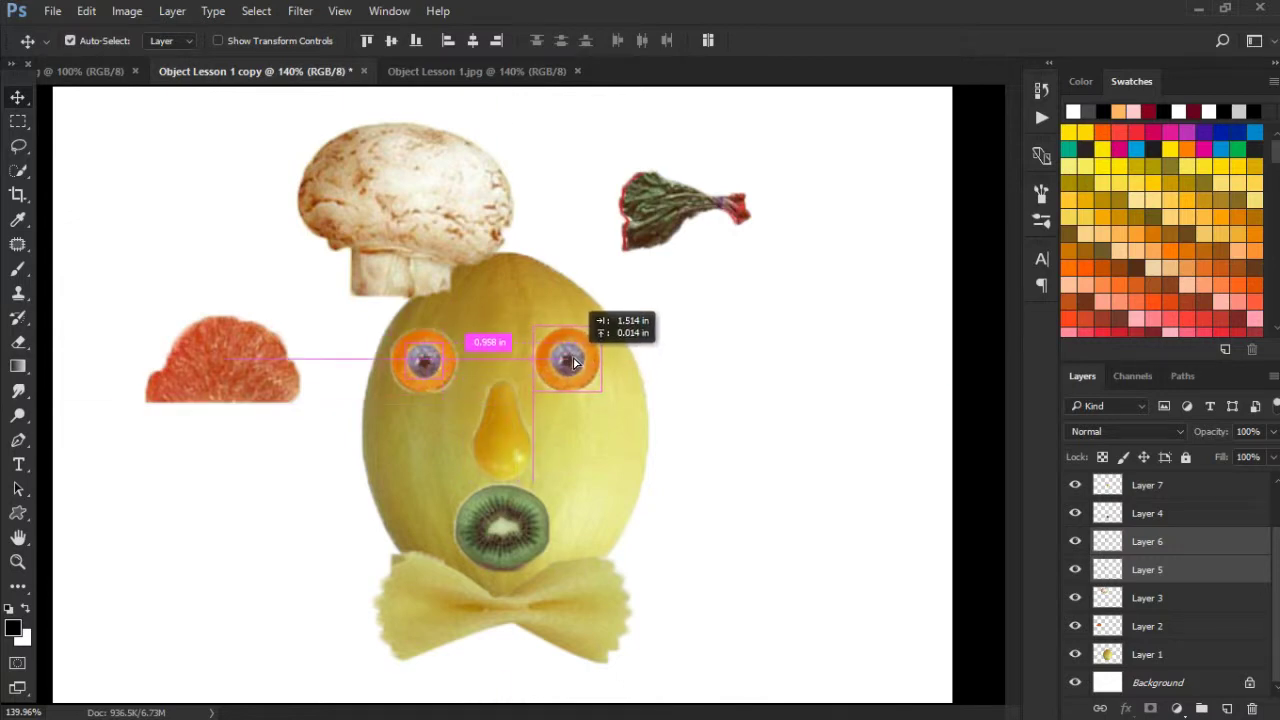
left_click_drag(558, 360, 566, 358)
Step: Select the nose's layer and nudge the nose slightly
right_click(516, 442)
left_click(535, 449)
left_click_drag(500, 433, 496, 435)
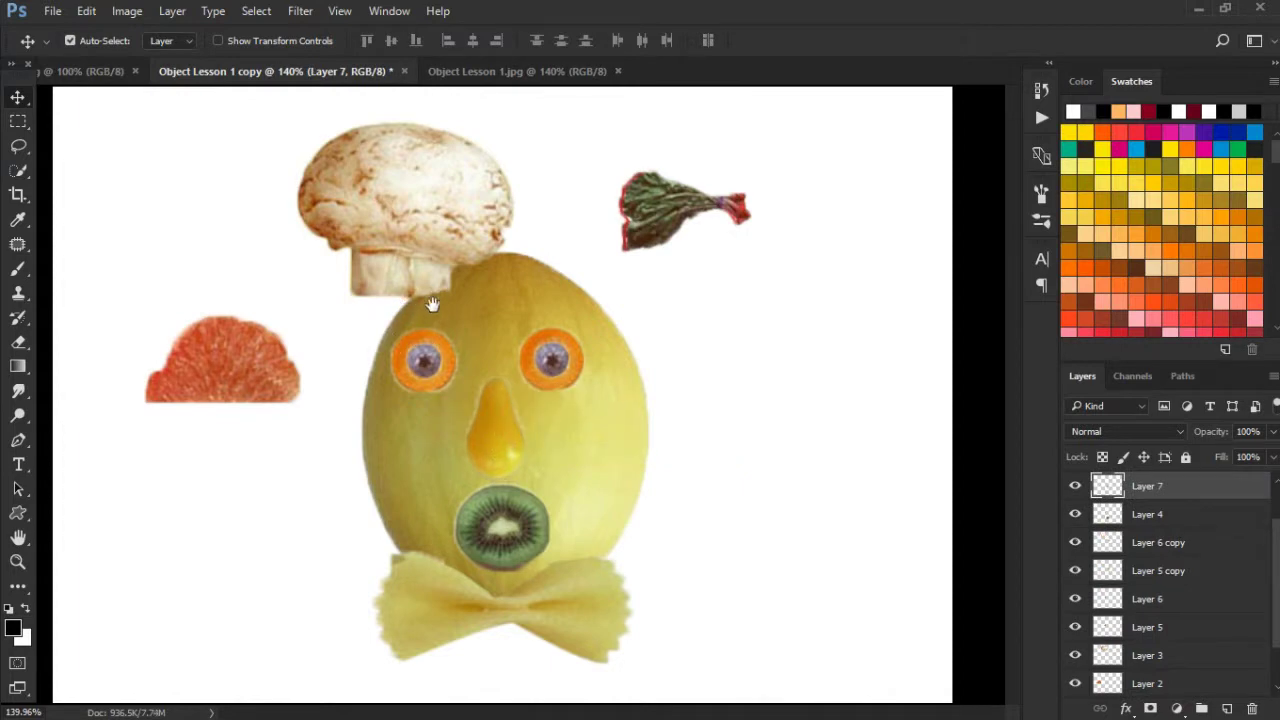
Step: Select the mushroom's Layer 3 and move the mushroom onto the top of the melon
right_click(416, 204)
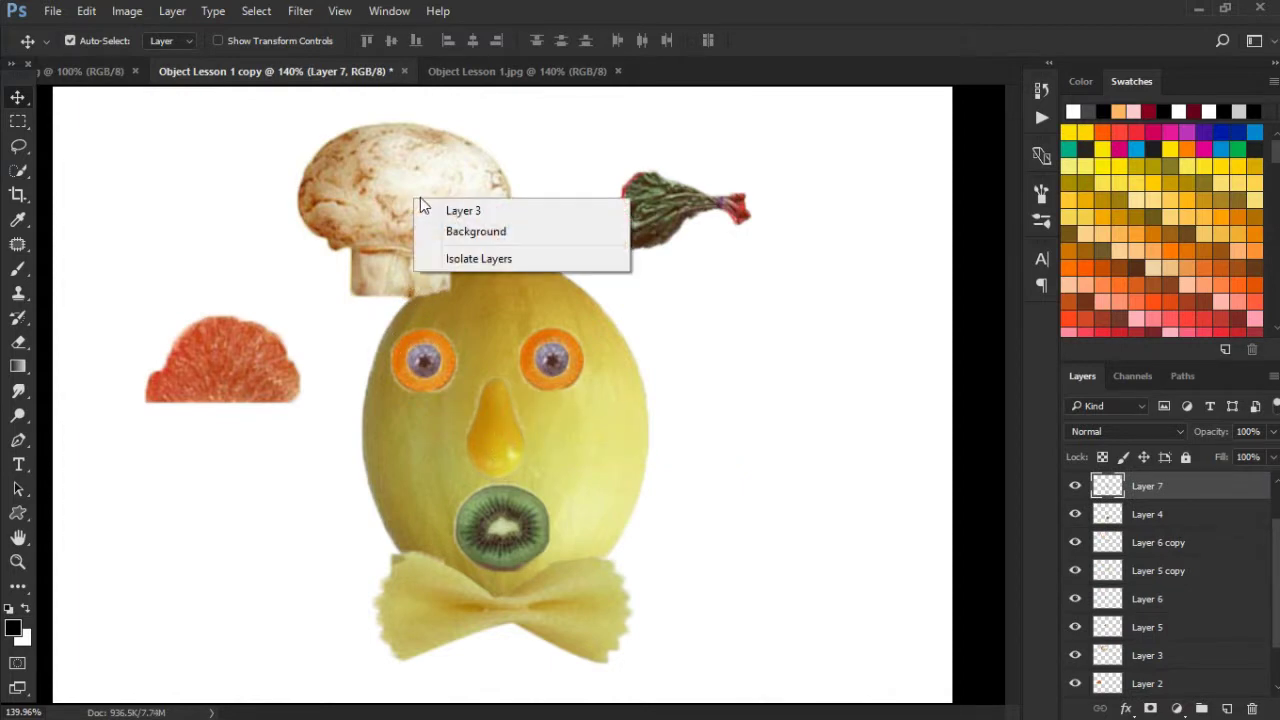
left_click(89, 74)
left_click(89, 71)
left_click(208, 71)
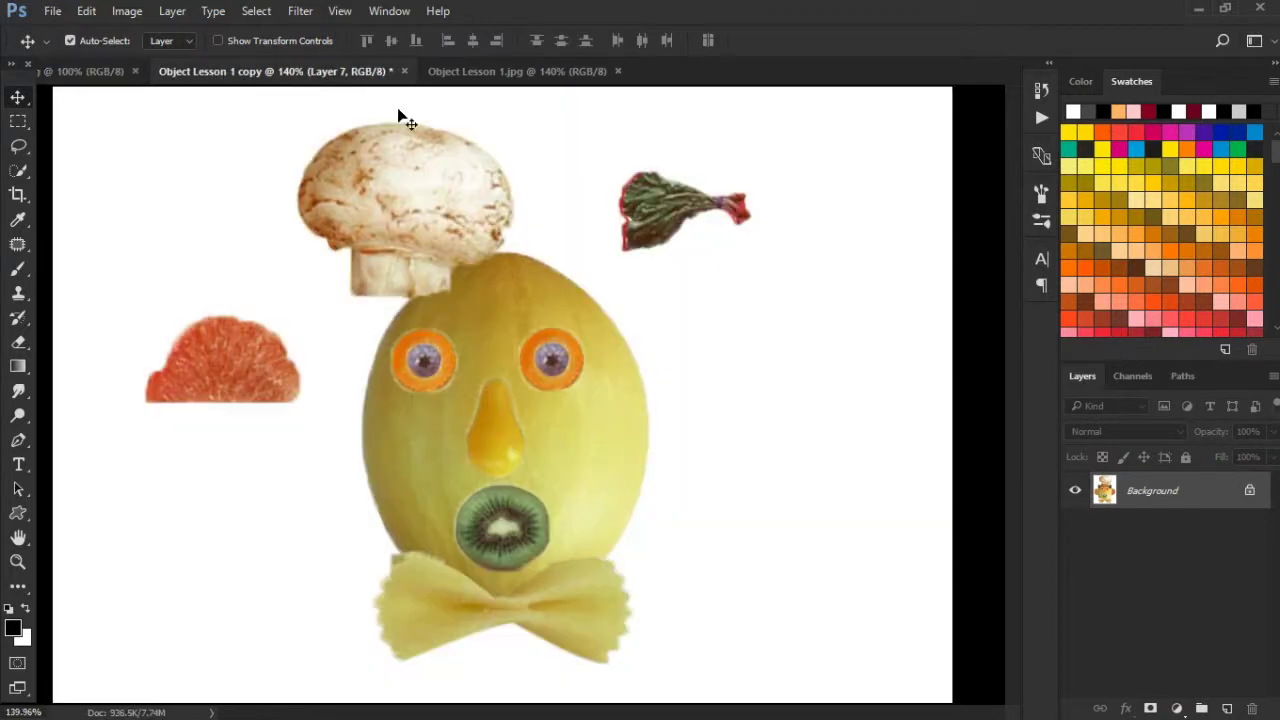
right_click(373, 176)
left_click(400, 190)
right_click(420, 192)
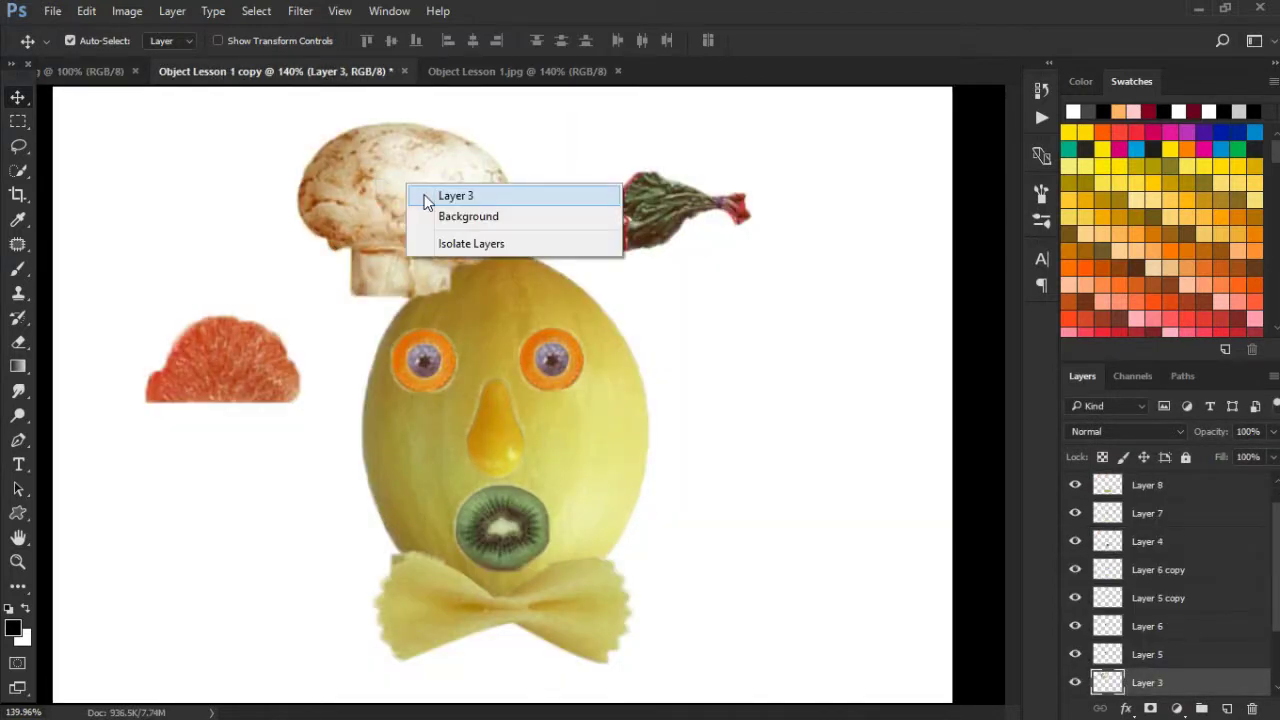
left_click(425, 196)
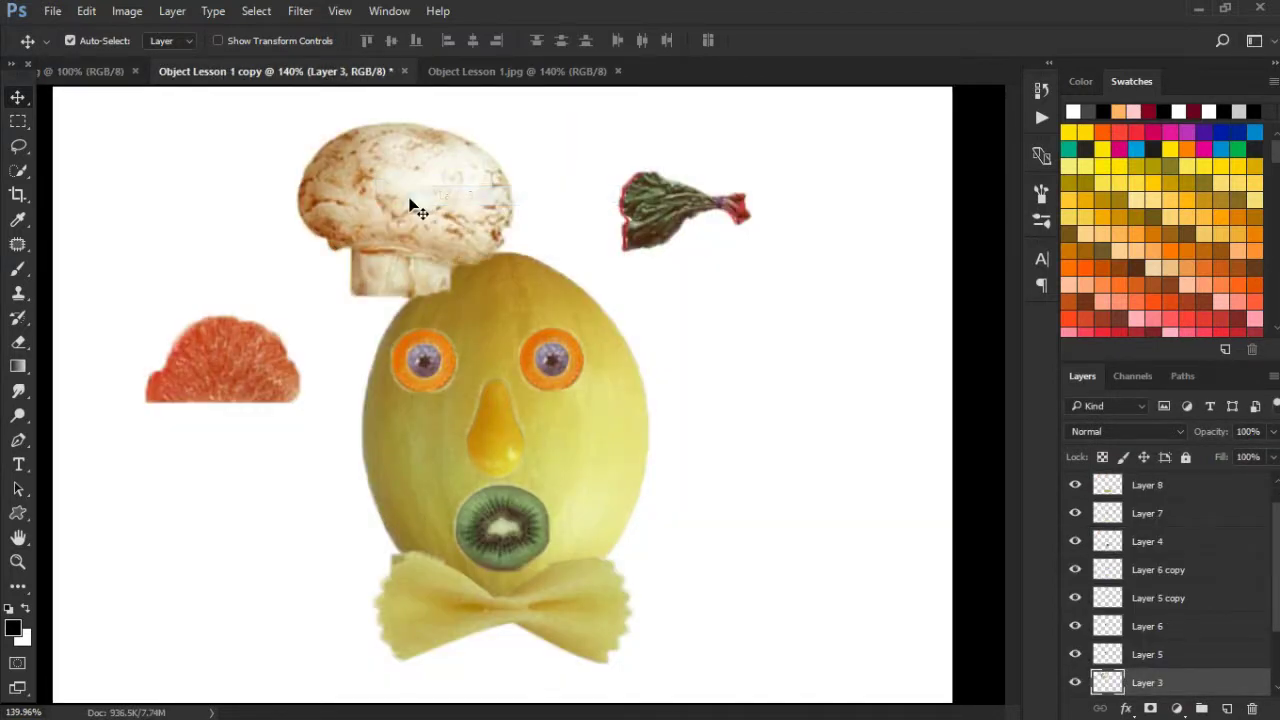
left_click_drag(408, 206, 509, 188)
Step: Send the mushroom behind the melon with Ctrl+[, undo a tilt, and view the reference face
key("ctrl")
key("ctrl")
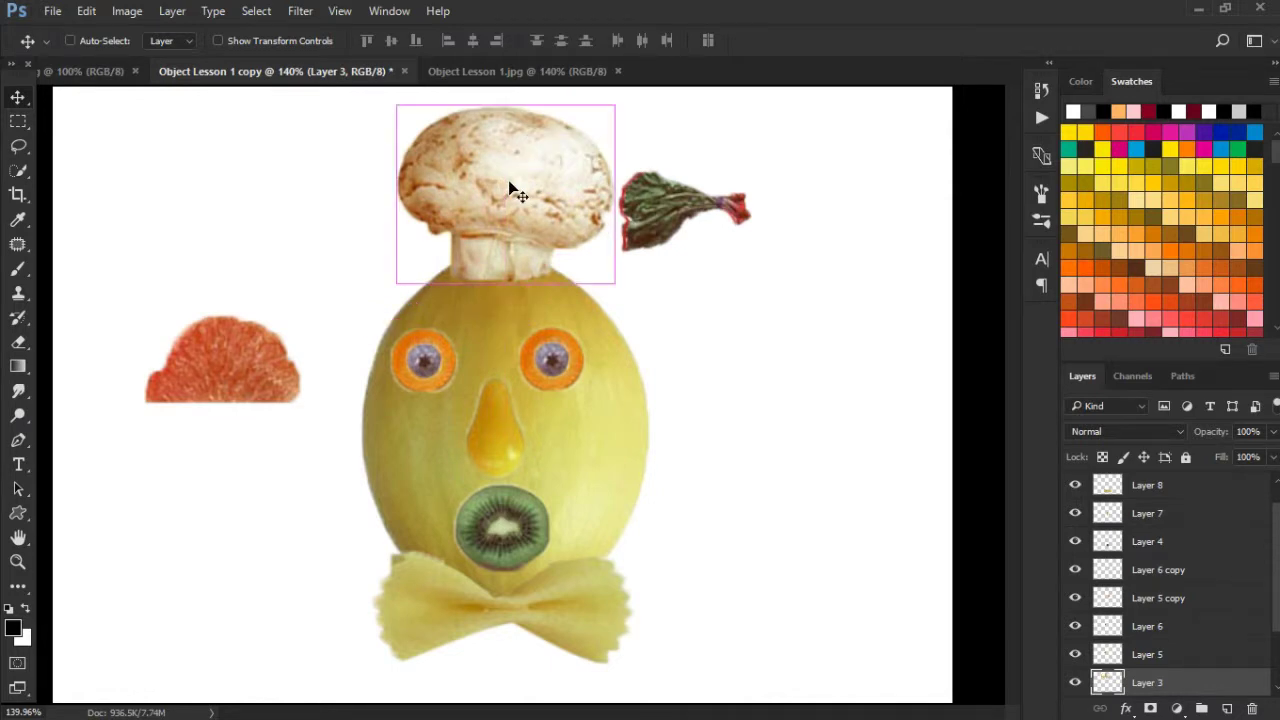
key("ctrl+bracketleft")
key("ctrl+bracketleft")
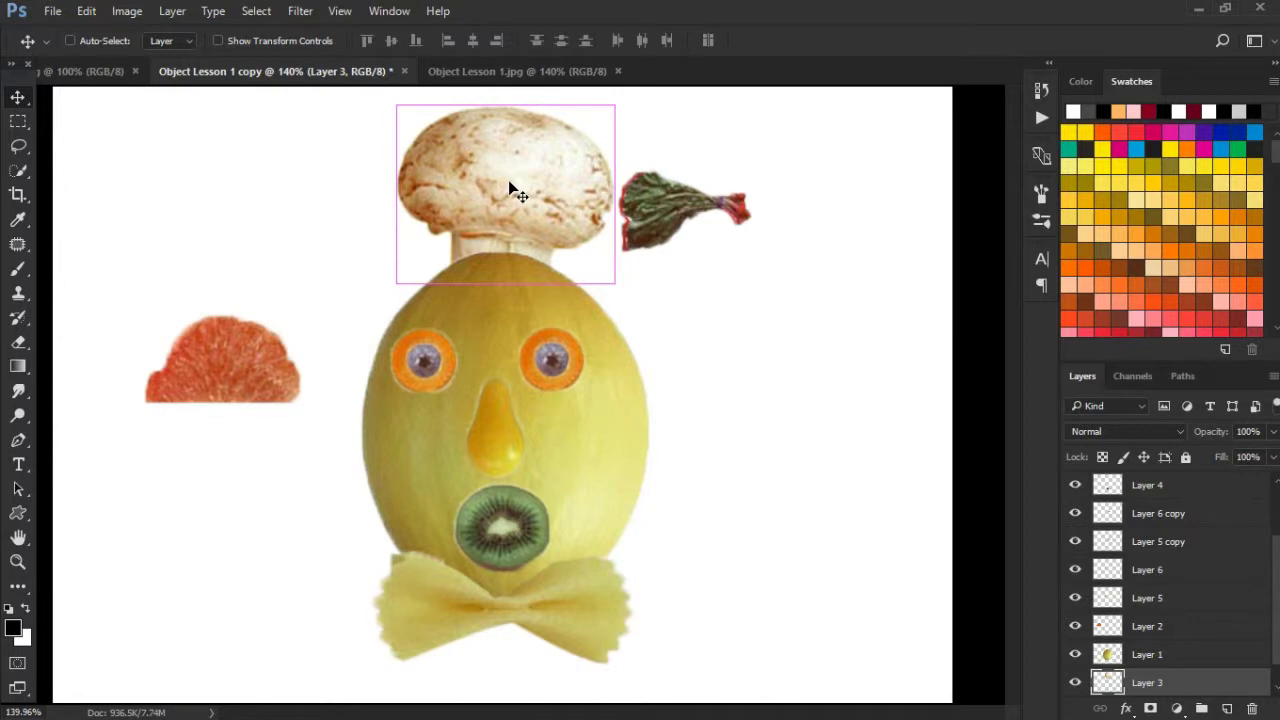
key("ctrl+t")
mouse_move(637, 228)
left_mouse_down()
mouse_move(628, 244)
mouse_move(594, 231)
left_mouse_up()
key("ctrl+z")
key("Return")
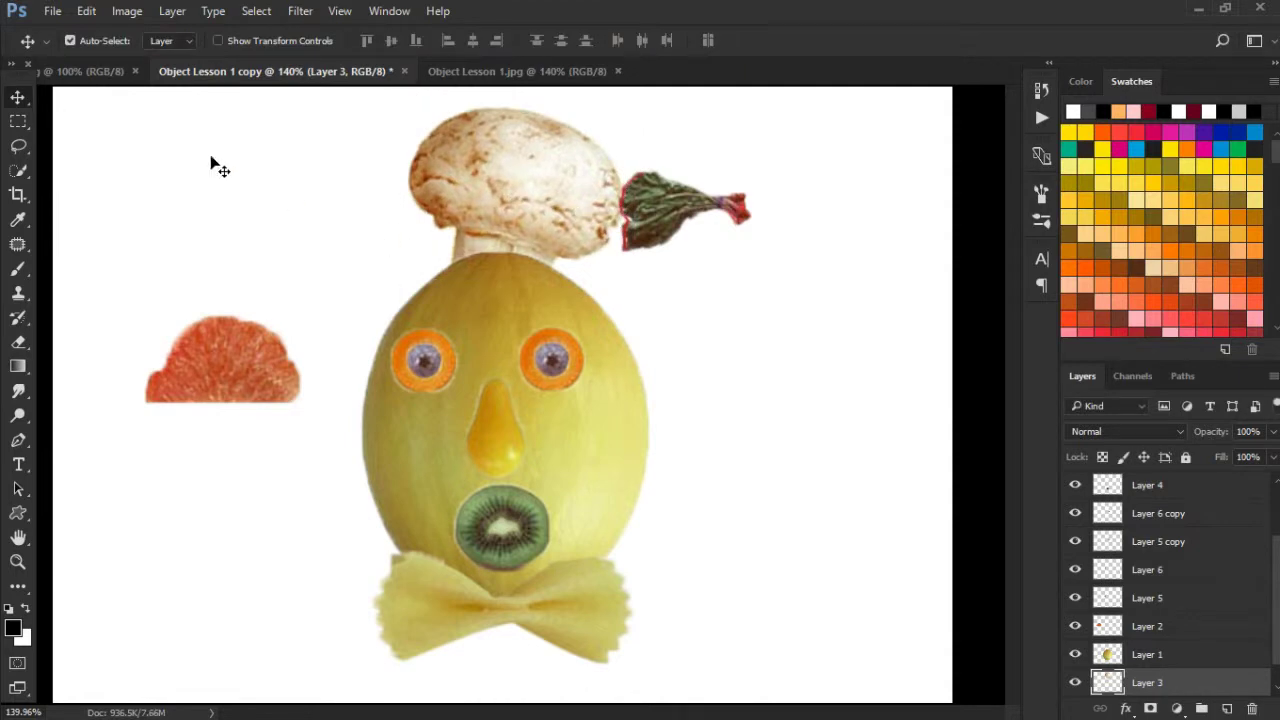
left_click(103, 74)
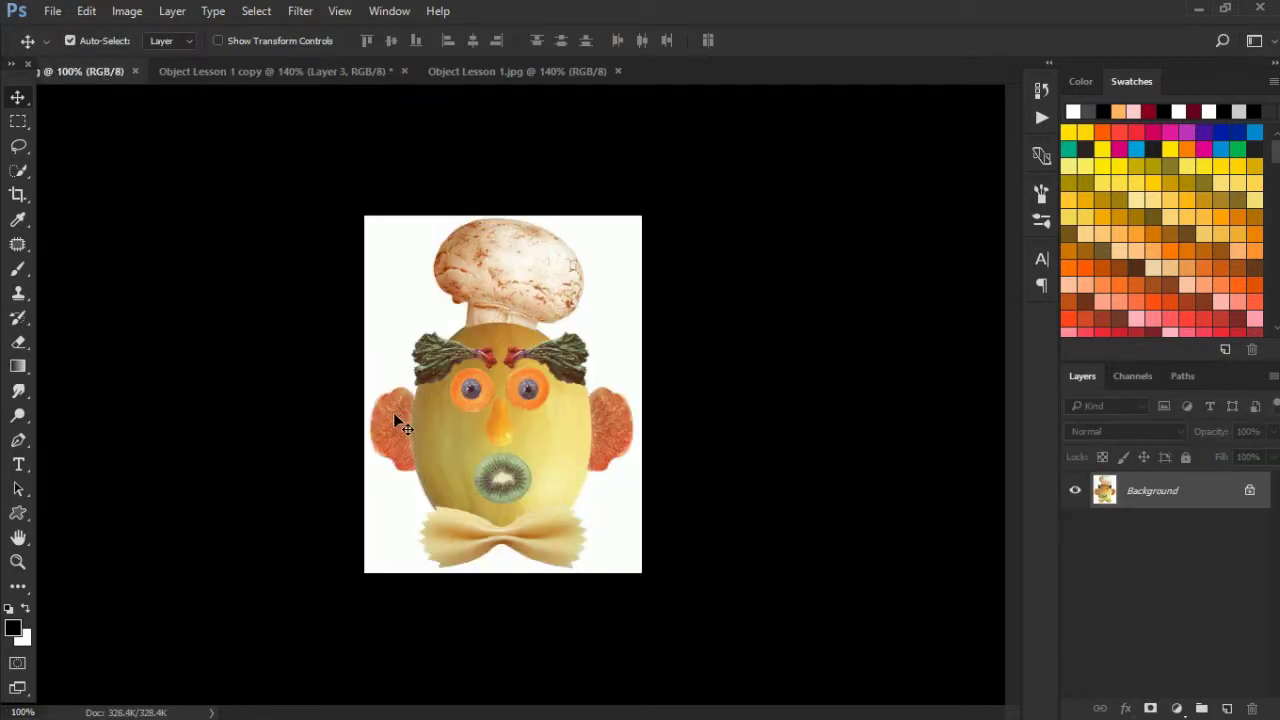
Step: Select the grapefruit's Layer 2 and move the grapefruit slice beside the melon
left_click(486, 72)
left_click(324, 64)
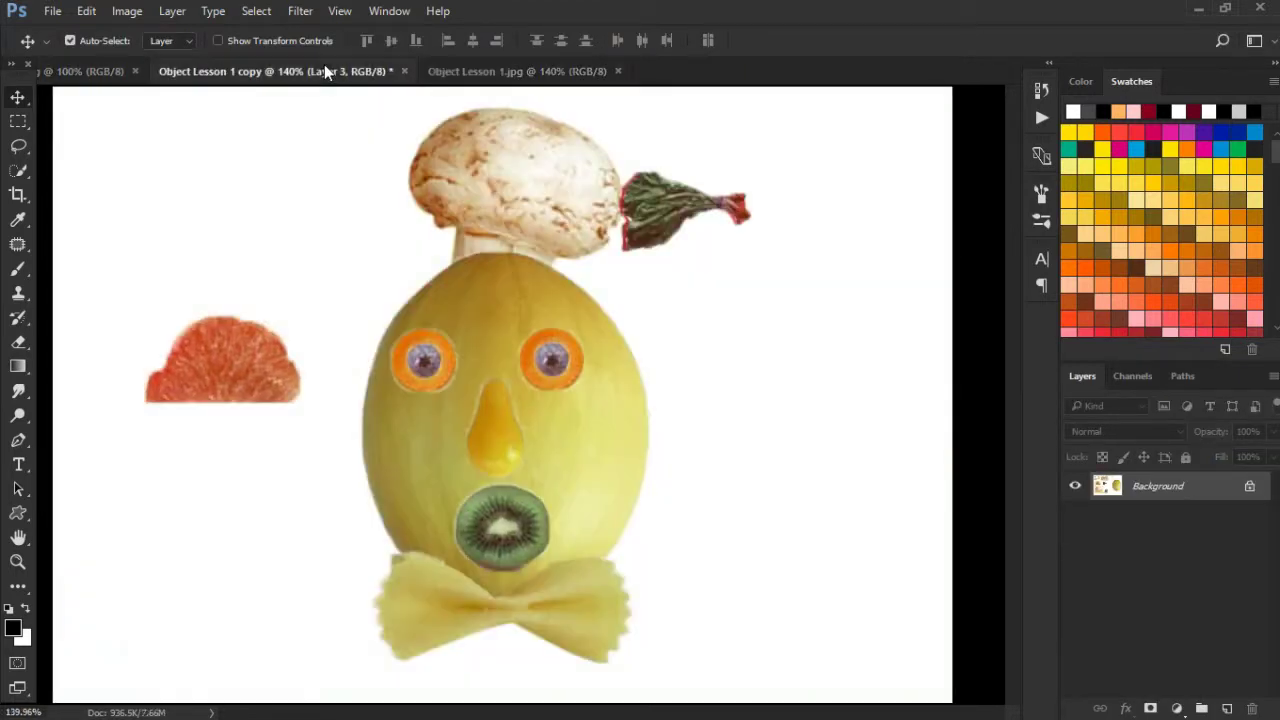
right_click(228, 375)
left_click(245, 373)
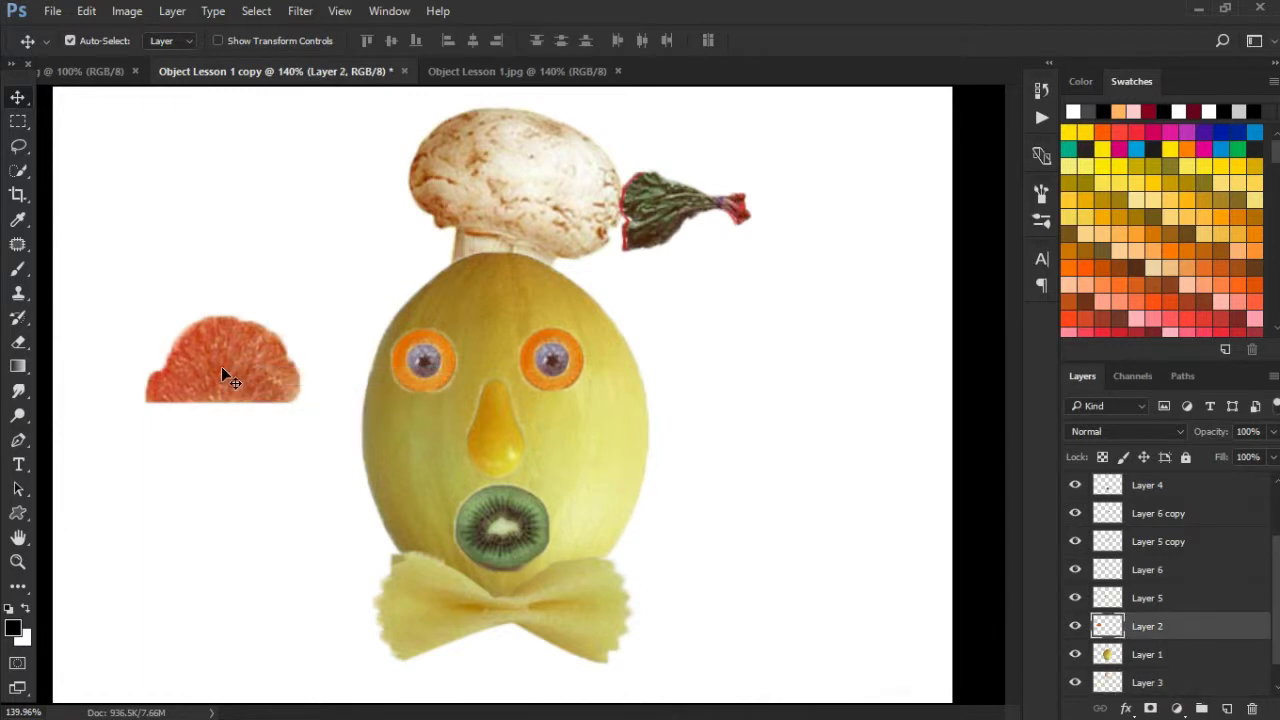
left_click_drag(223, 372, 324, 452)
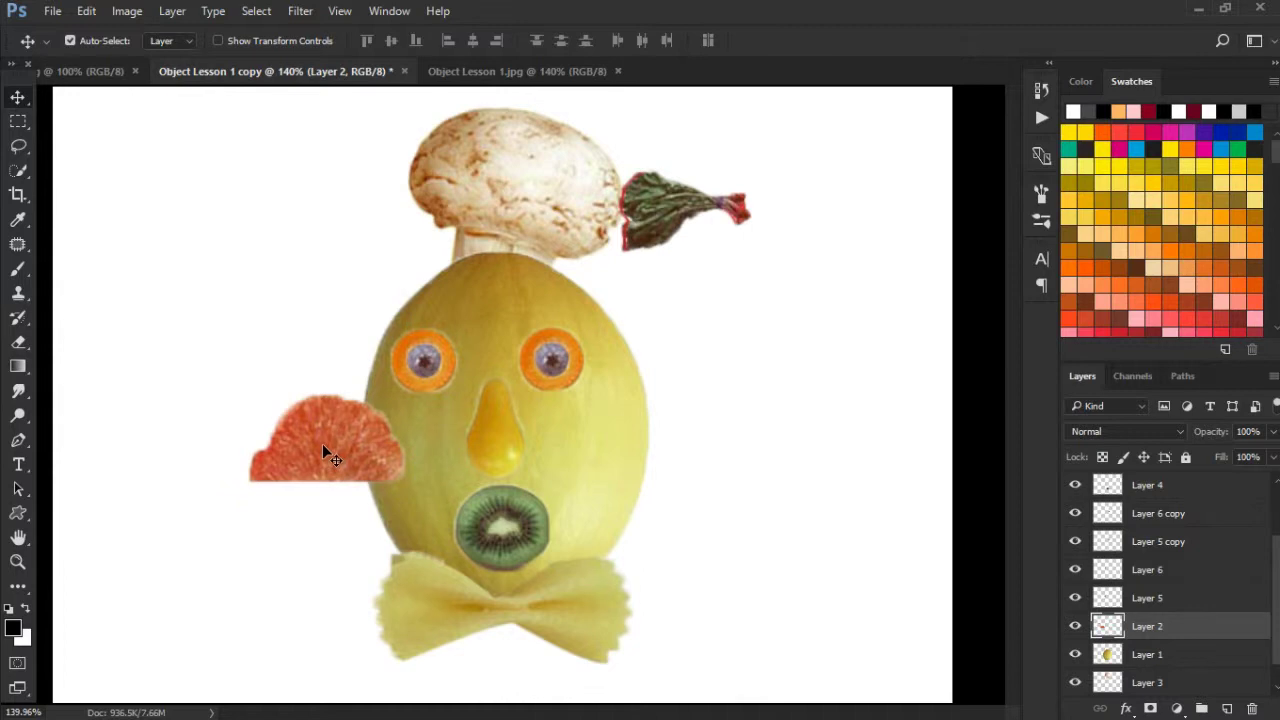
Step: Rotate the grapefruit 90° clockwise and place it at the melon's right edge
key("ctrl+t")
right_click(332, 438)
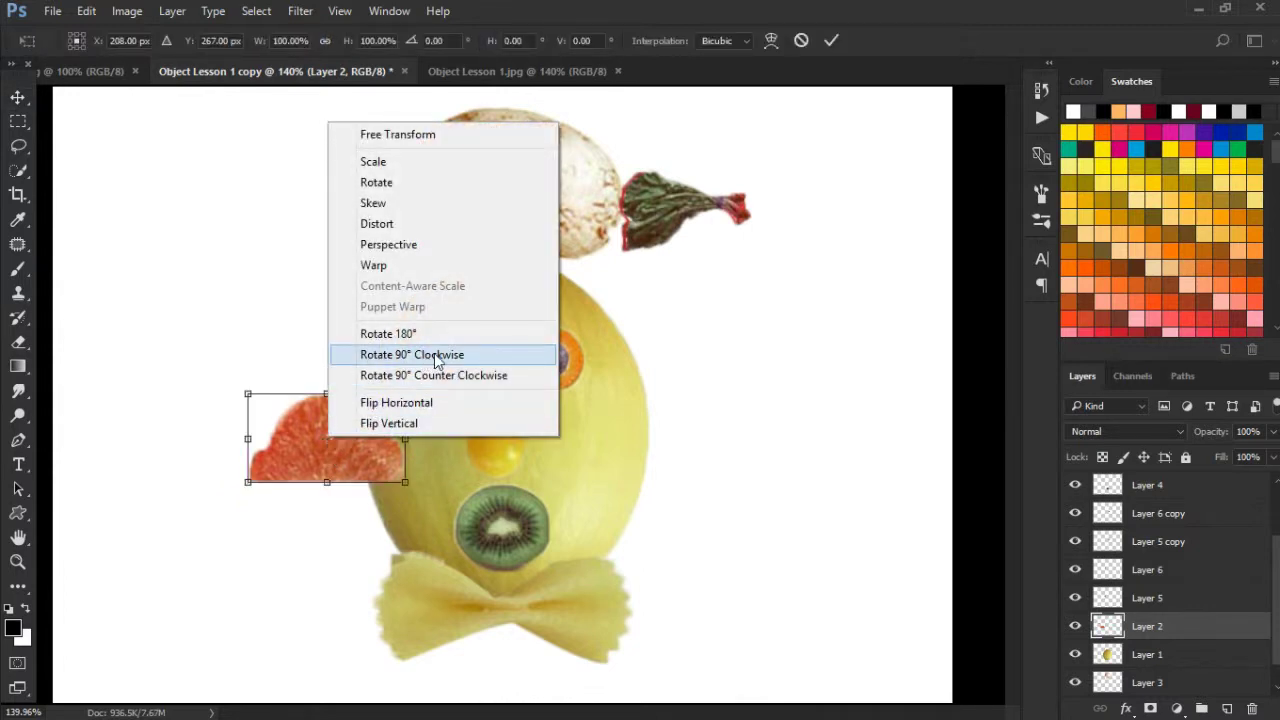
left_click(436, 356)
right_click(348, 429)
key("Escape")
left_click_drag(322, 435, 697, 407)
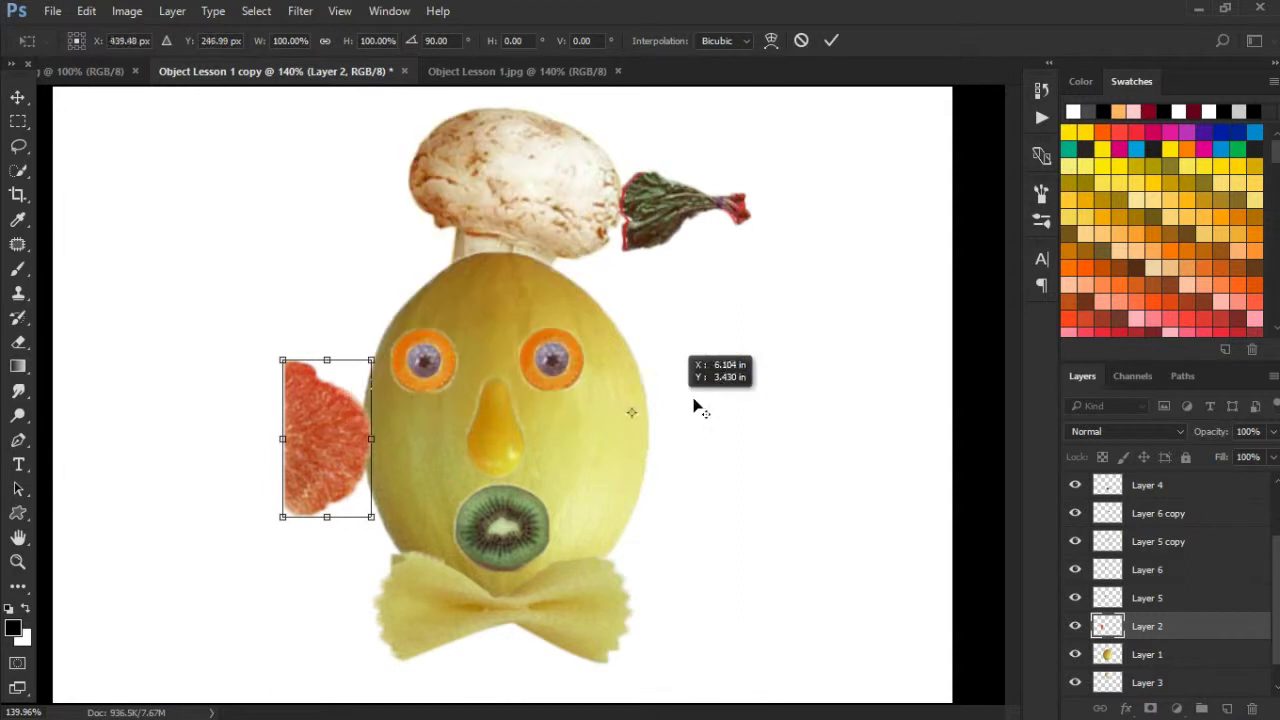
left_click_drag(320, 470, 653, 449)
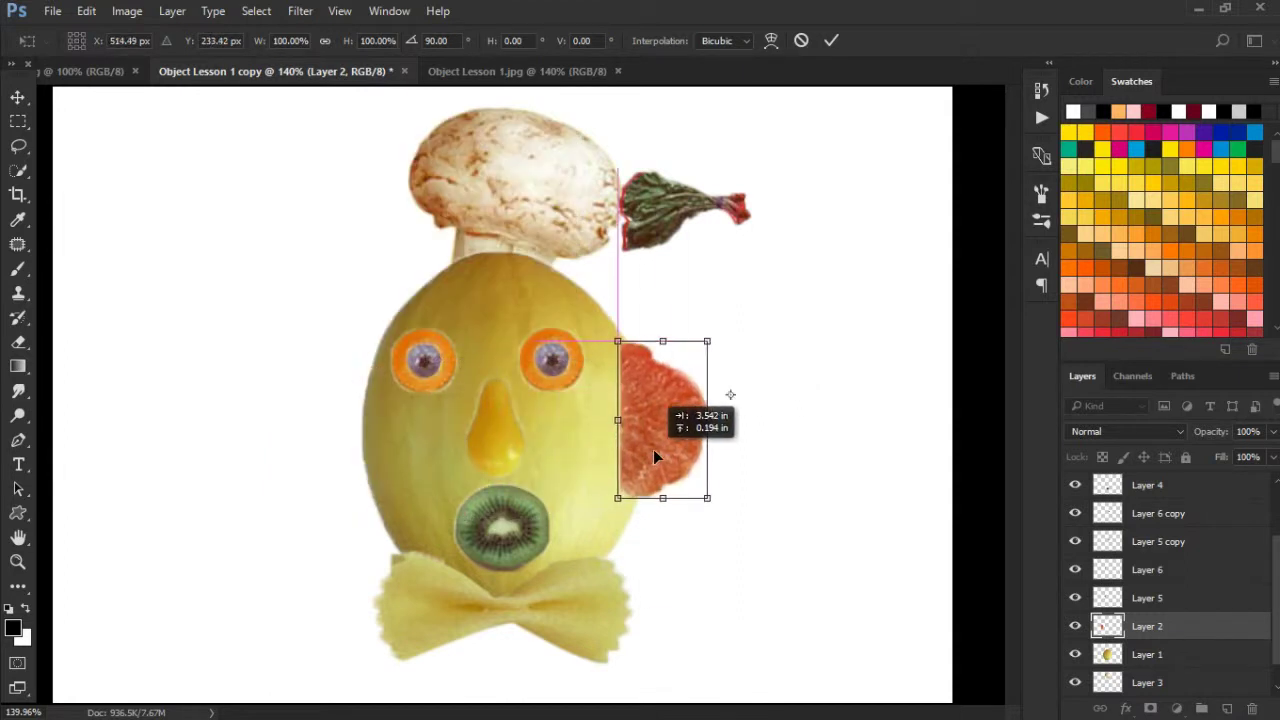
right_click(654, 451)
key("Escape")
key("Return")
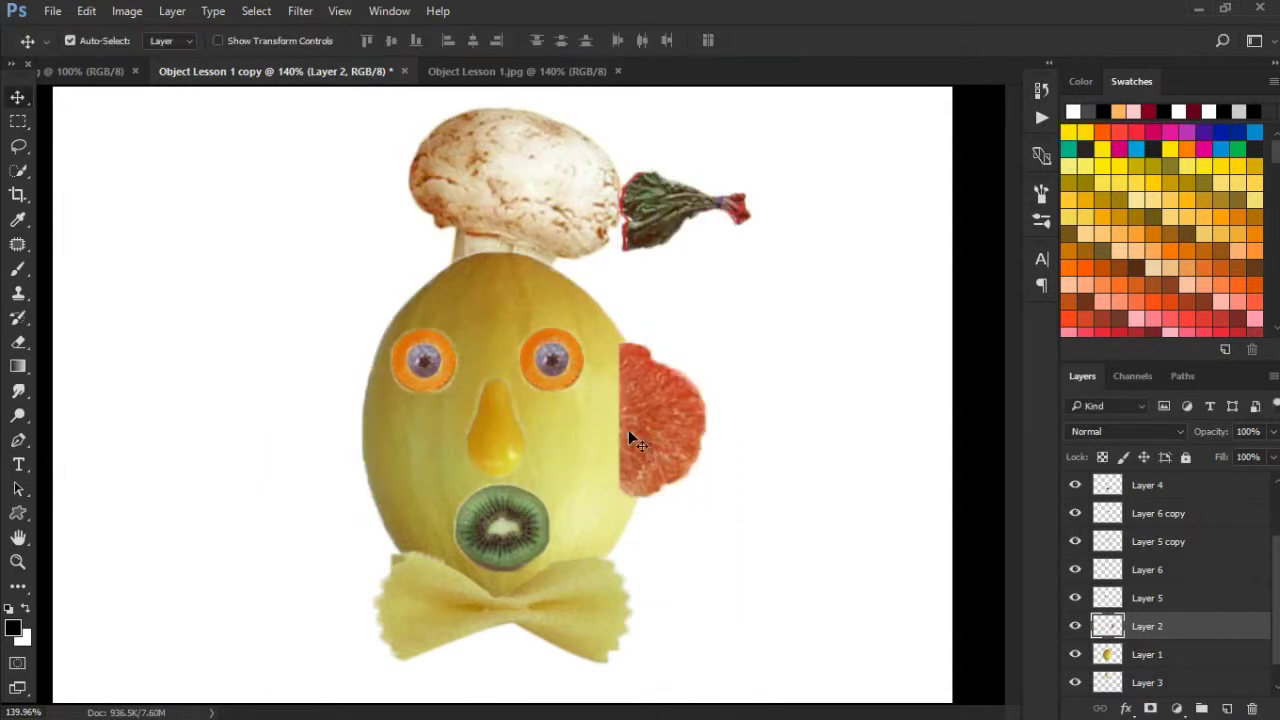
Step: Reorder the grapefruit layer and tuck the ear behind the melon's right edge
left_click(109, 77)
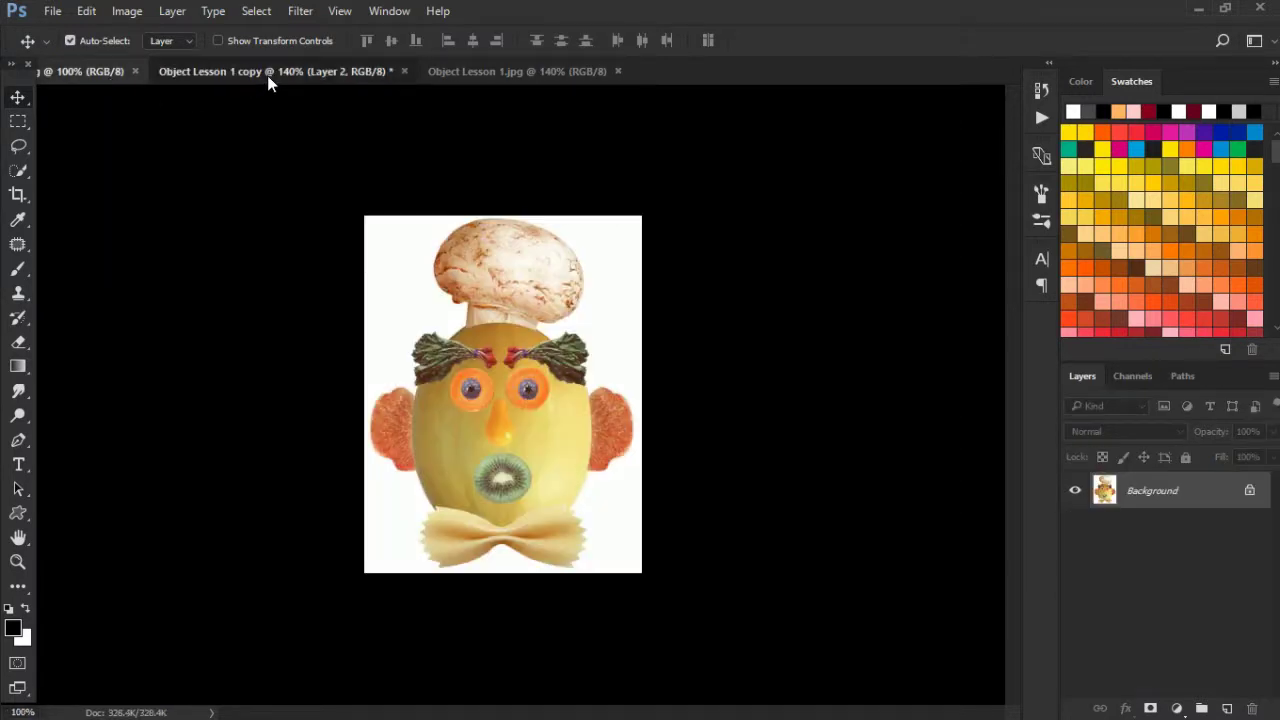
left_click(267, 75)
scroll(1150, 600, "down", 3)
left_click_drag(1154, 604, 1155, 640)
left_click_drag(678, 424, 686, 426)
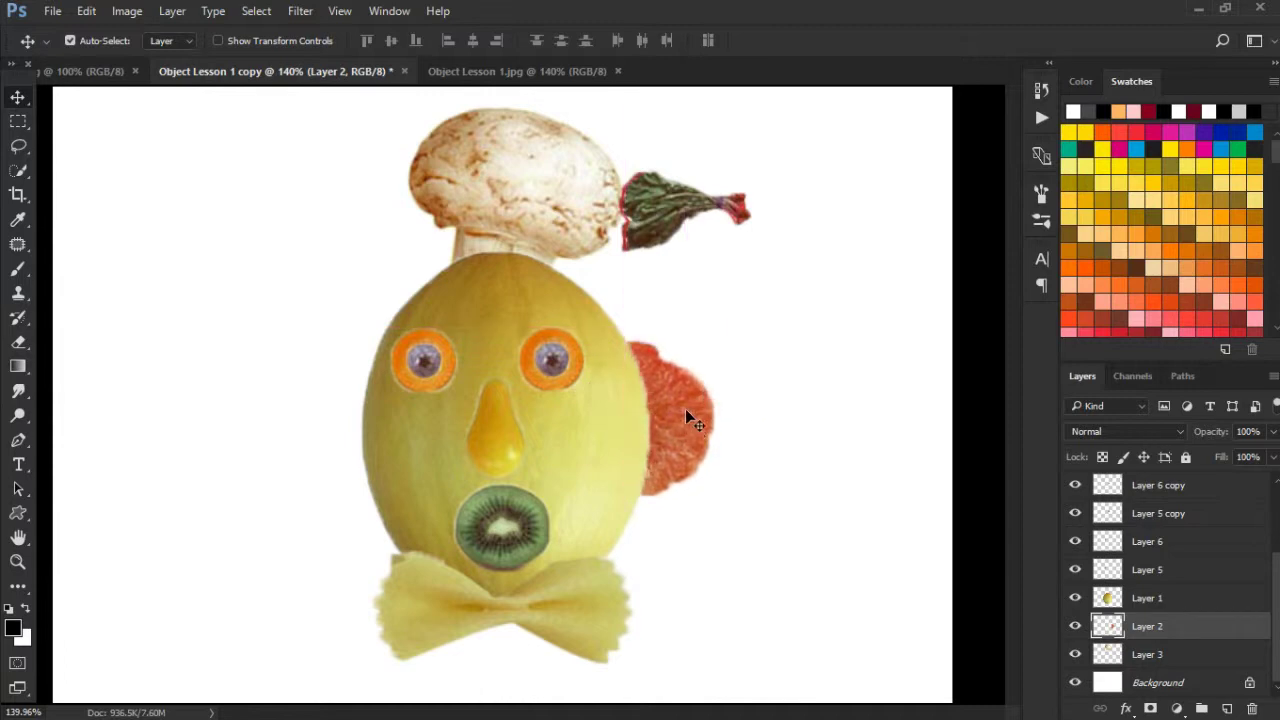
Step: Flip the right grapefruit ear vertically and shift it slightly
key("ctrl+t")
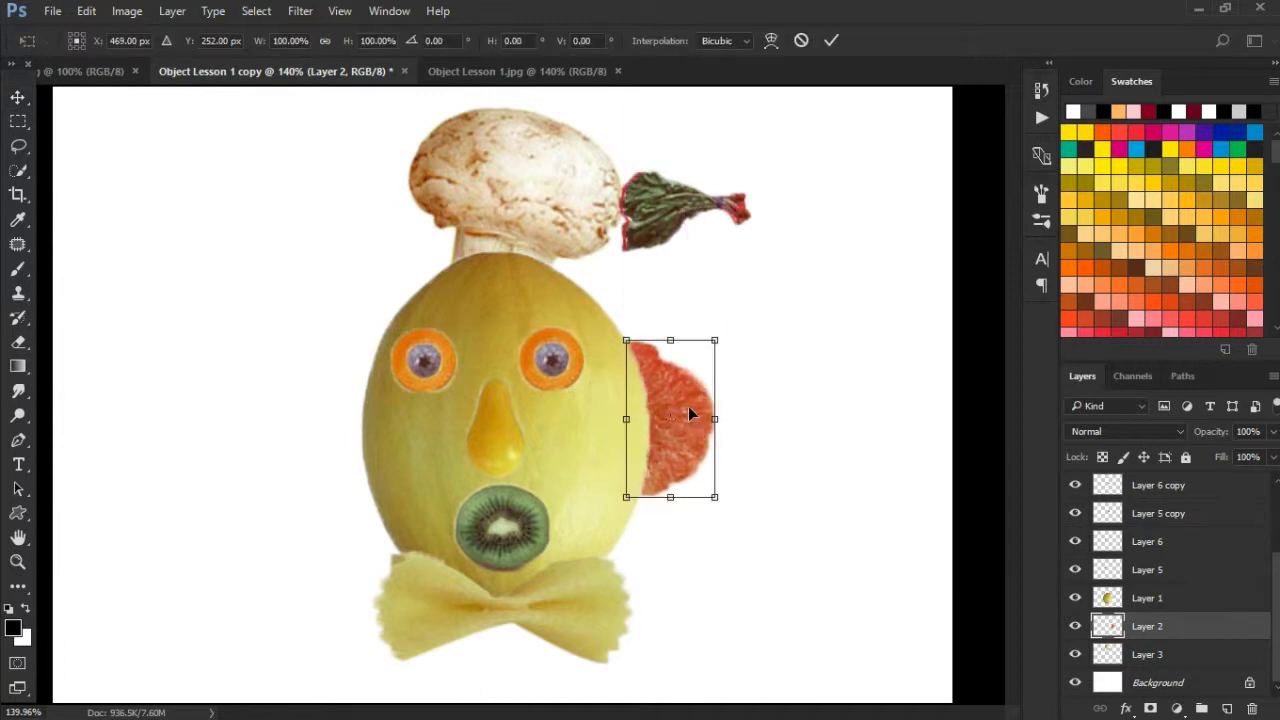
right_click(689, 410)
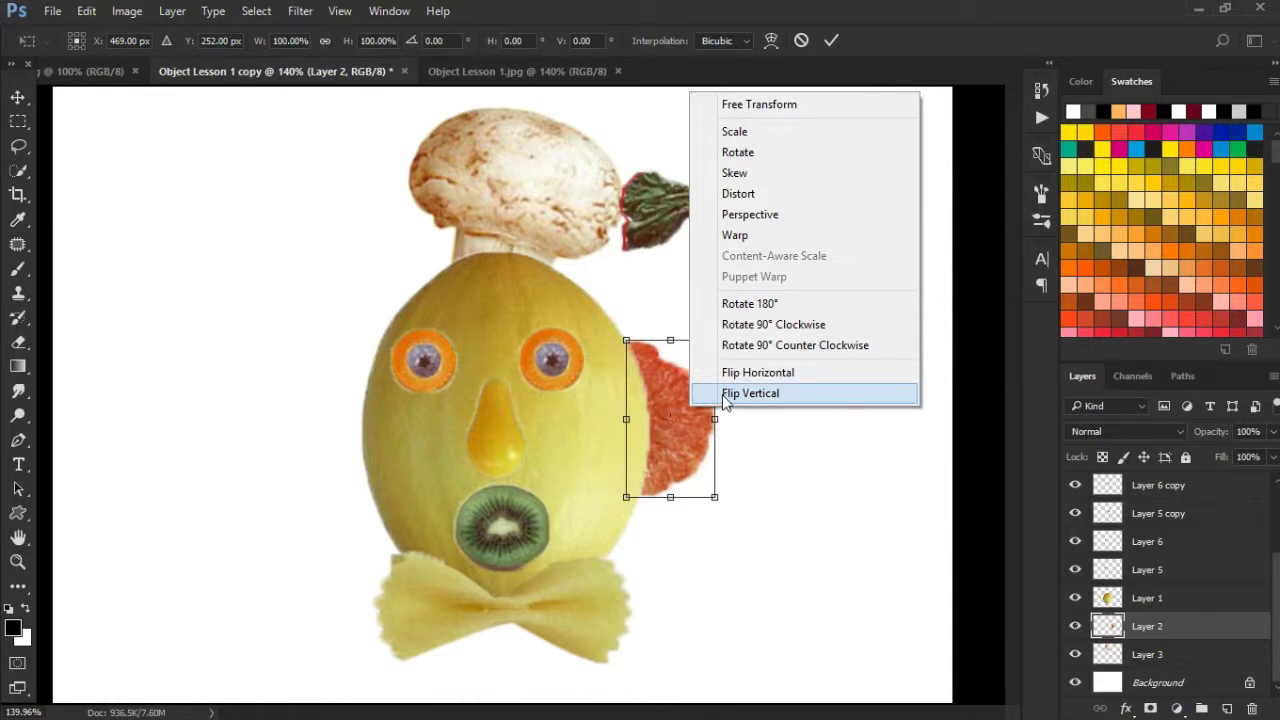
left_click(724, 395)
left_click_drag(683, 414, 683, 405)
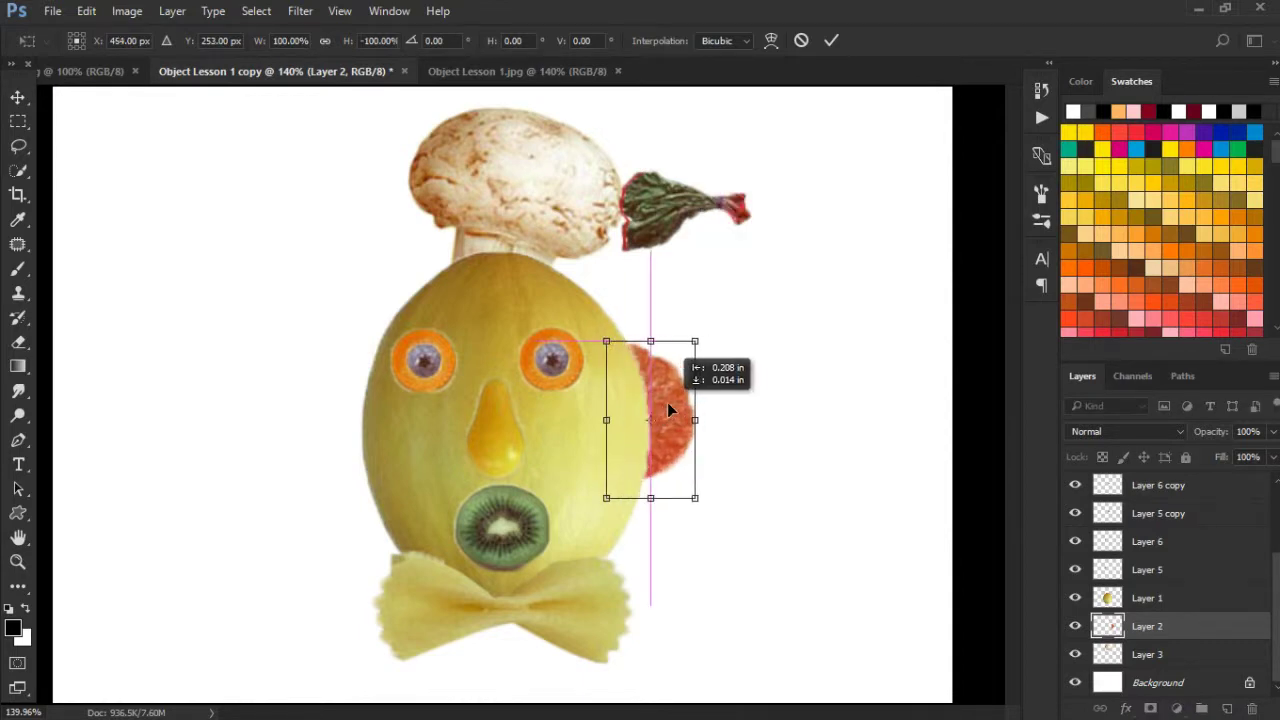
key("Return")
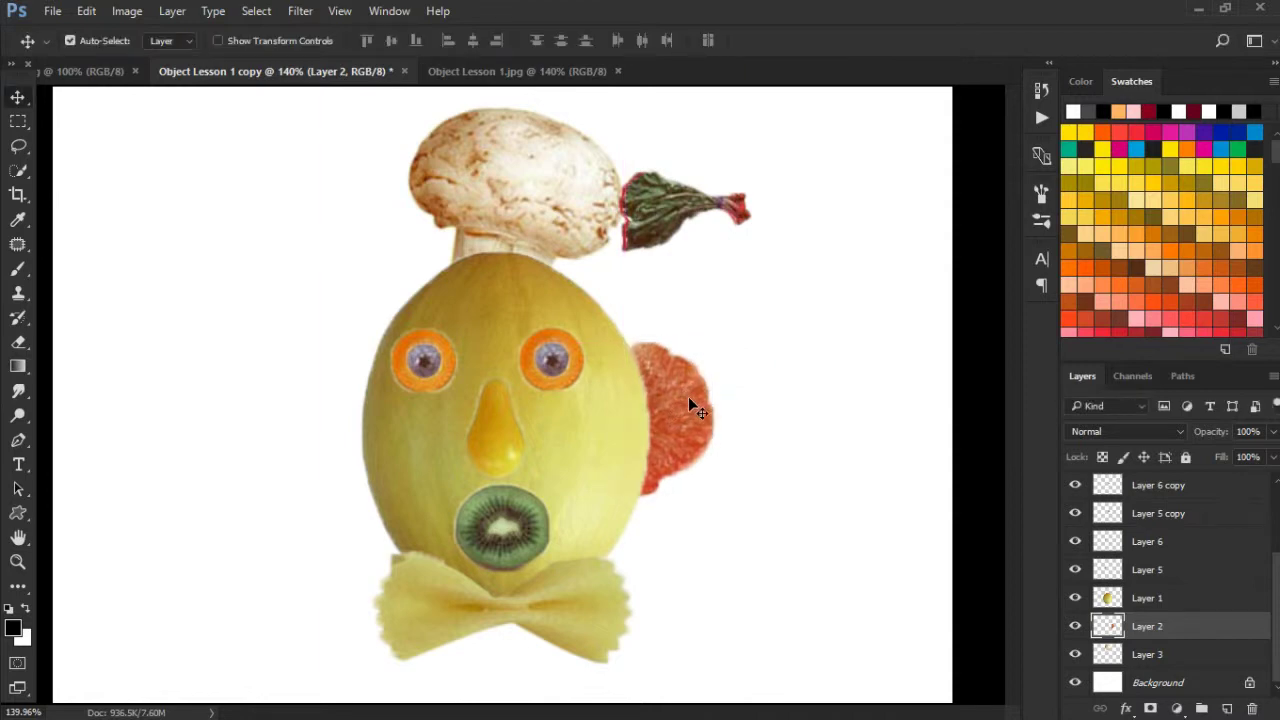
Step: Alt-drag a grapefruit copy behind the melon's left edge and flip it horizontally
mouse_move(690, 418)
left_mouse_down()
mouse_move(434, 416)
mouse_move(378, 430)
left_mouse_up()
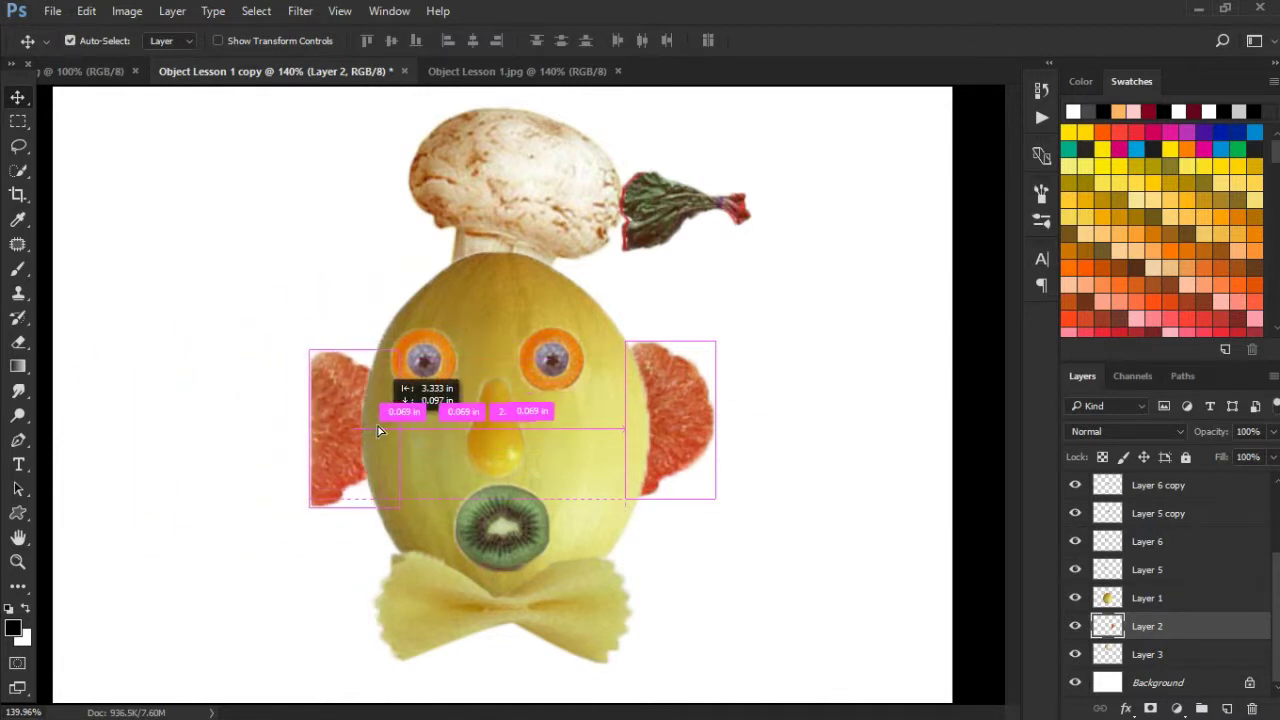
left_click_drag(378, 430, 376, 430)
key("ctrl+t")
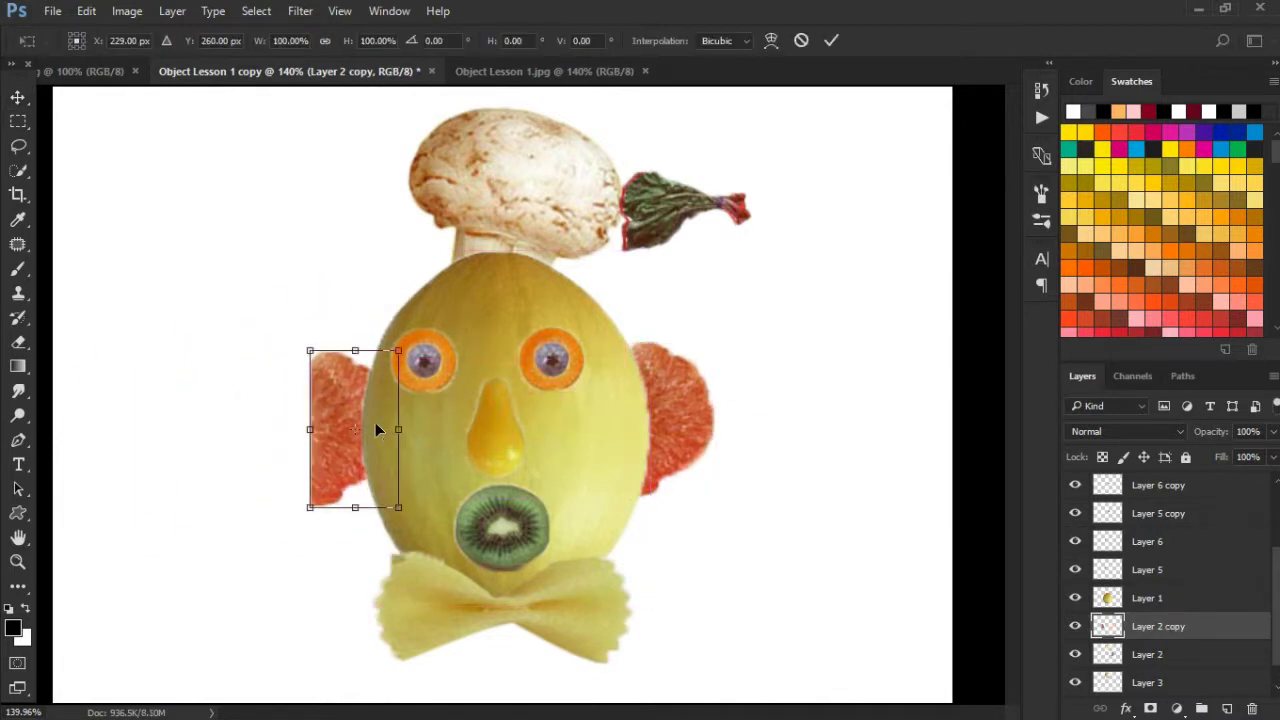
right_click(376, 430)
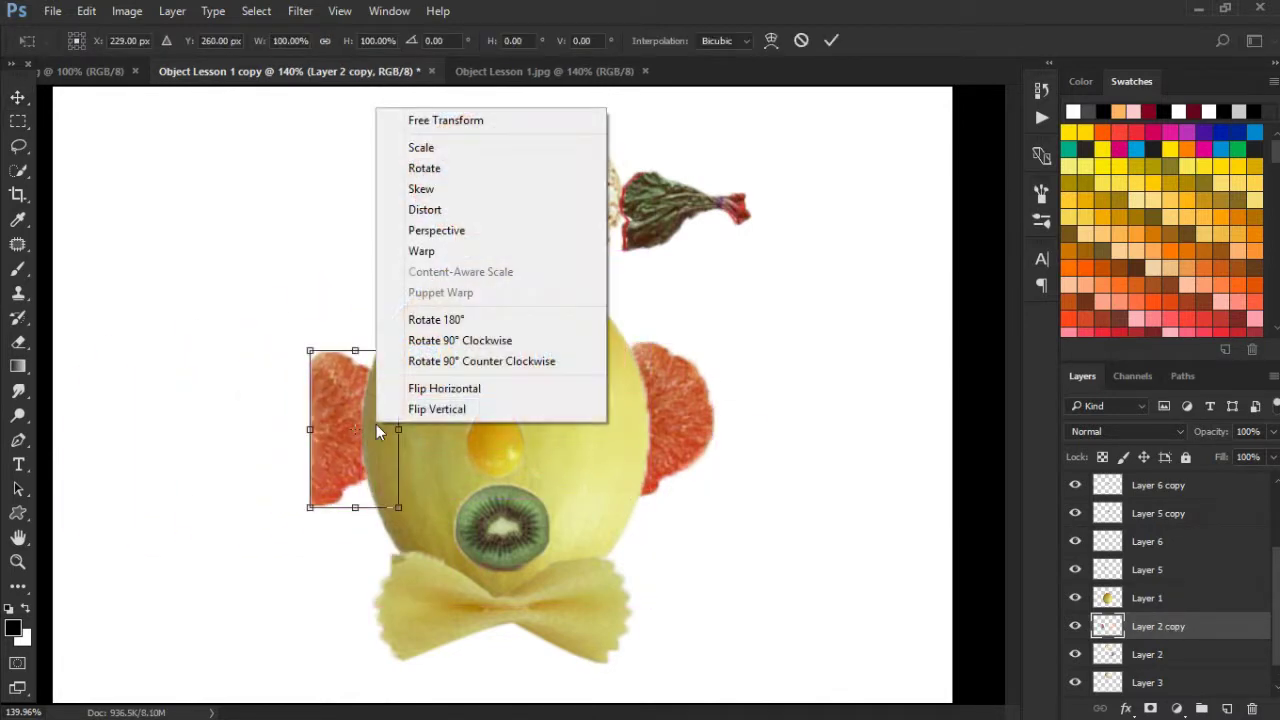
left_click(464, 388)
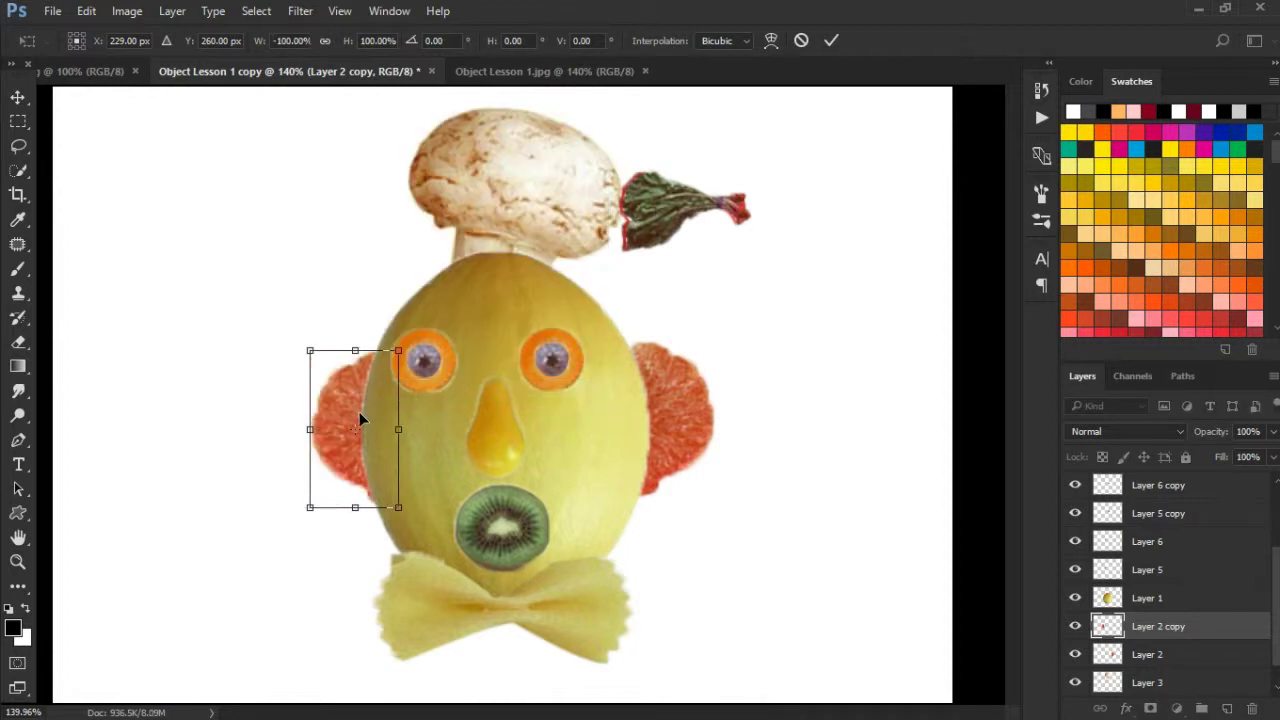
left_click_drag(359, 412, 345, 402)
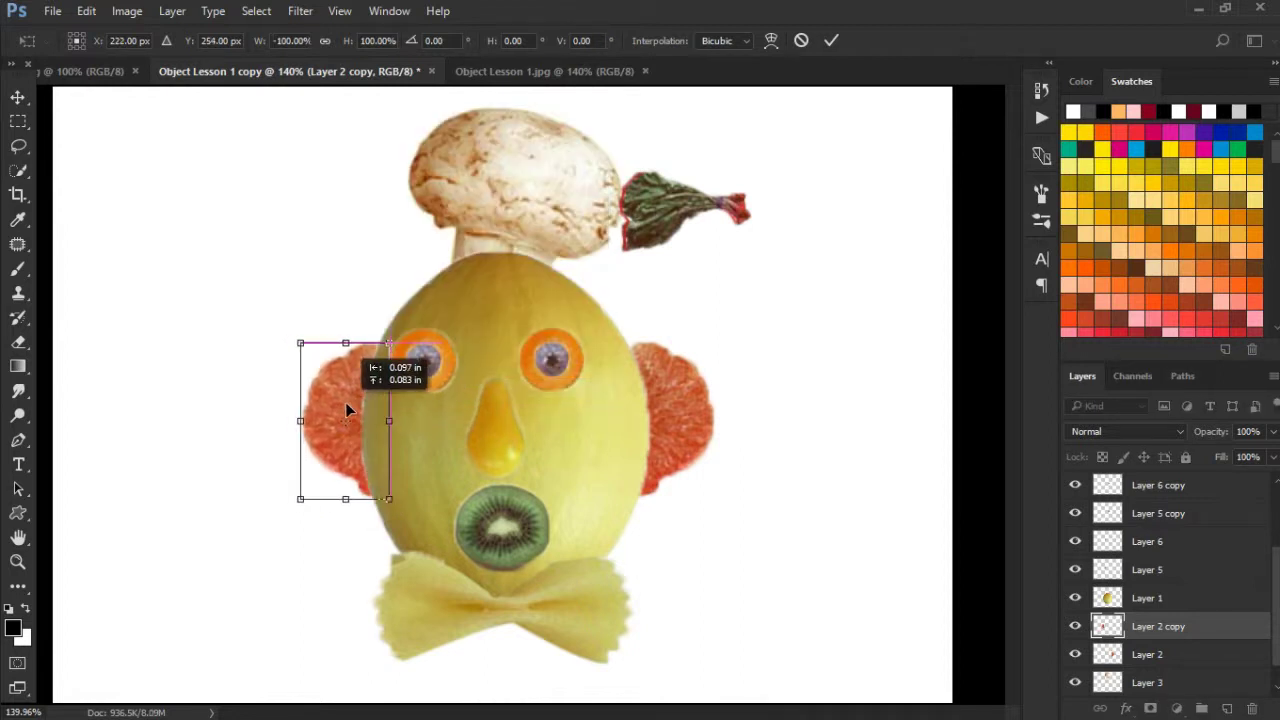
key("Return")
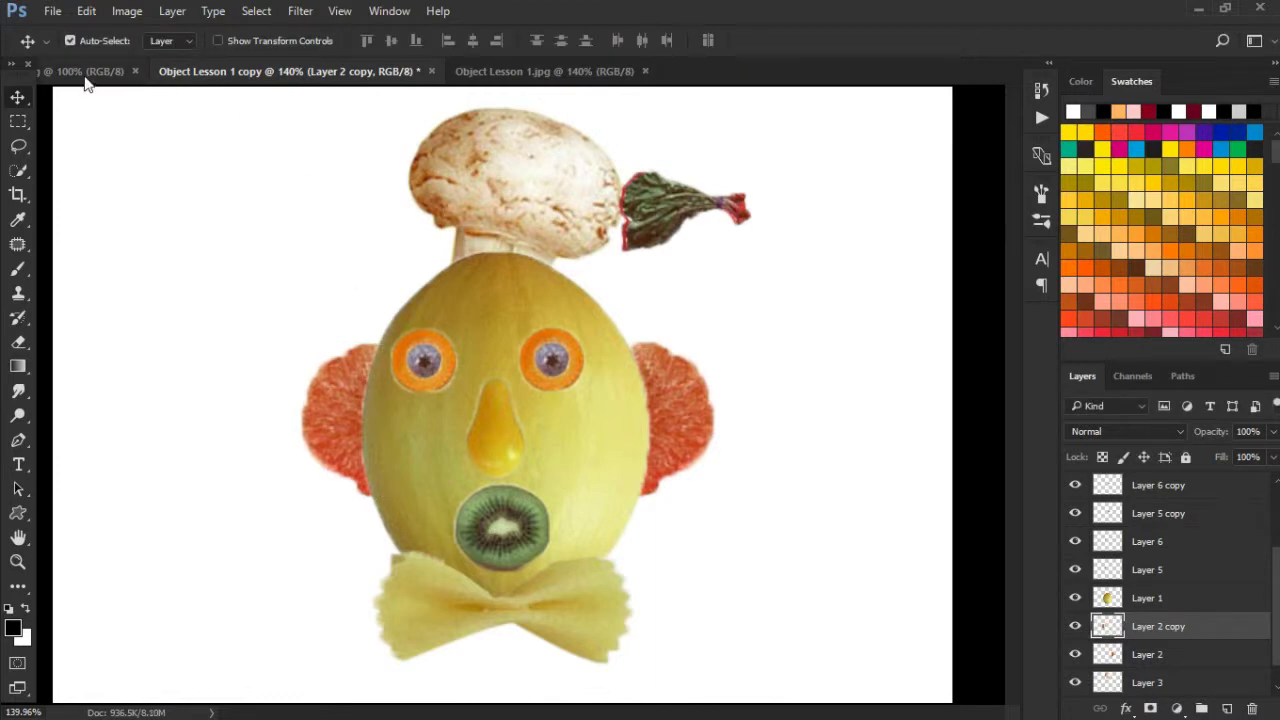
left_click(85, 72)
left_click(348, 72)
Step: Move the Layer 9 leaf above the left eye and shrink it to about 65%
right_click(660, 205)
left_click(685, 214)
right_click(662, 206)
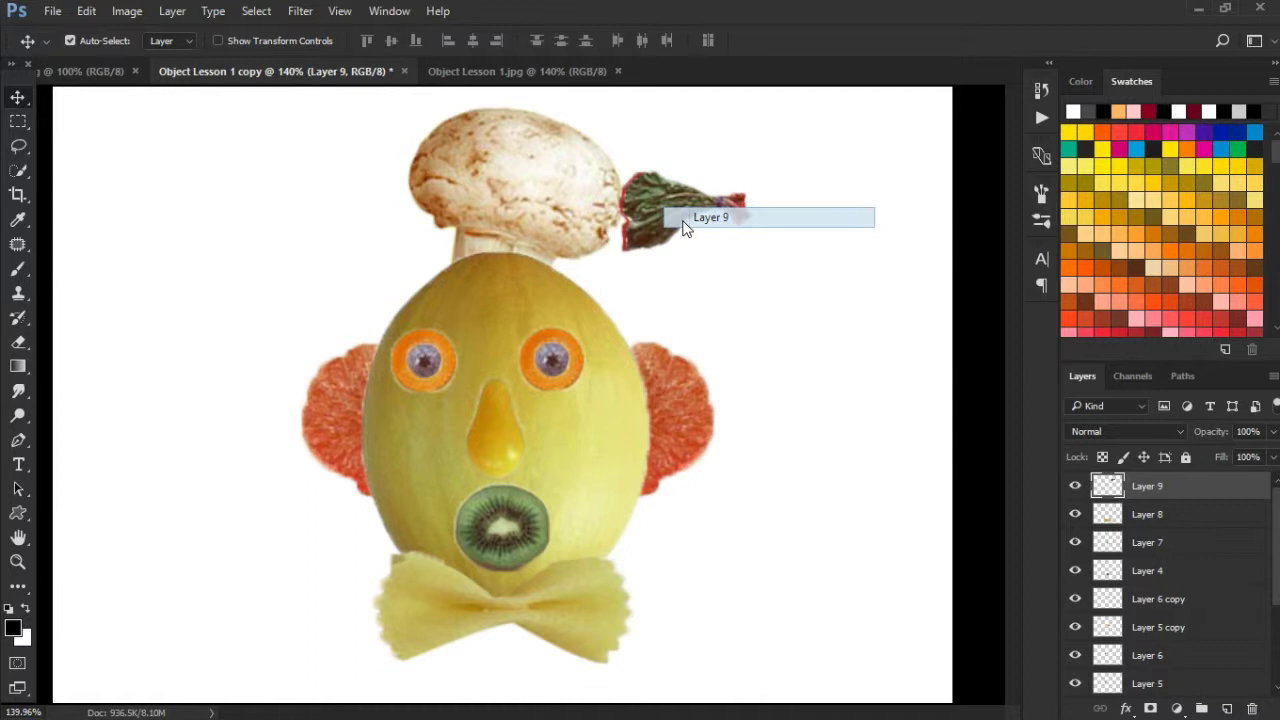
left_click(683, 217)
left_click_drag(660, 205, 387, 297)
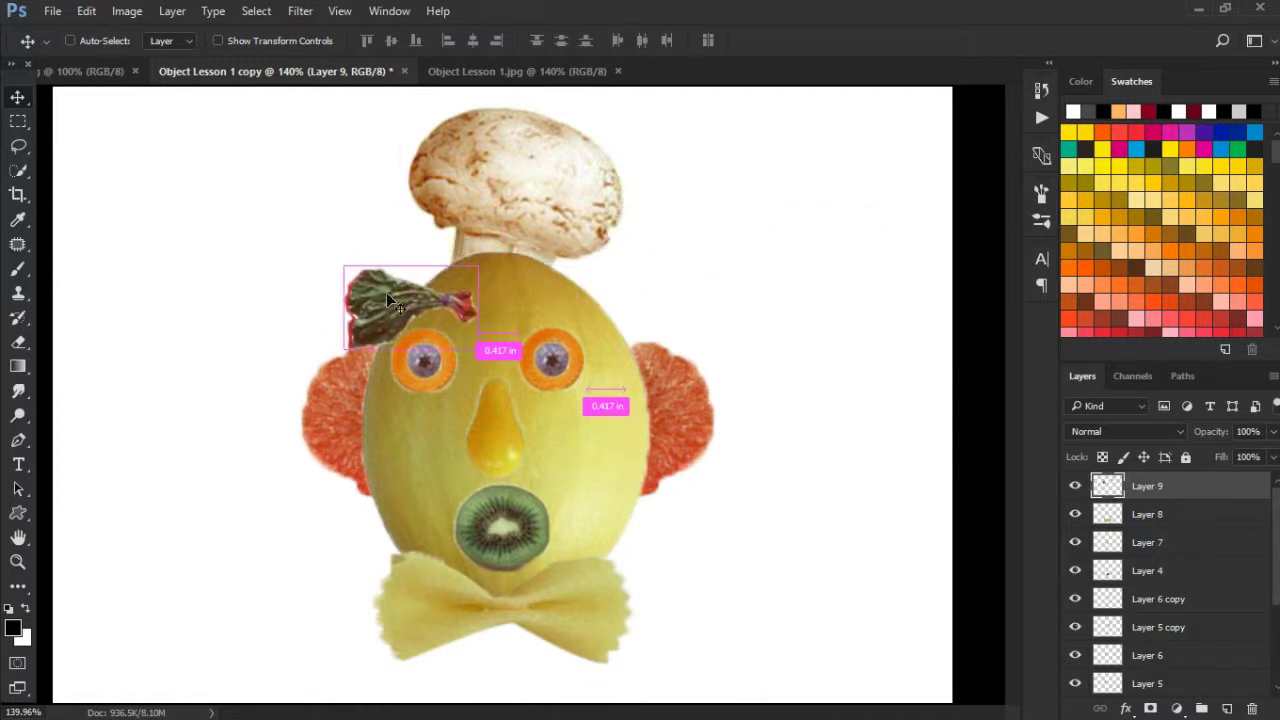
key("ctrl+t")
left_click_drag(477, 268, 427, 313)
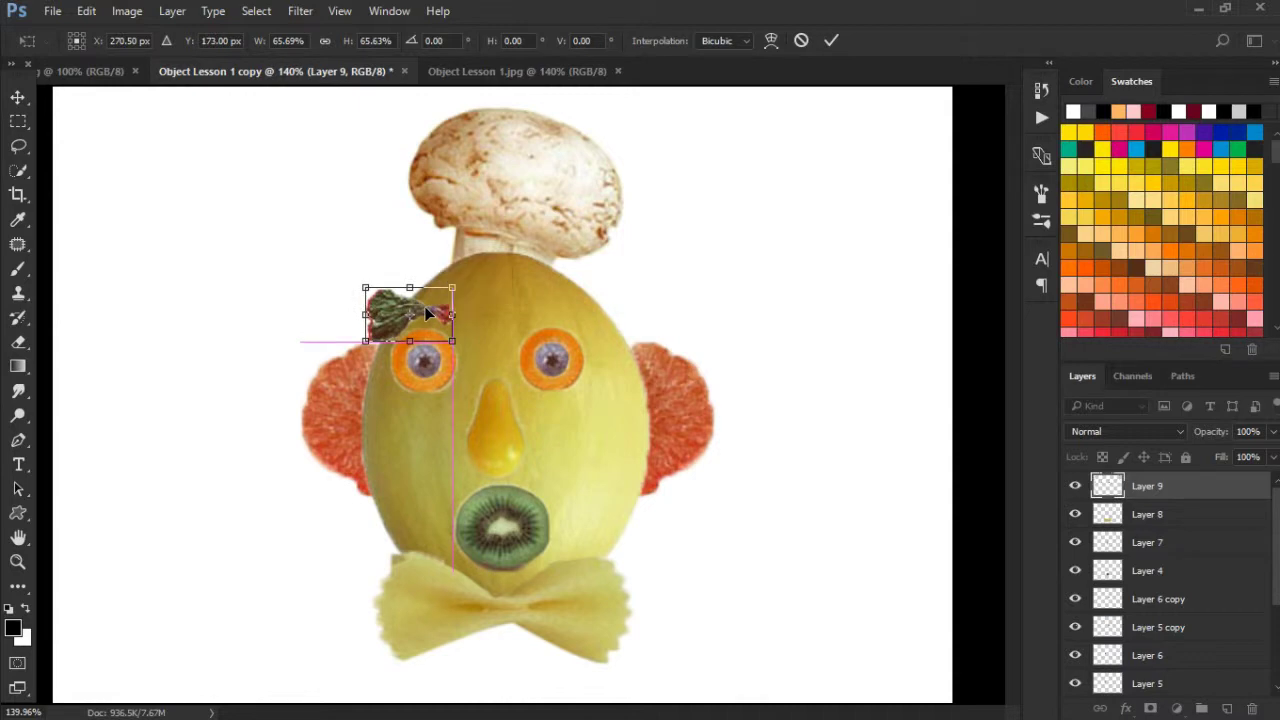
key("Return")
Step: Shift both parts of the left eye slightly right and nudge the leaf eyebrow to match
right_click(435, 358)
left_click(498, 371)
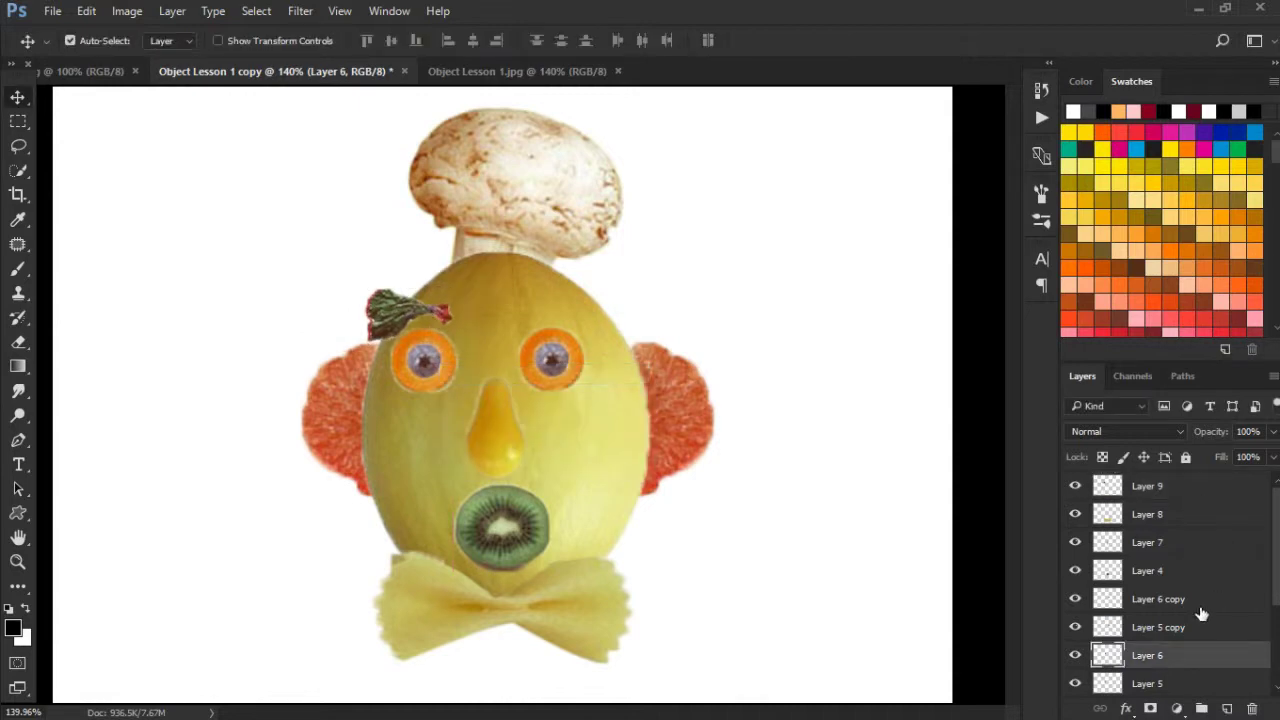
left_click(1101, 681, "shift")
left_click_drag(460, 372, 474, 368)
right_click(435, 321)
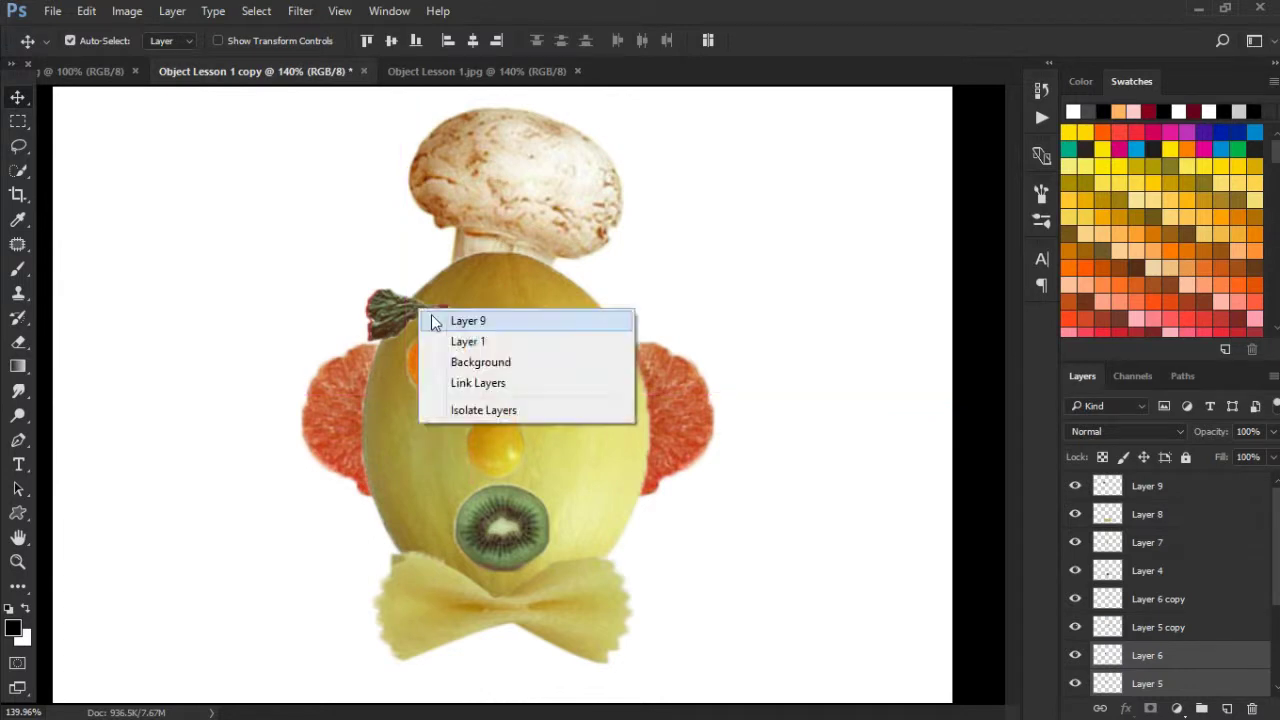
left_click(435, 321)
left_click_drag(397, 311, 412, 318)
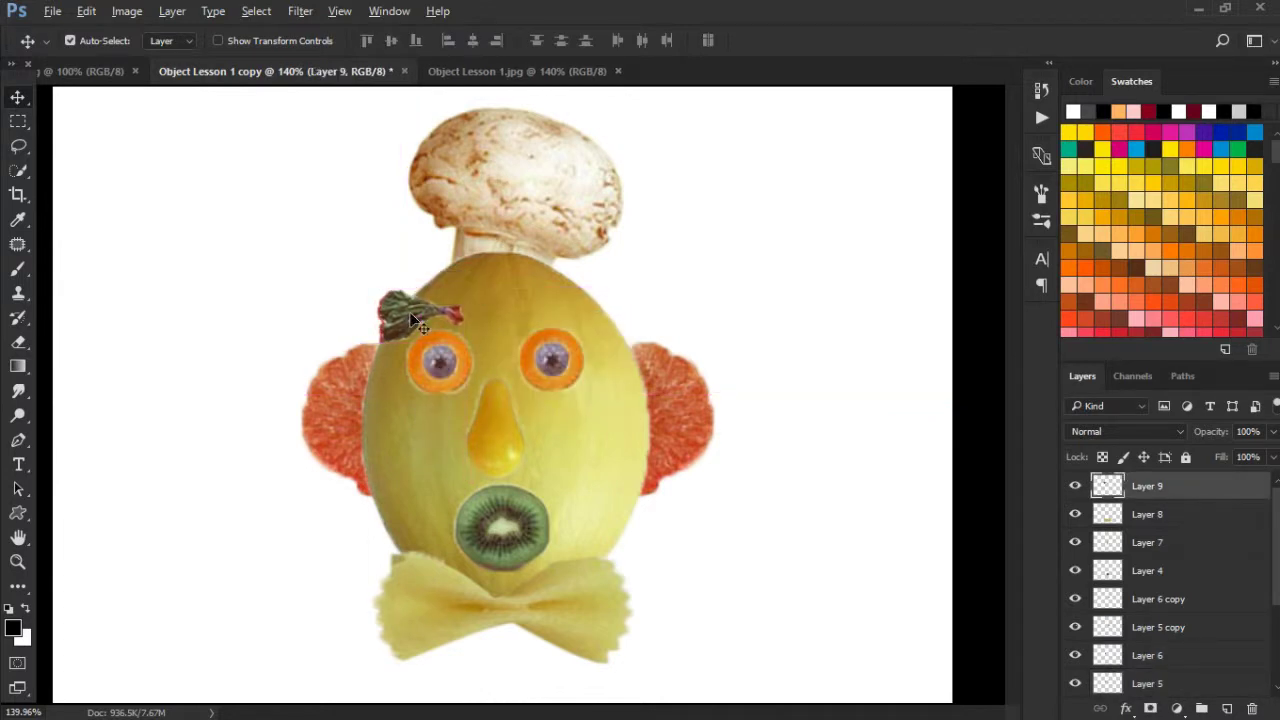
Step: Duplicate the leaf eyebrow above the right eye and flip it horizontally
left_click_drag(411, 316, 544, 316)
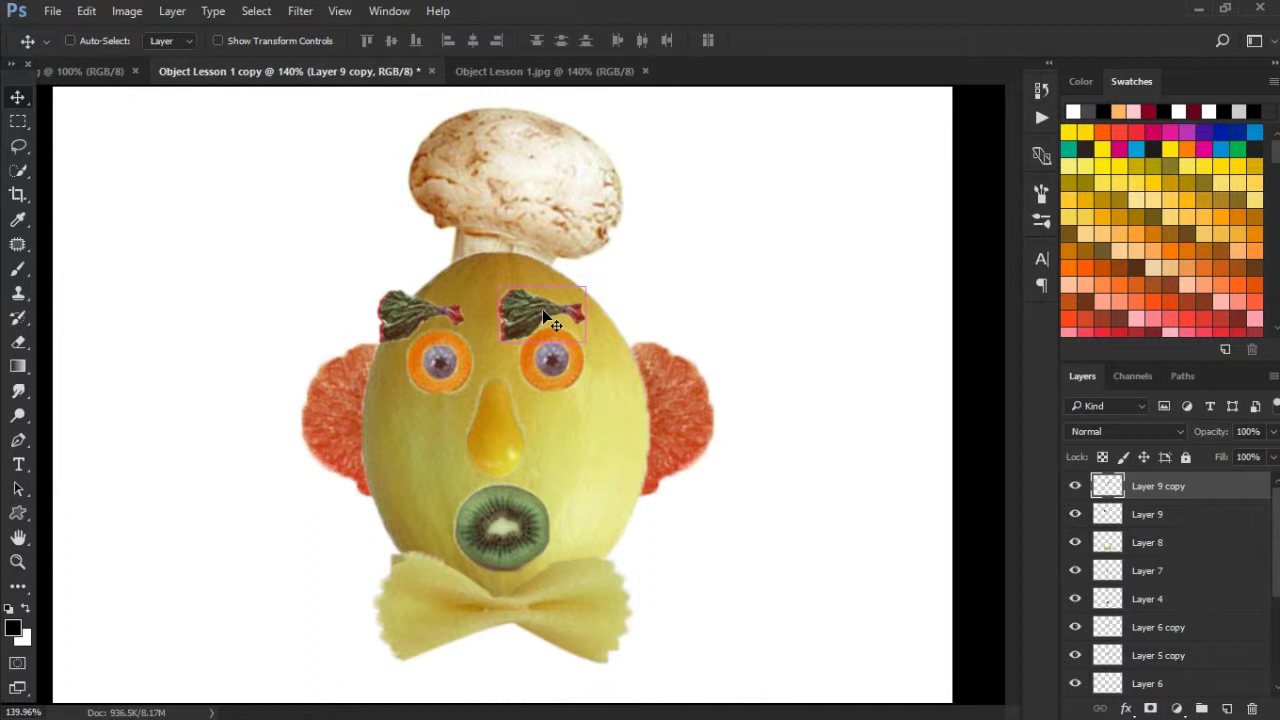
key("ctrl+t")
right_click(543, 312)
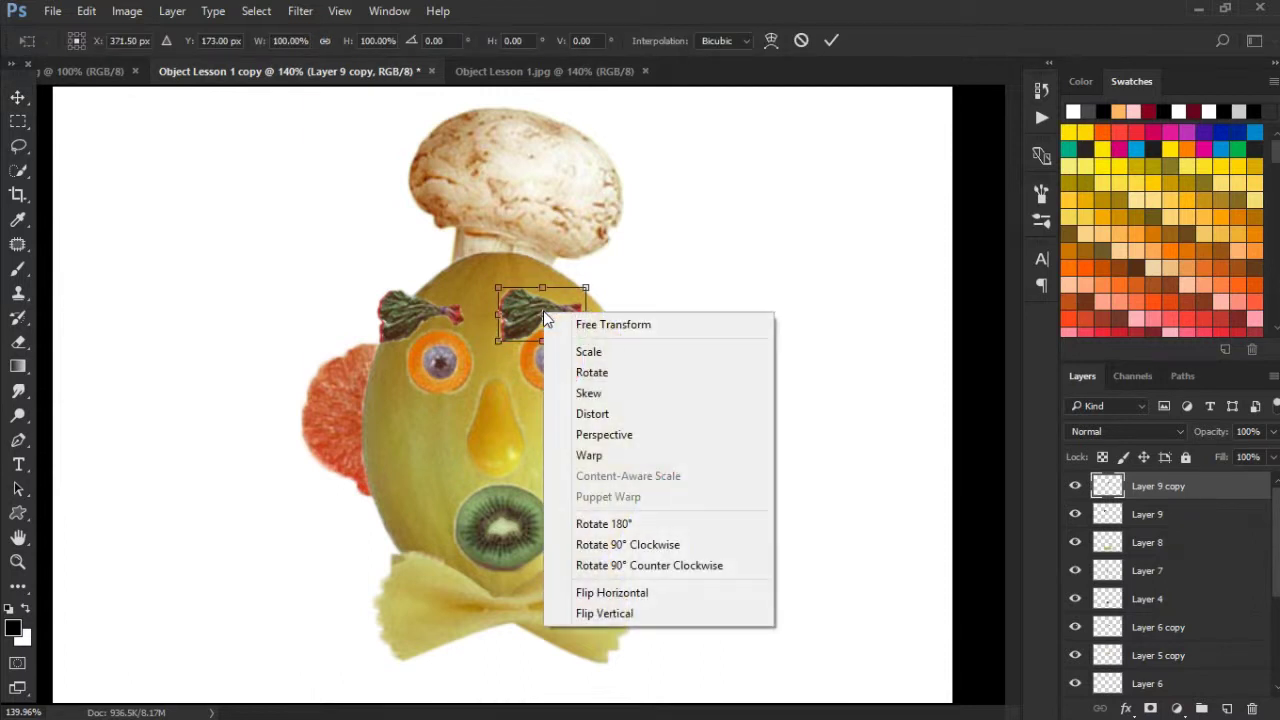
left_click(604, 592)
left_click_drag(572, 322, 601, 320)
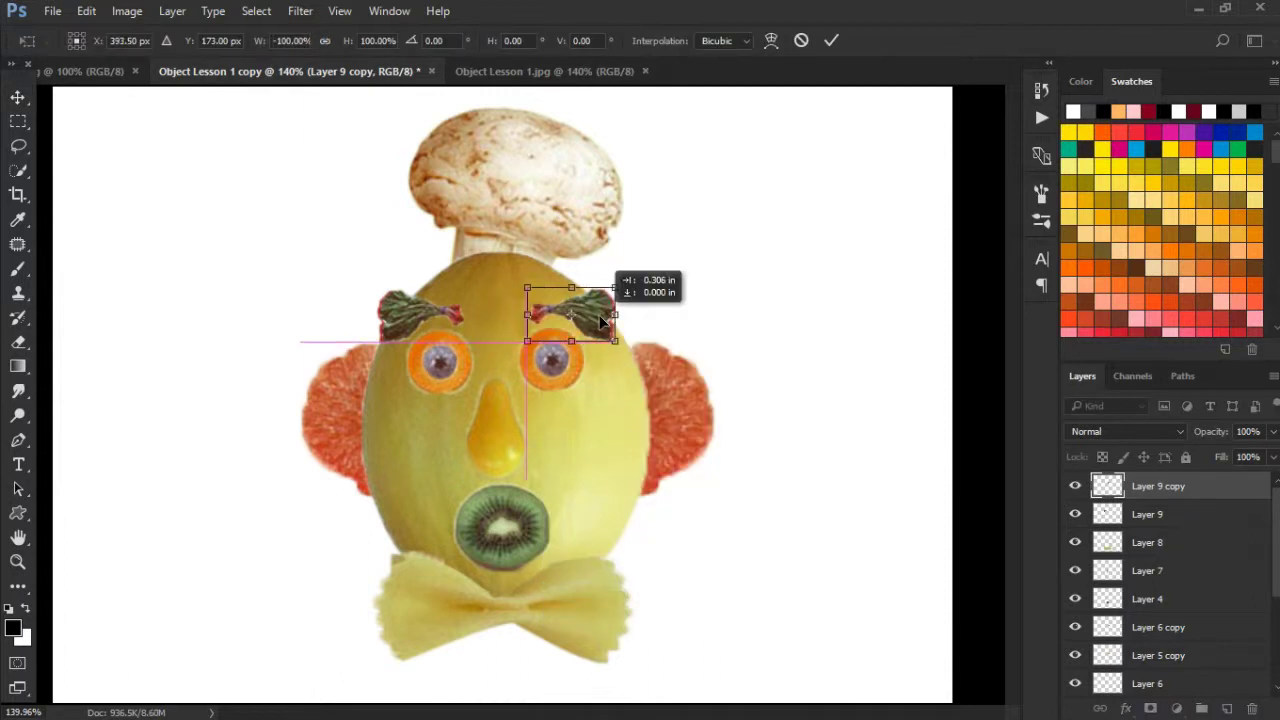
key("Return")
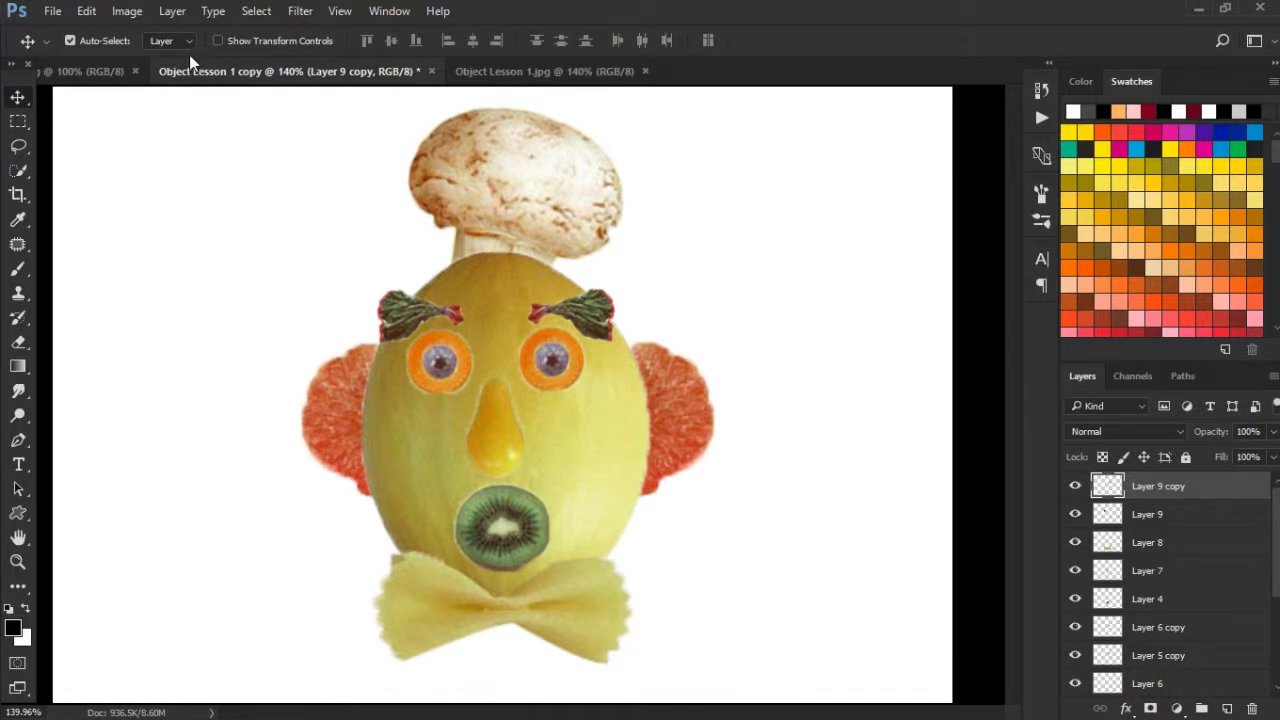
Step: Compare with the flattened finished face document, then return to the layered fruit face
left_click(470, 75)
left_click(128, 70)
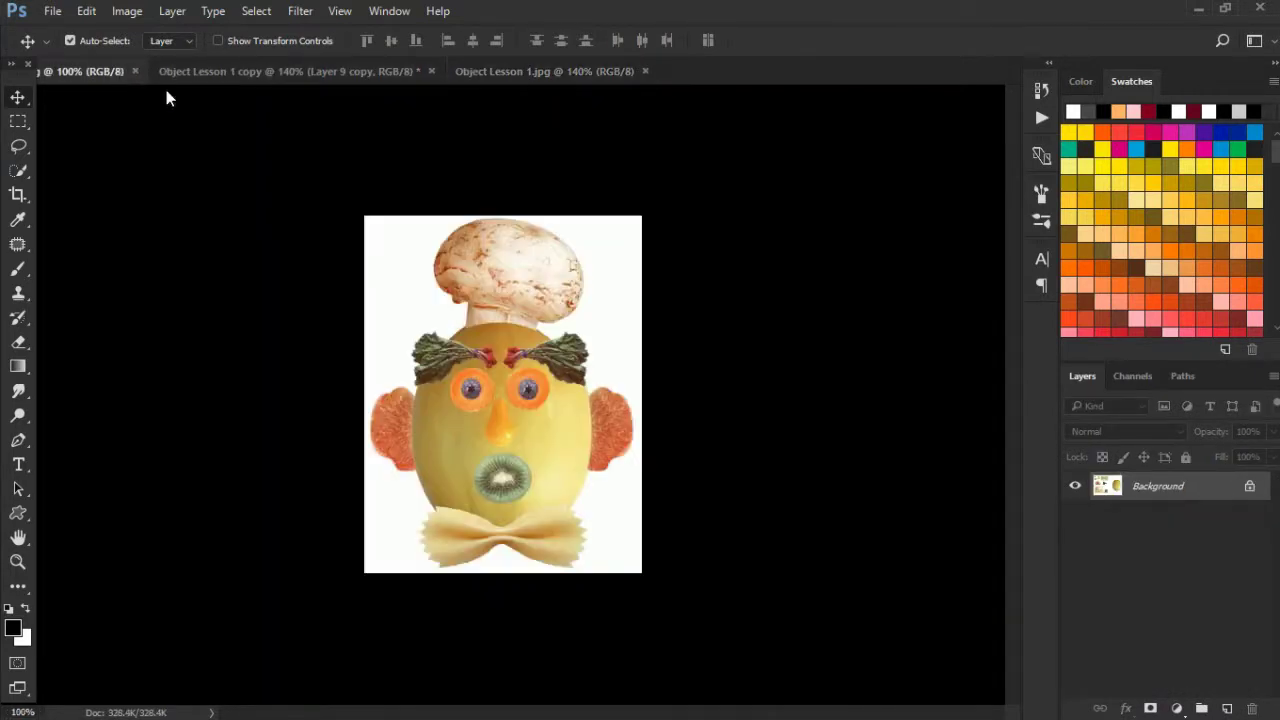
left_click(369, 72)
Step: In Chrome, scroll the Google Images results and preview the loose fruit-parts source image
left_click(1203, 8)
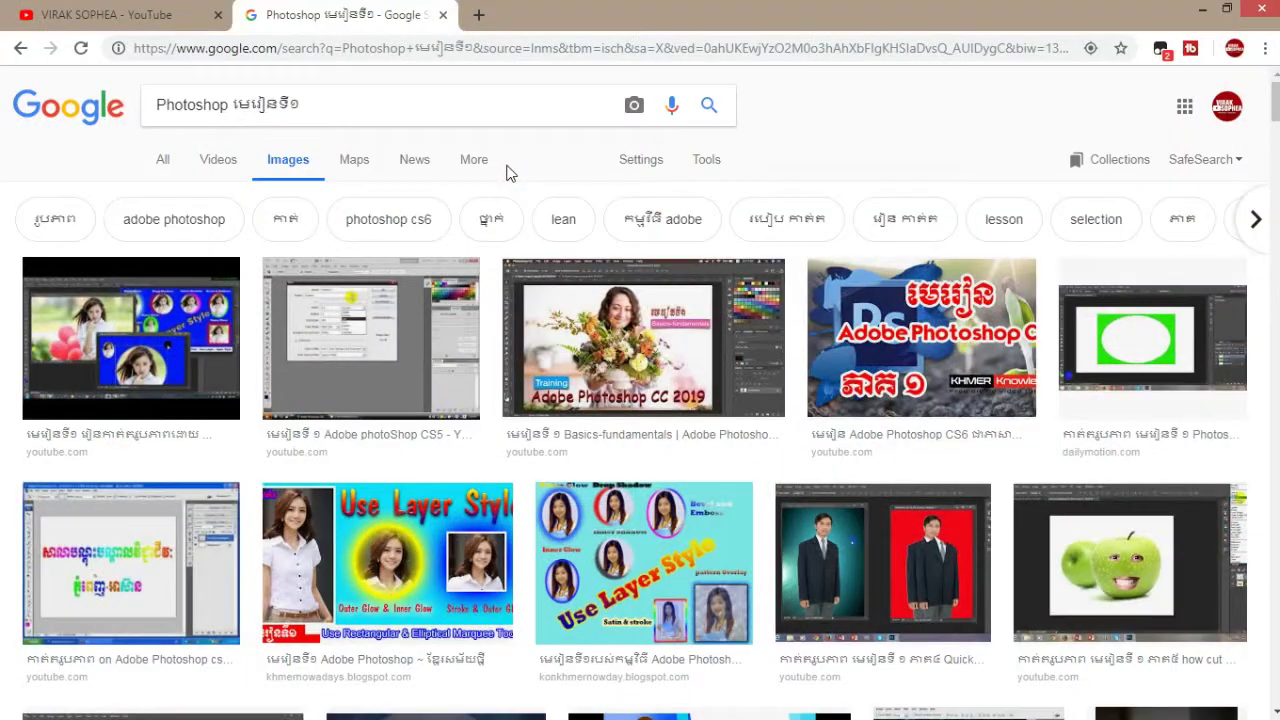
left_click(369, 107)
key("ctrl+a")
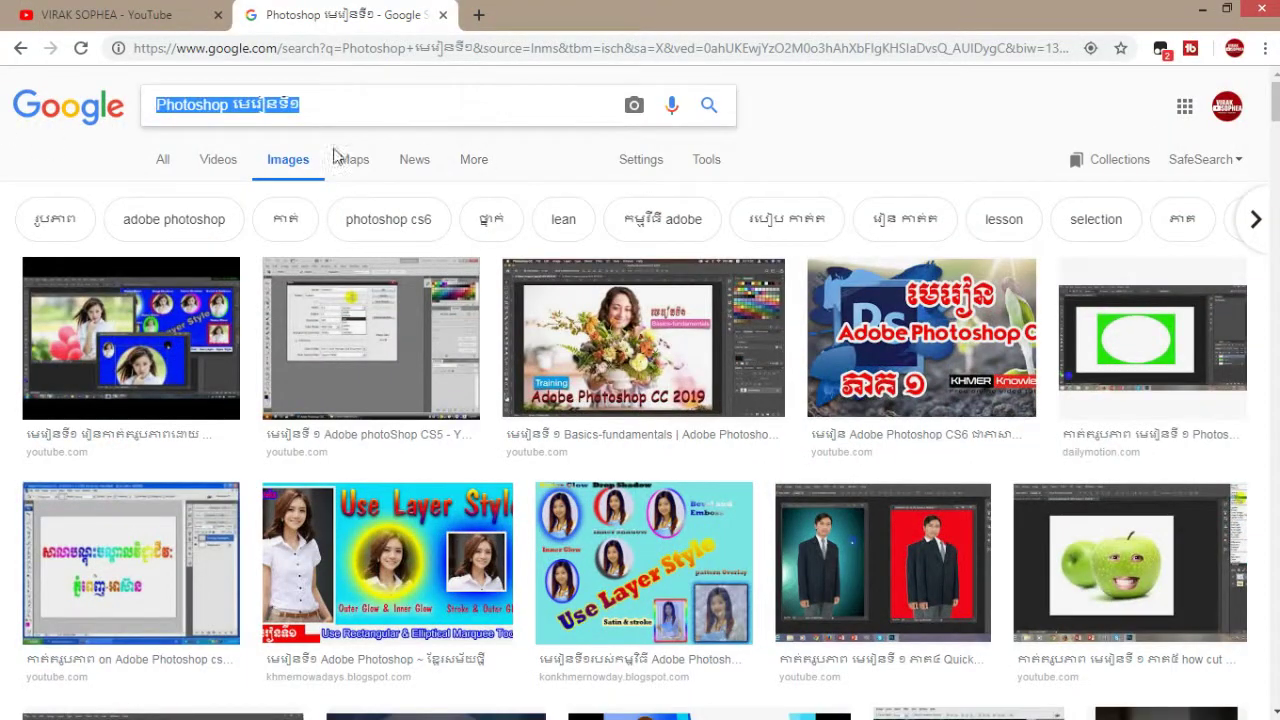
scroll(843, 106, "down", 2)
scroll(843, 110, "down", 3)
scroll(845, 148, "down", 4)
scroll(845, 148, "down", 5)
left_click(1100, 380)
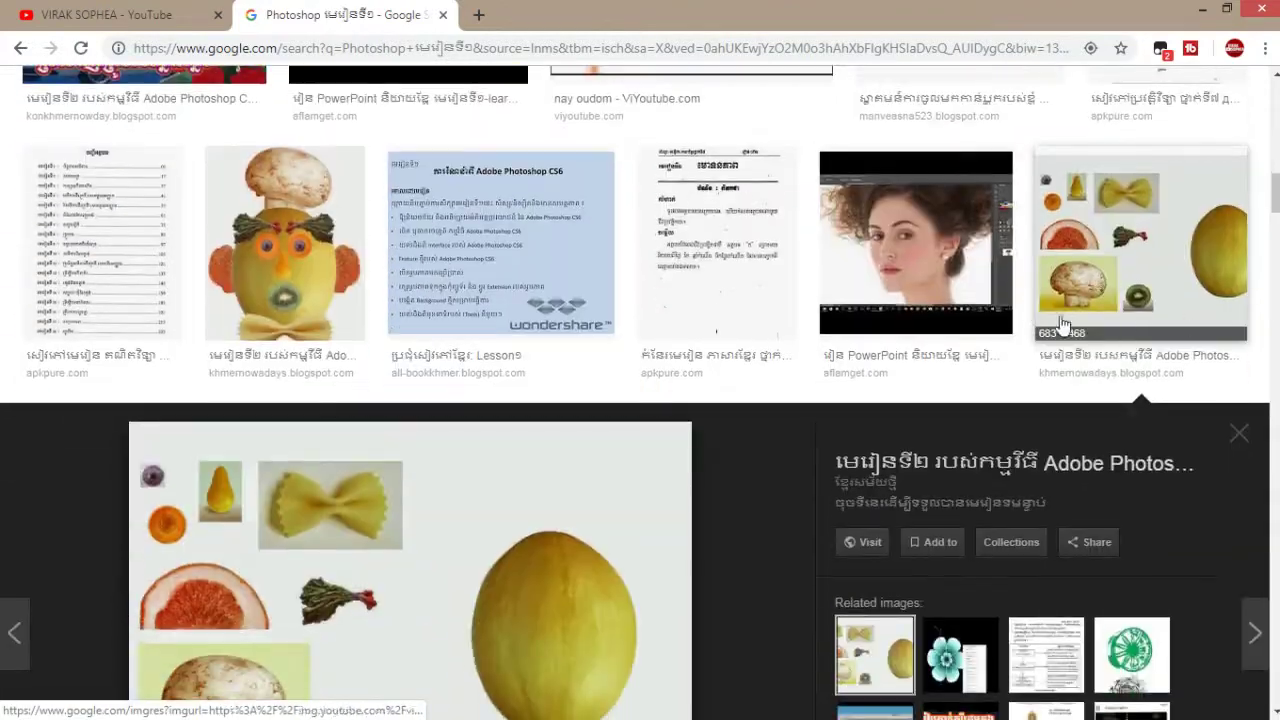
left_click(1239, 433)
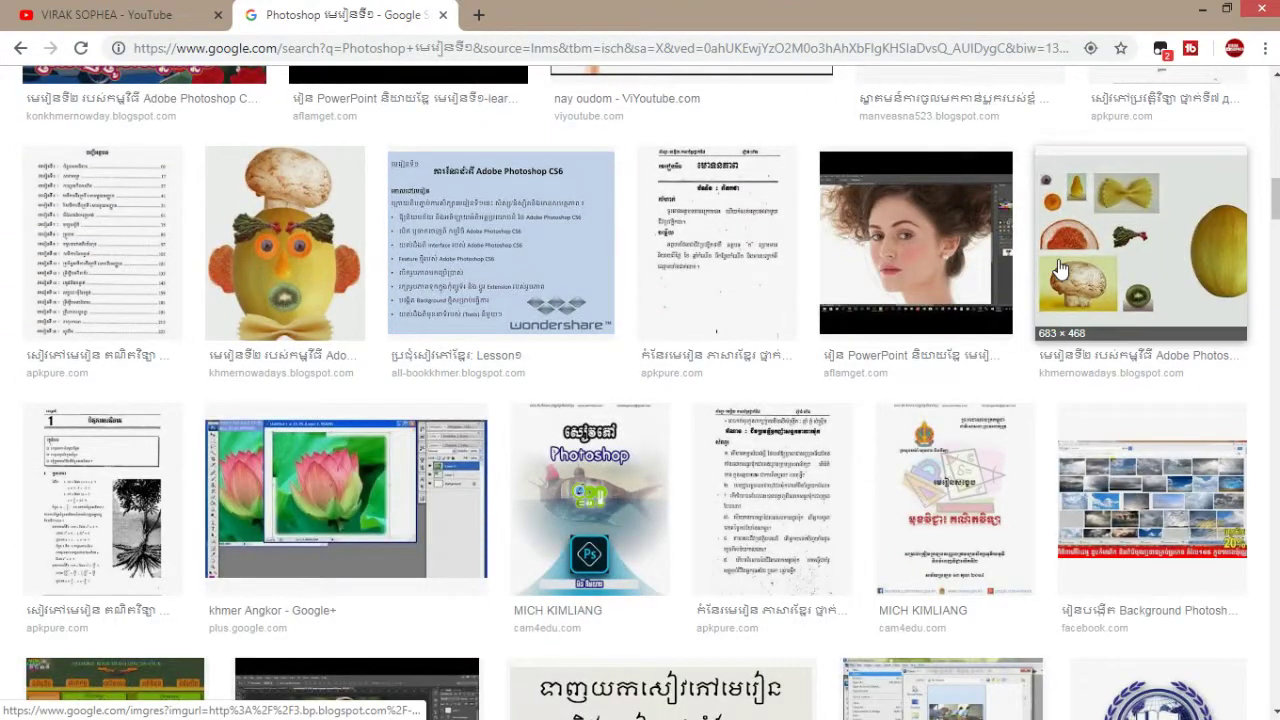
left_click(1172, 268)
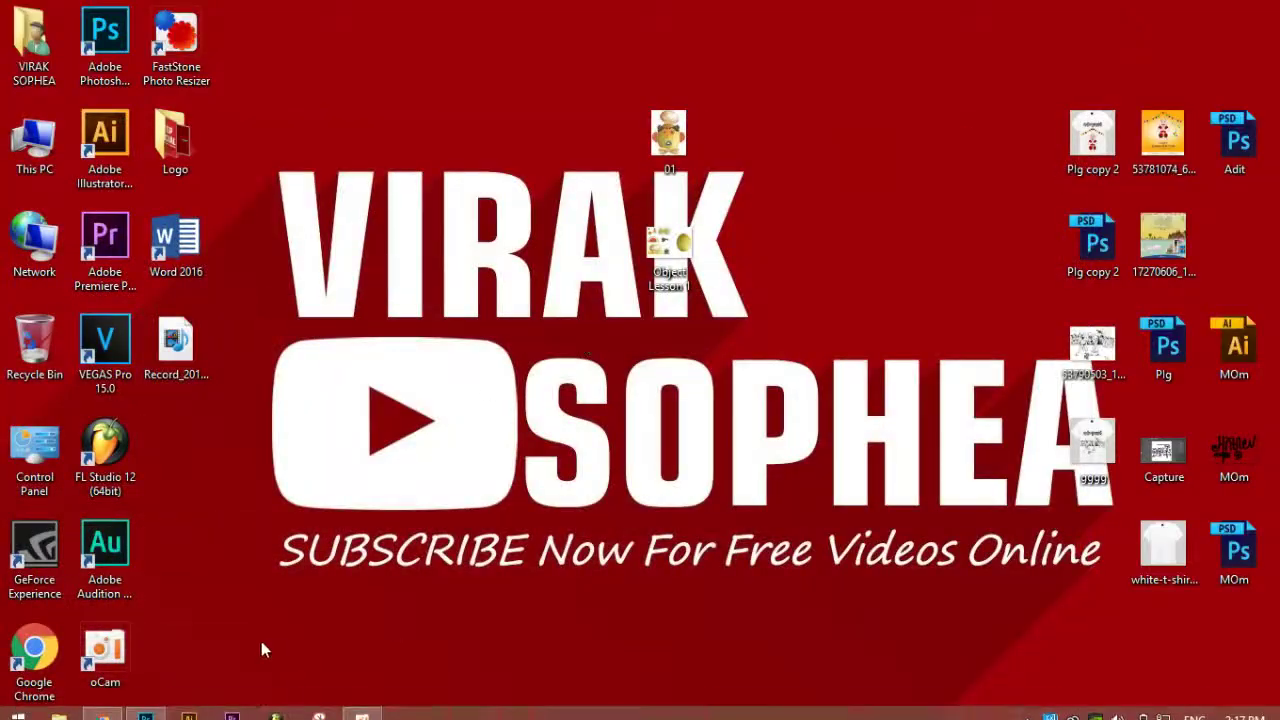